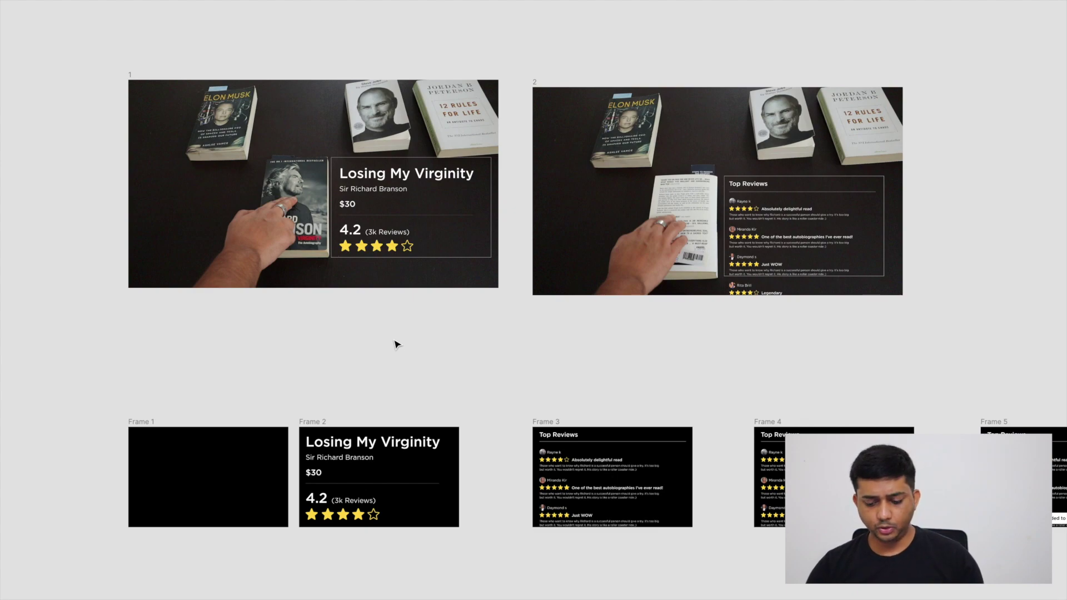
- Show the editing interface and select the mockup frame named 1 to check its dimensions
key("ctrl+backslash")
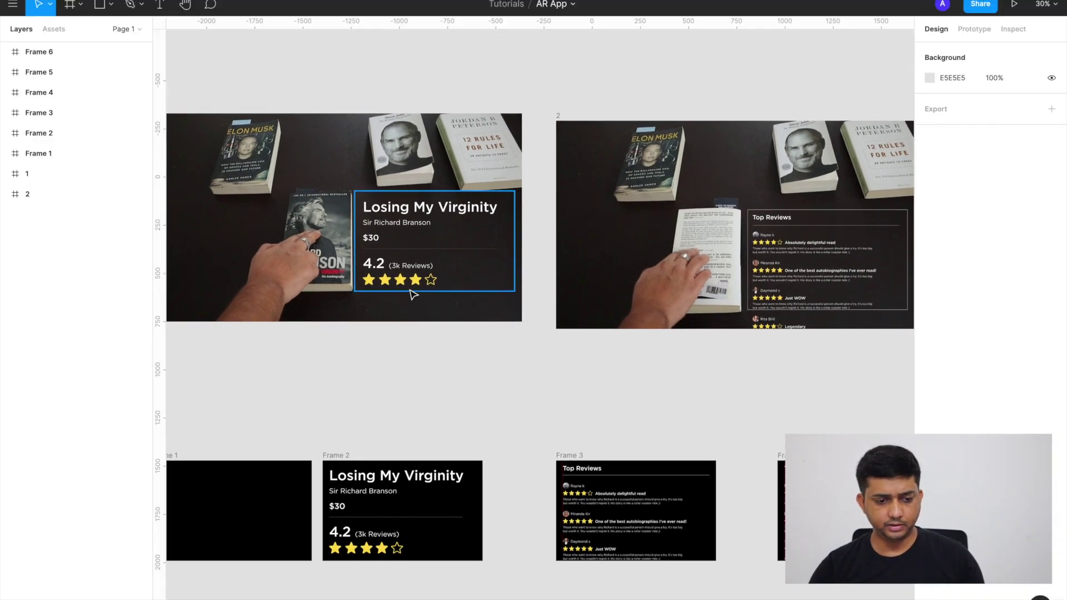
scroll(413, 295, "up", 3)
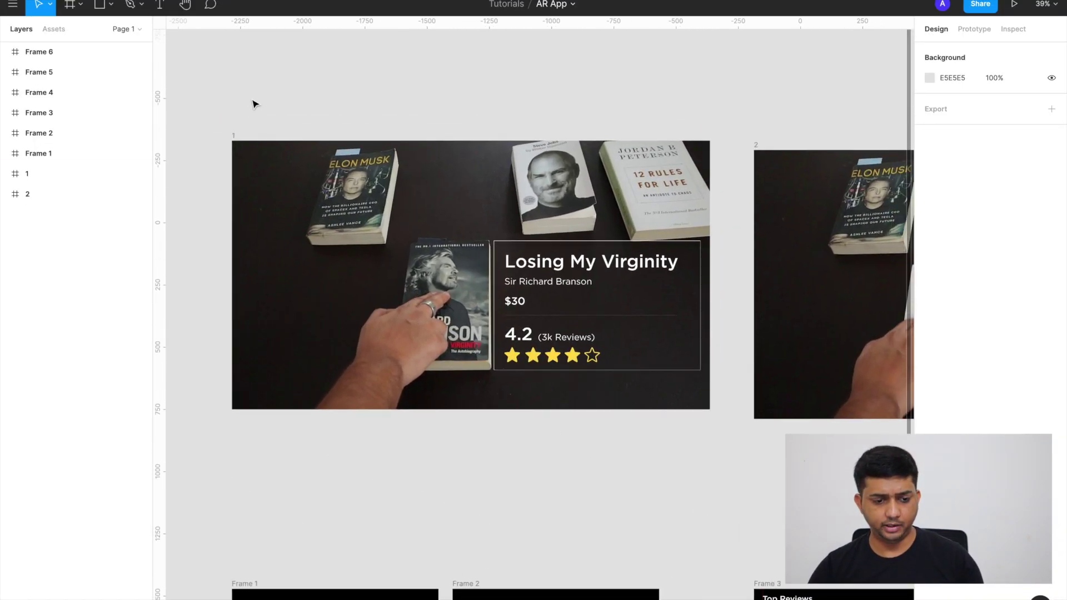
left_click(234, 135)
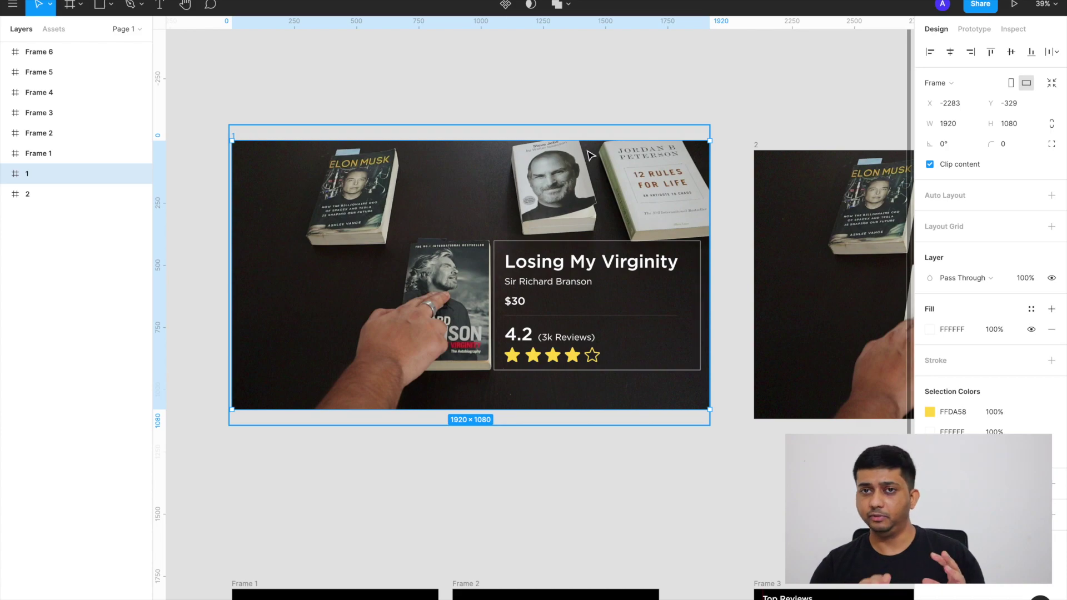
- Switch to the video player and play the overhead clip of the books from the beginning
key("ctrl+Left")
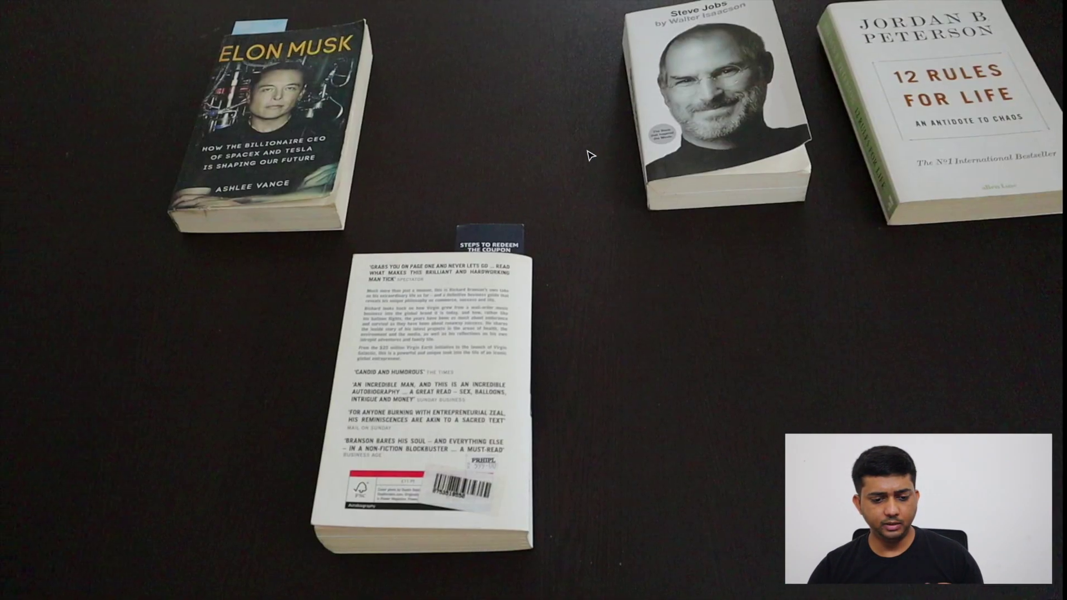
left_click(439, 517)
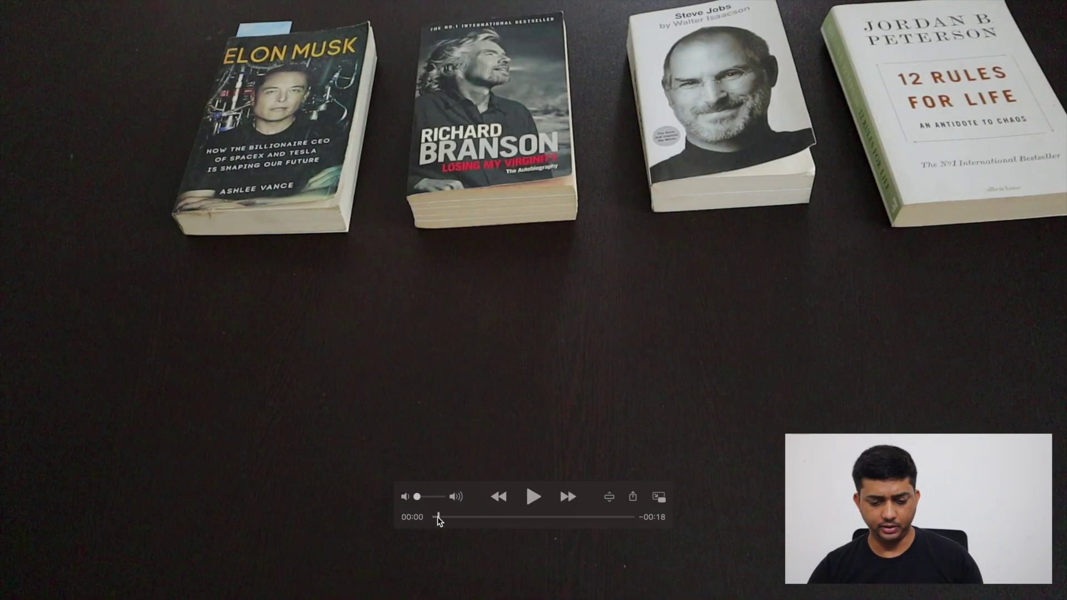
left_click(533, 496)
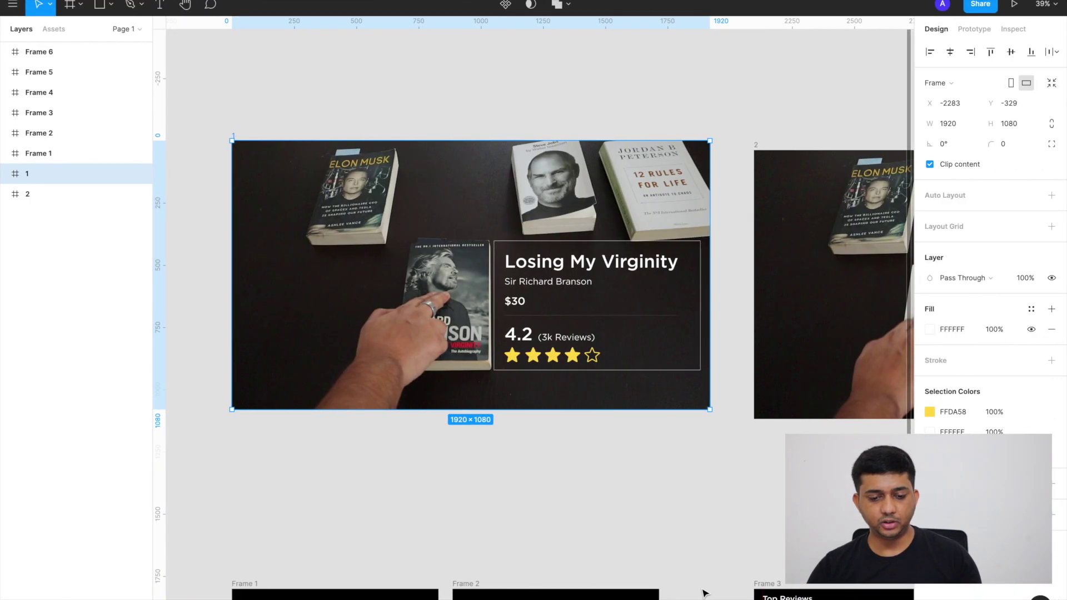
- Return to Figma, hide the interface and select the book title and author text in mockup frame 1
scroll(704, 586, "right", 3)
scroll(723, 406, "down", 5)
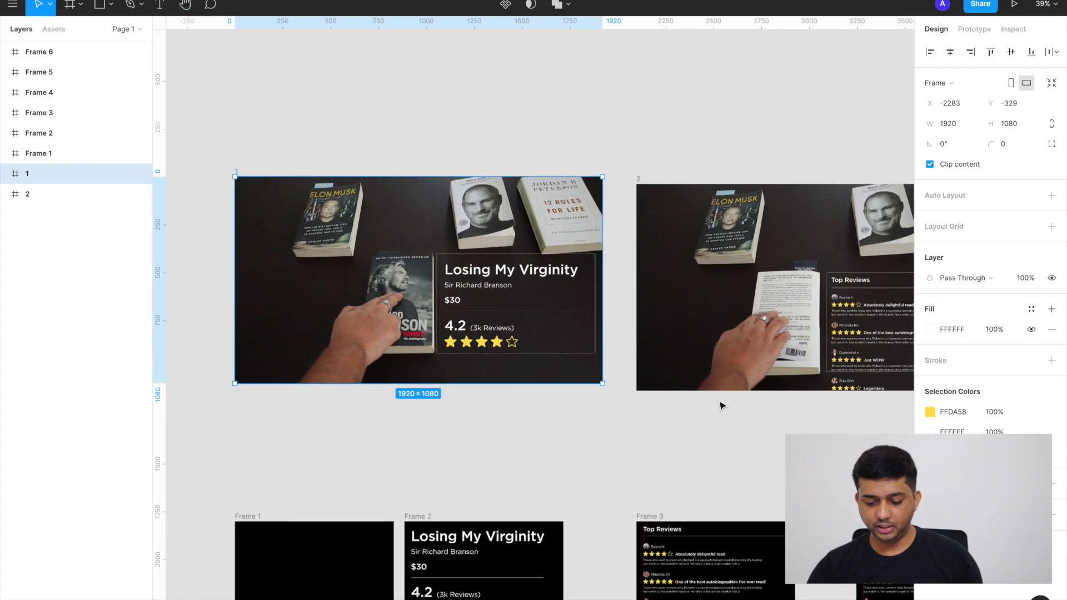
key("ctrl+backslash")
scroll(723, 406, "up", 3)
scroll(723, 406, "left", 5)
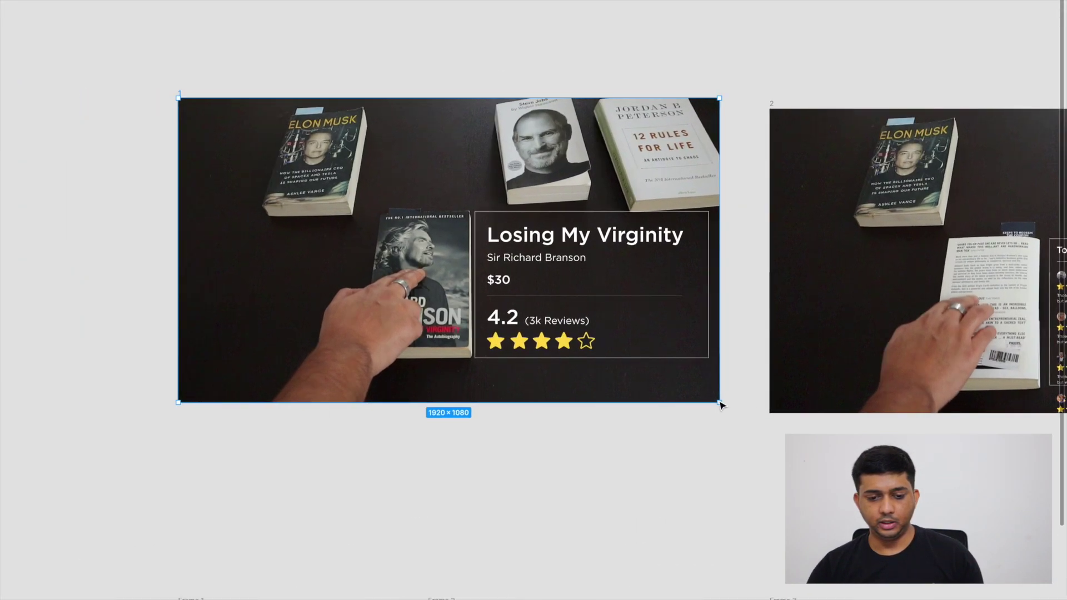
scroll(723, 406, "up", 3)
scroll(723, 406, "up", 2)
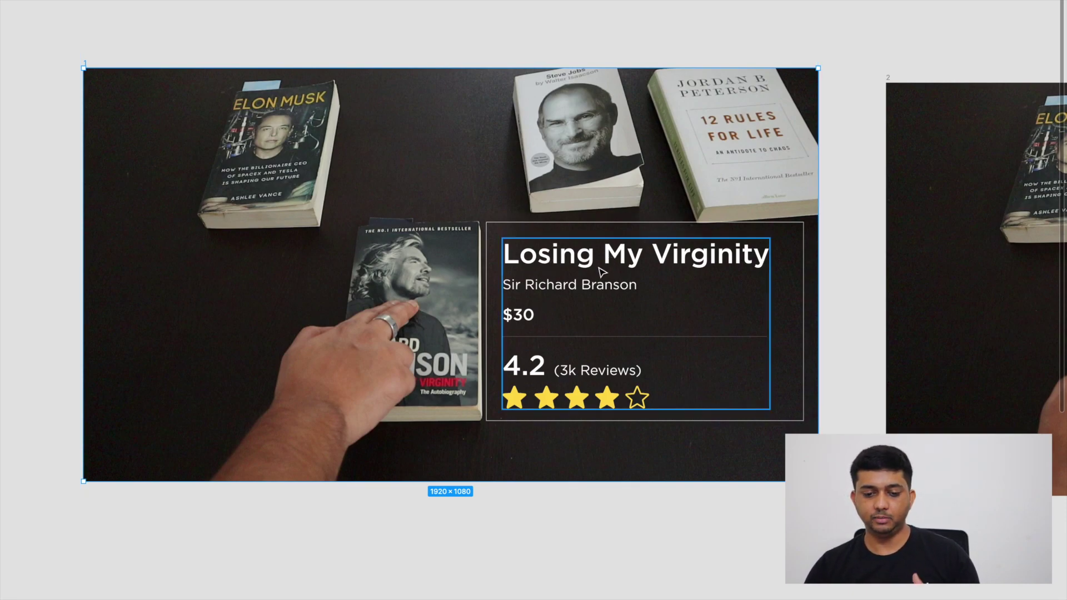
double_click(561, 267)
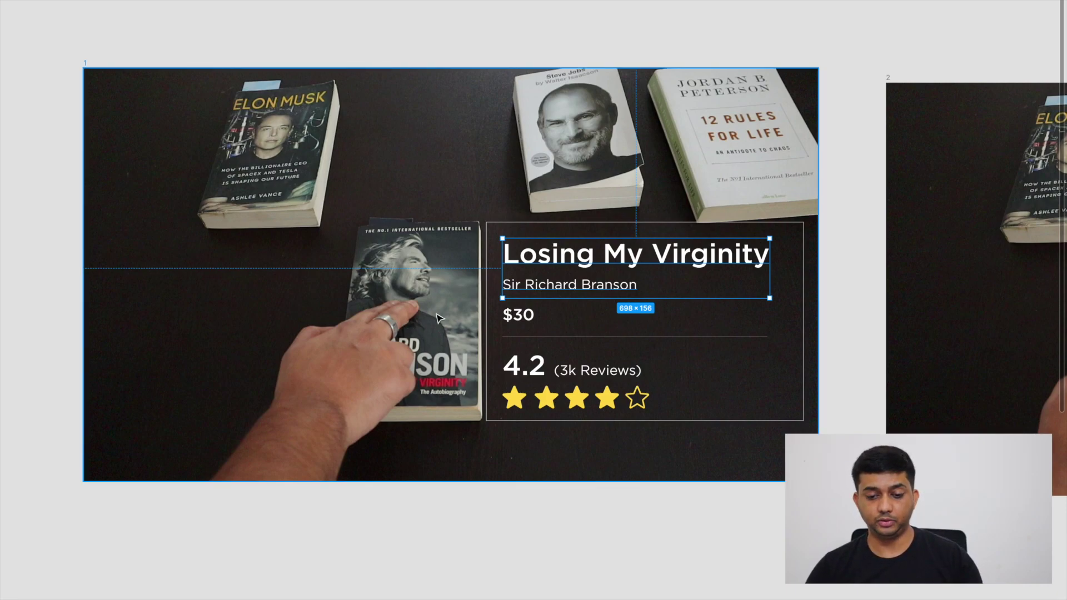
- Examine the Top Reviews list in mockup frame 2, selecting its first review and showing its properties
scroll(545, 334, "right", 10)
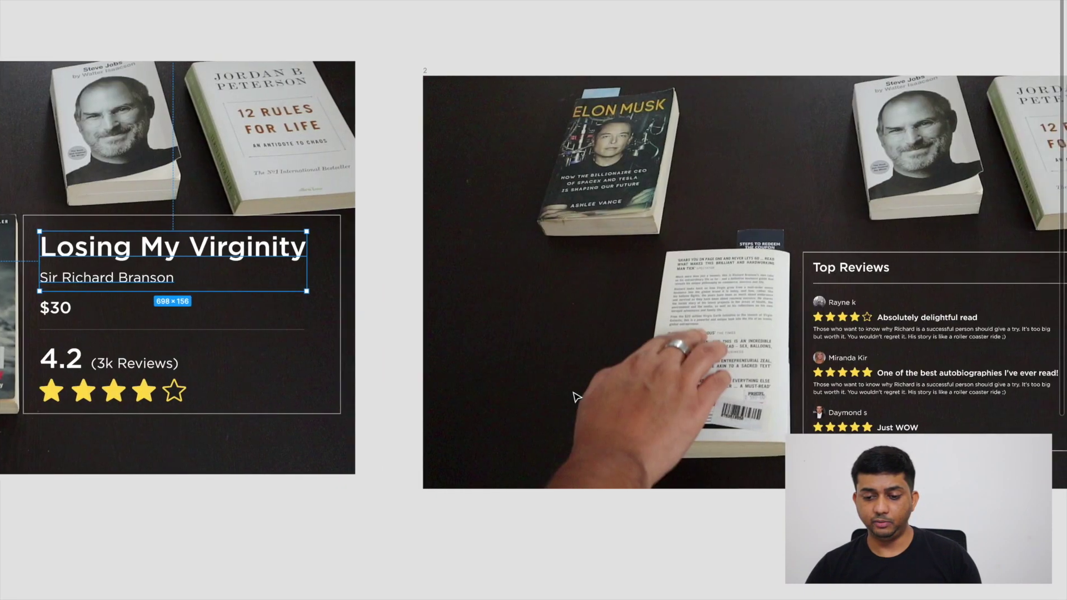
scroll(576, 397, "right", 2)
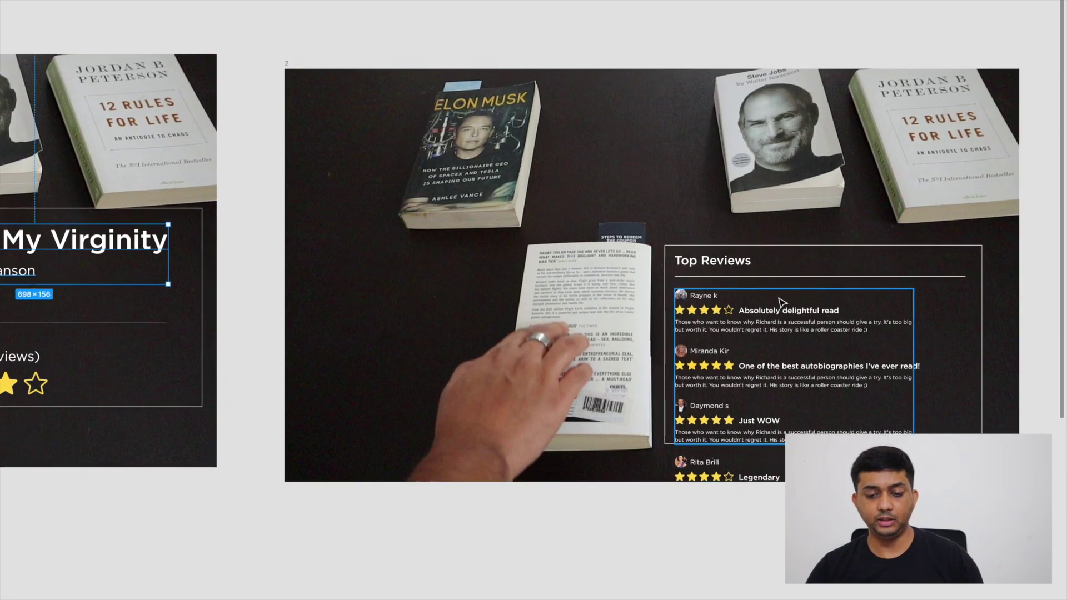
left_click(725, 323)
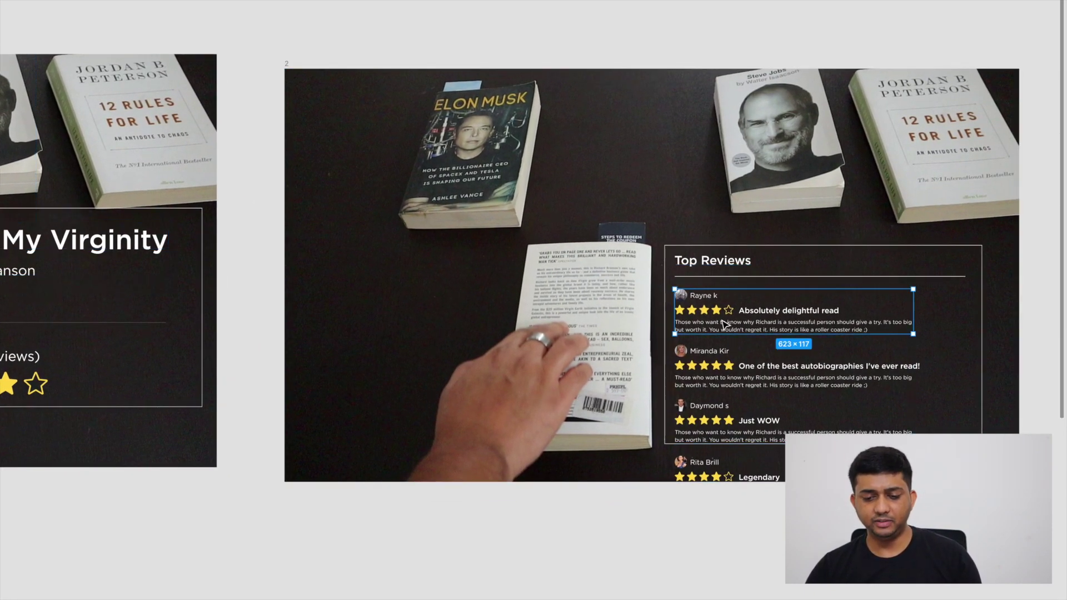
scroll(724, 323, "up", 5)
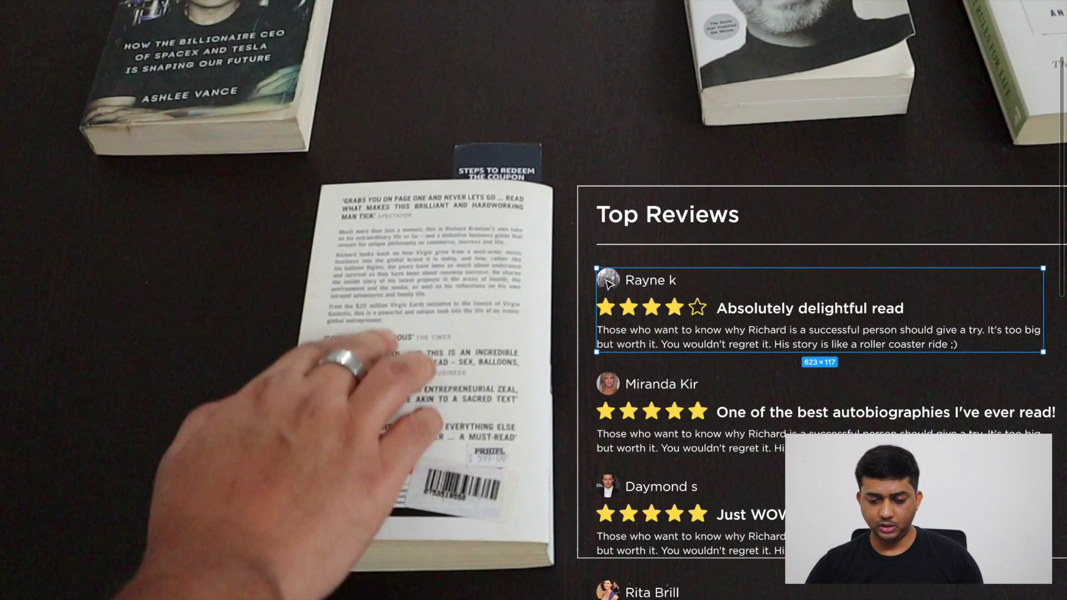
key("super+backslash")
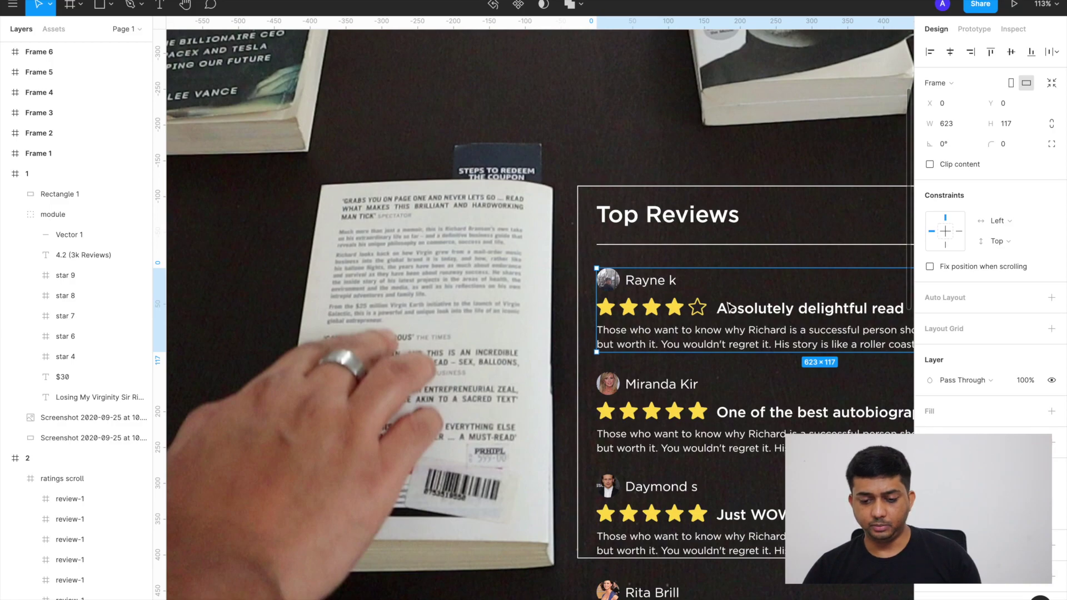
scroll(728, 306, "right", 5)
scroll(728, 307, "down", 2)
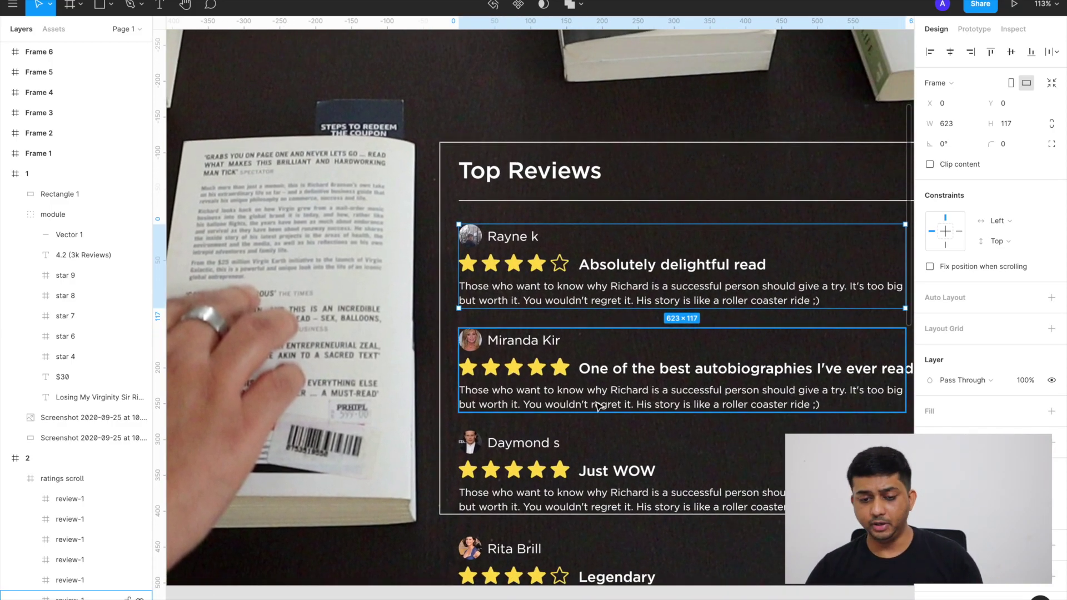
scroll(597, 406, "down", 5)
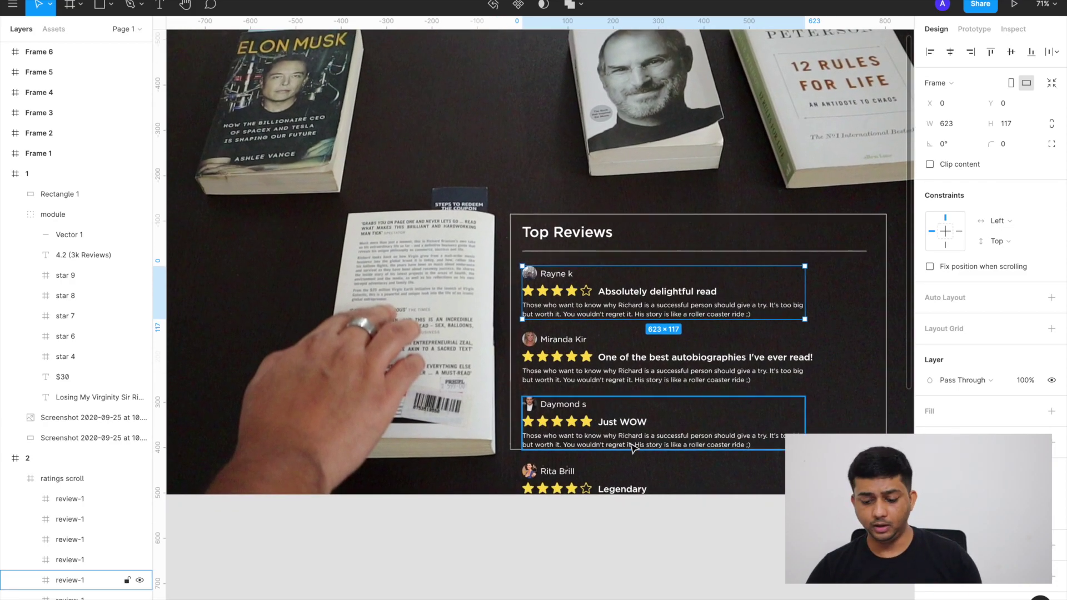
- Select the border rectangle around the book details in mockup frame 1 and show its size properties
key("ctrl+backslash")
scroll(635, 449, "left", 6)
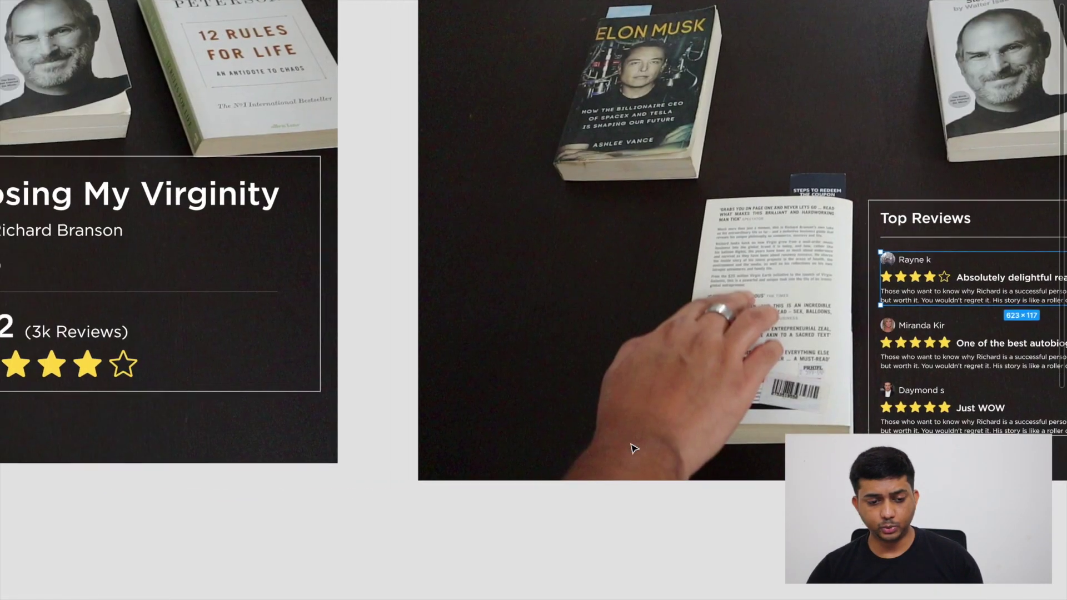
scroll(635, 448, "left", 5)
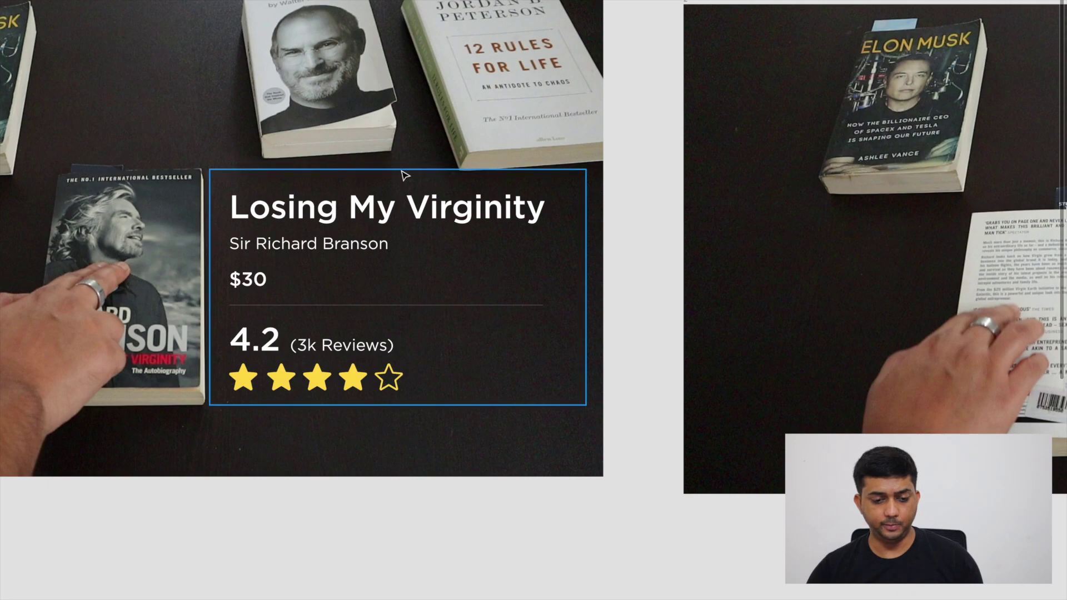
scroll(620, 386, "left", 2)
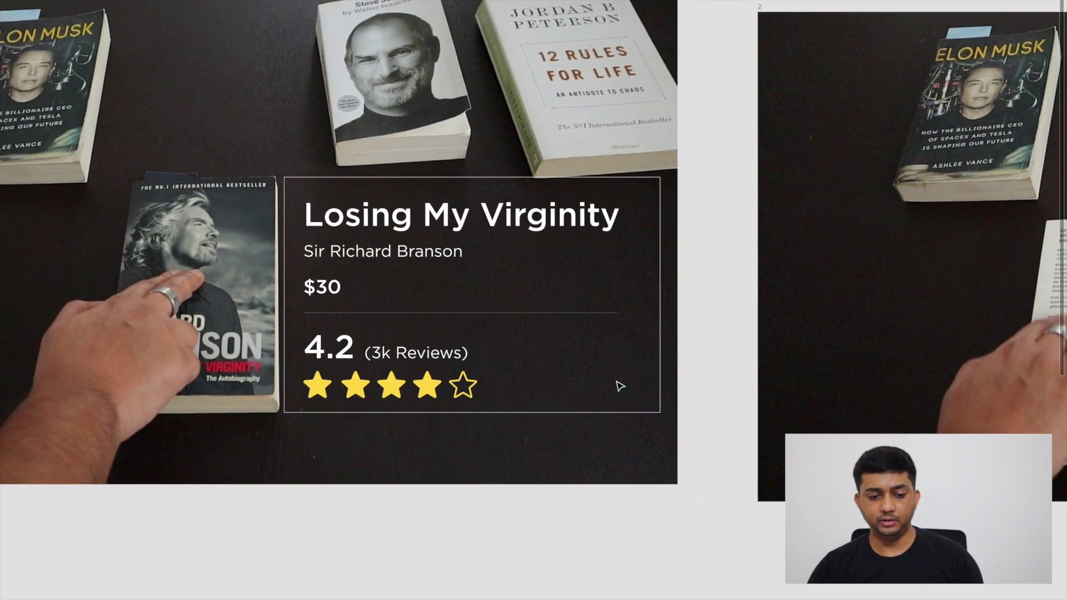
scroll(621, 385, "left", 1)
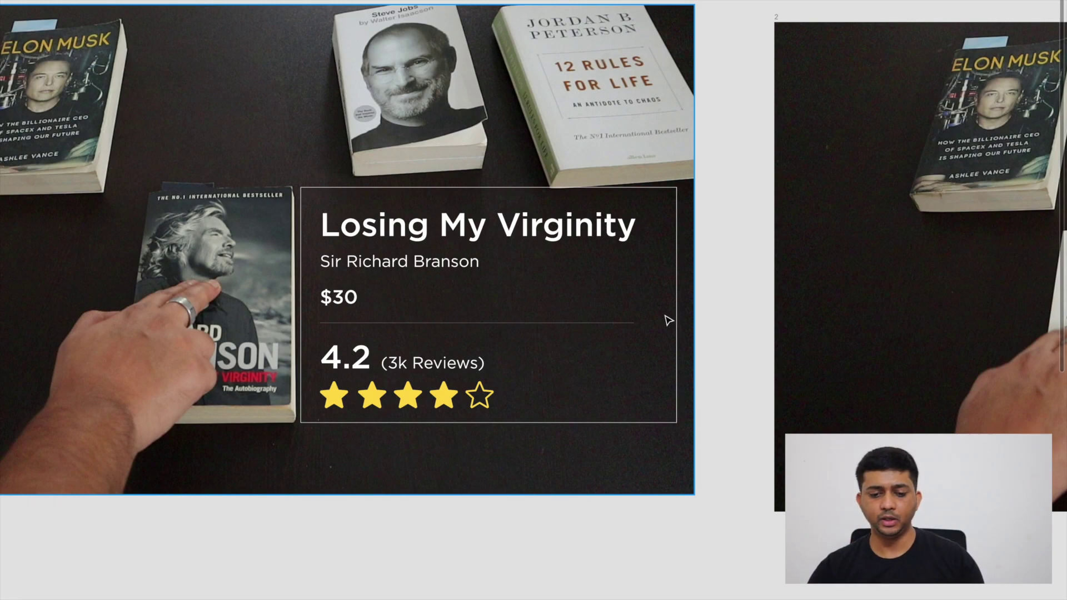
left_click(473, 261)
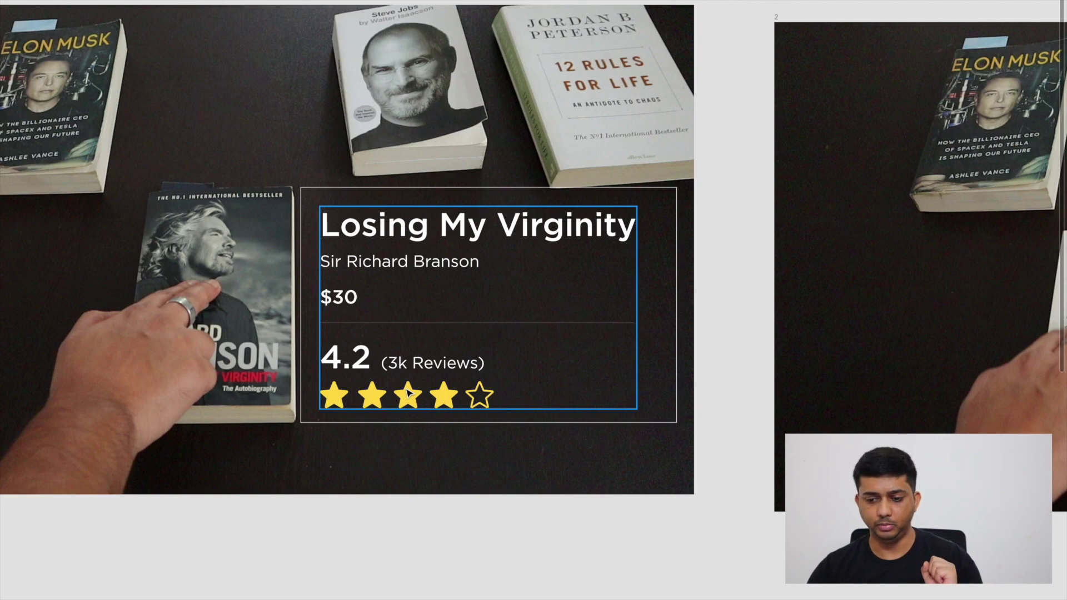
left_click(386, 424)
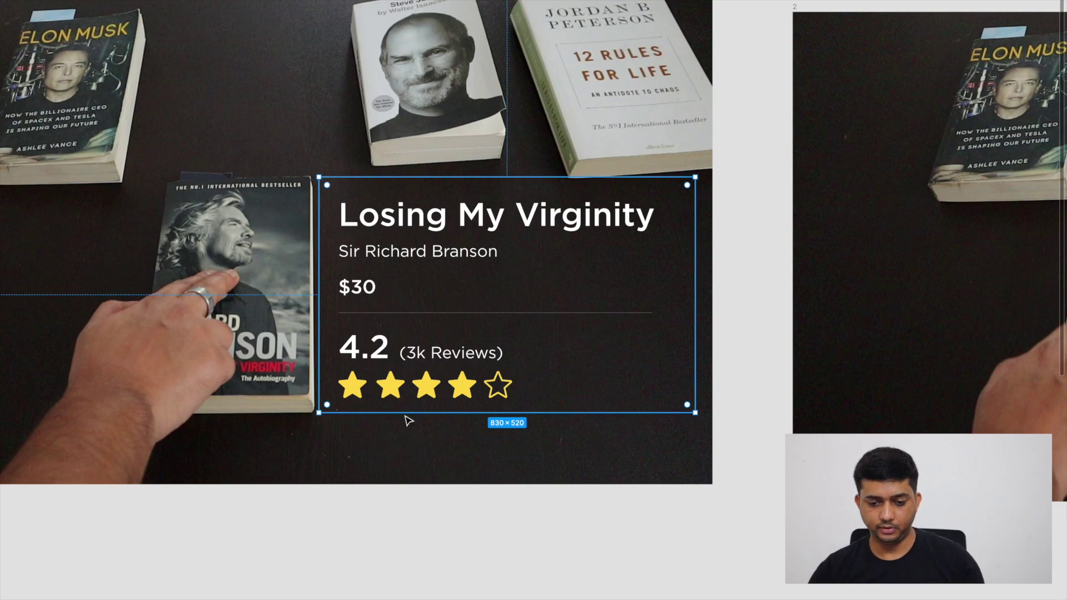
key("ctrl+backslash")
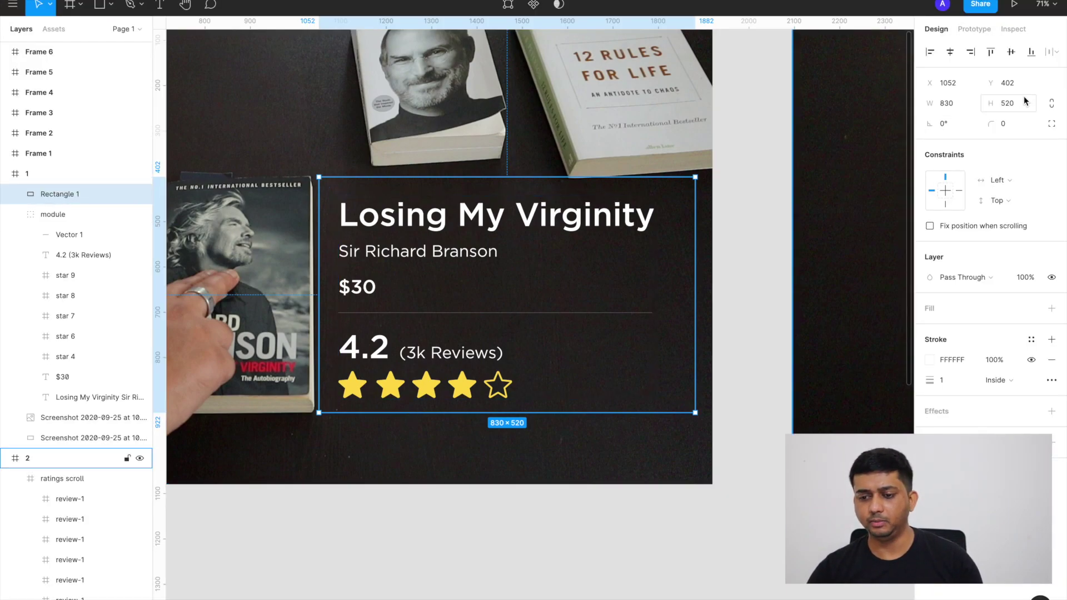
- Select the empty black Frame 1 below the mockups and inspect its size and fill next to Frame 2
left_click(722, 355)
scroll(722, 355, "down", 5)
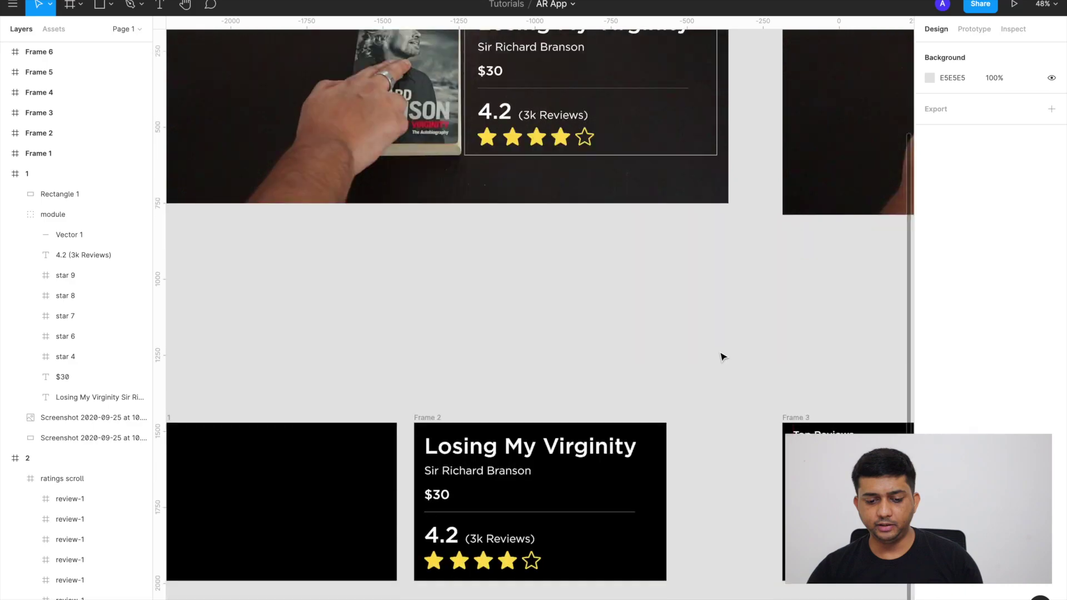
scroll(722, 355, "down", 5)
scroll(722, 355, "left", 3)
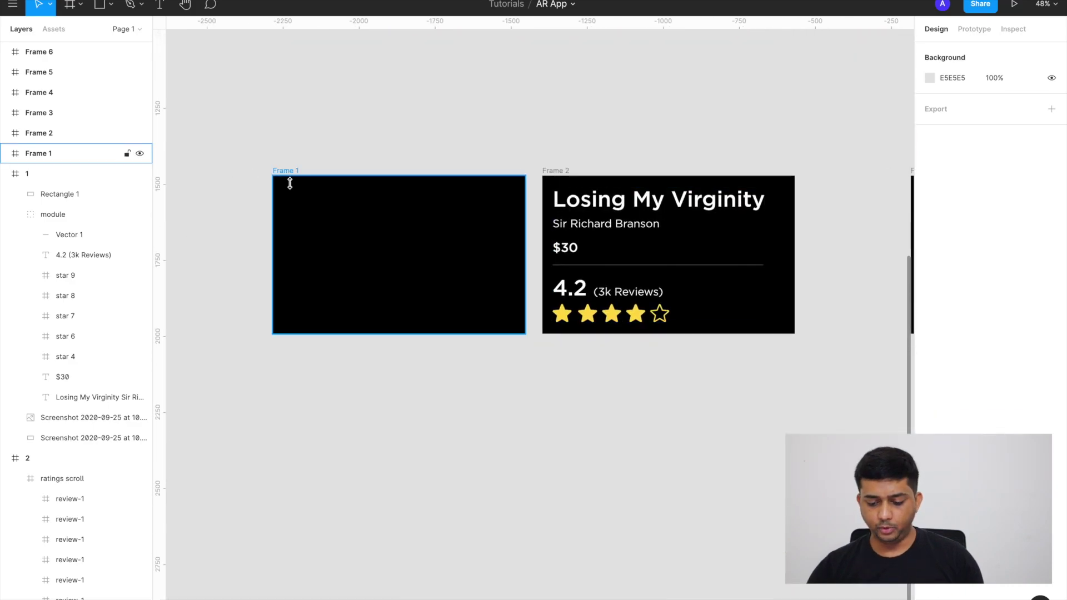
left_click(305, 238)
key("ctrl+backslash")
scroll(307, 239, "right", 3)
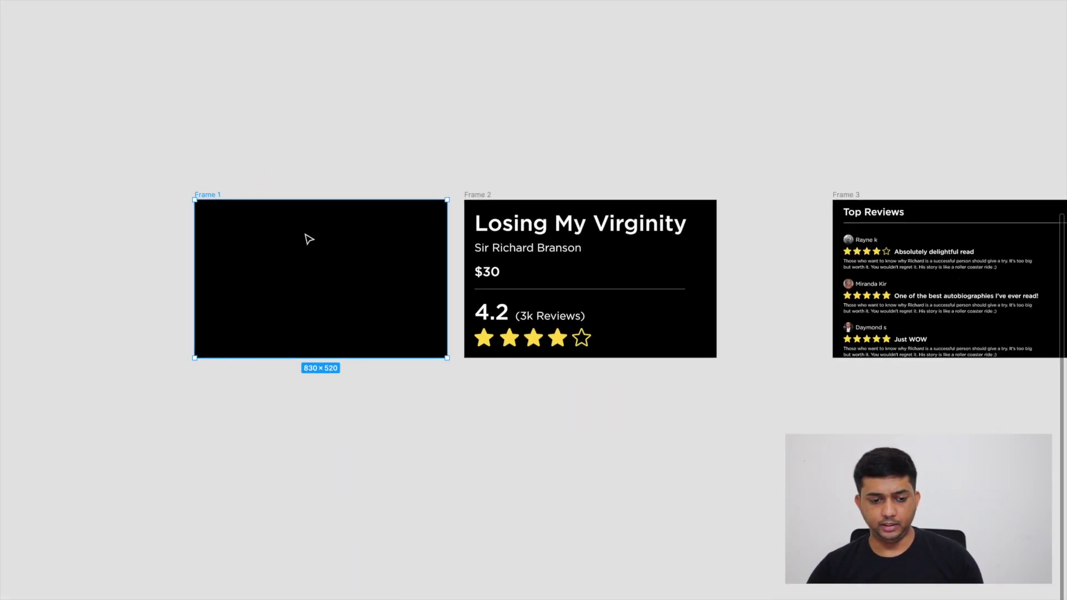
key("ctrl+backslash")
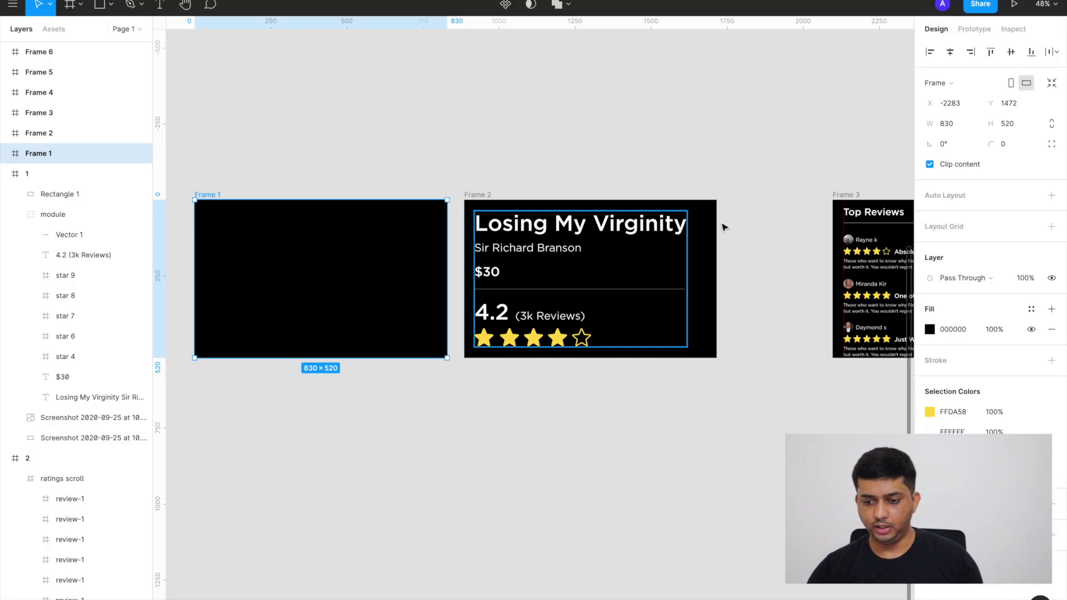
scroll(548, 257, "right", 2)
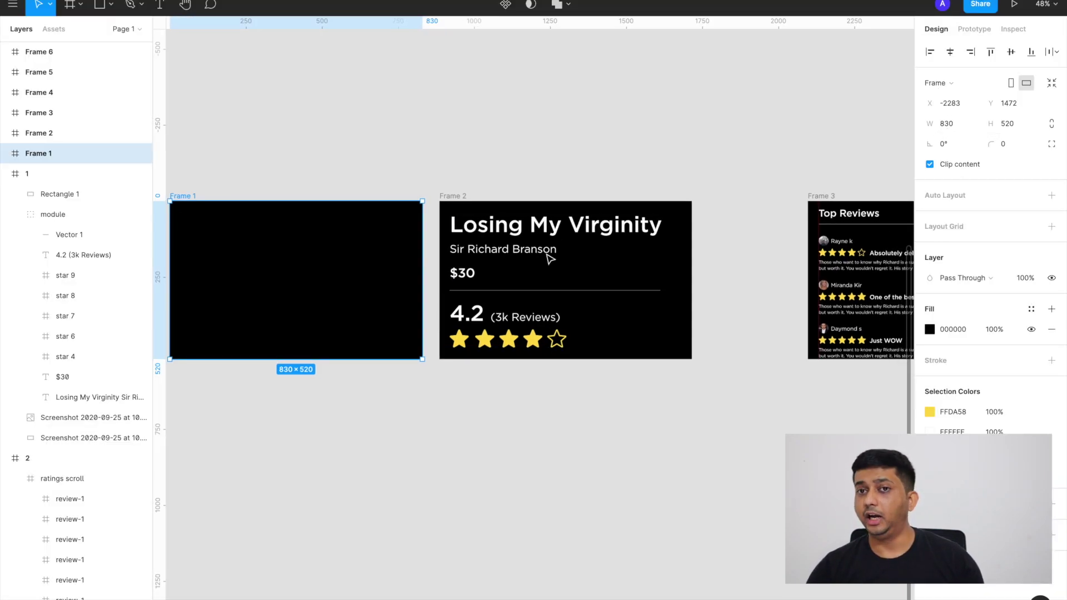
scroll(363, 248, "left", 2)
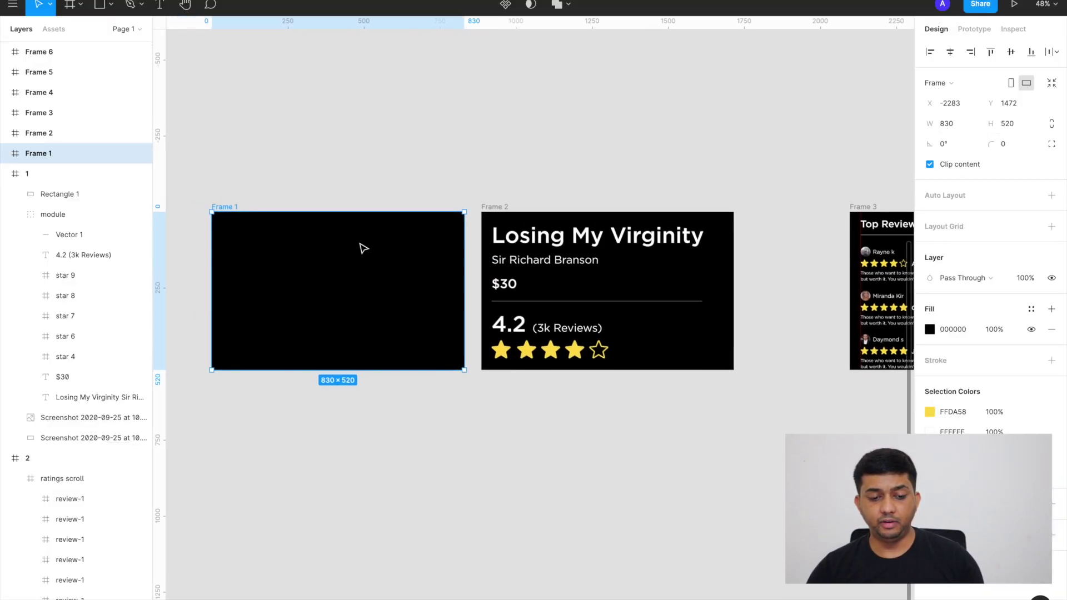
- Compare the black frames with the book details card in mockup frame 1, selecting the card's outline to check its dimensions
scroll(571, 261, "right", 10)
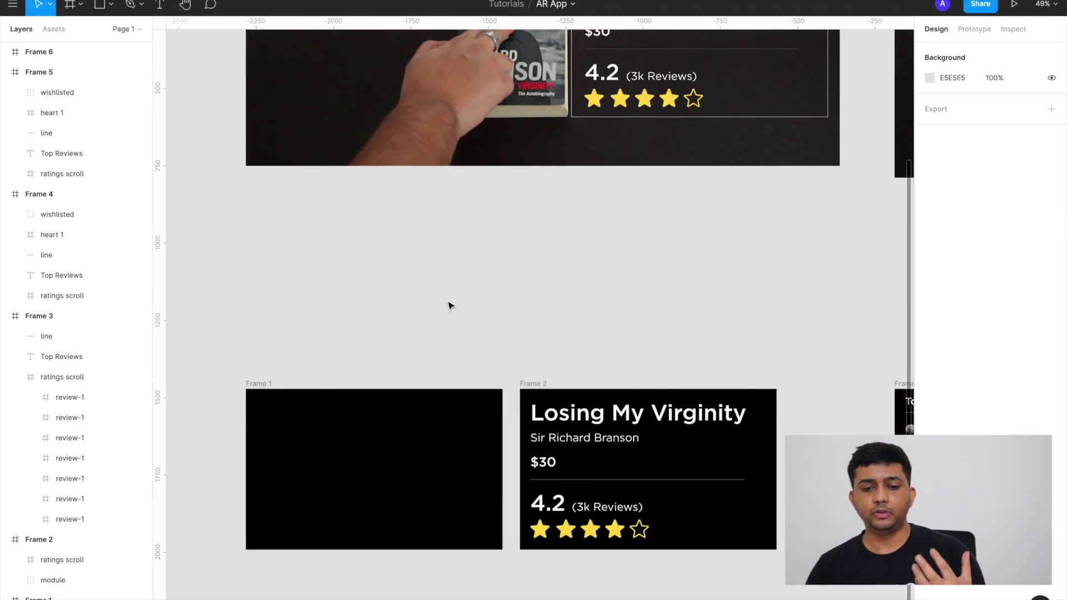
scroll(450, 306, "up", 2)
scroll(450, 306, "down", 3)
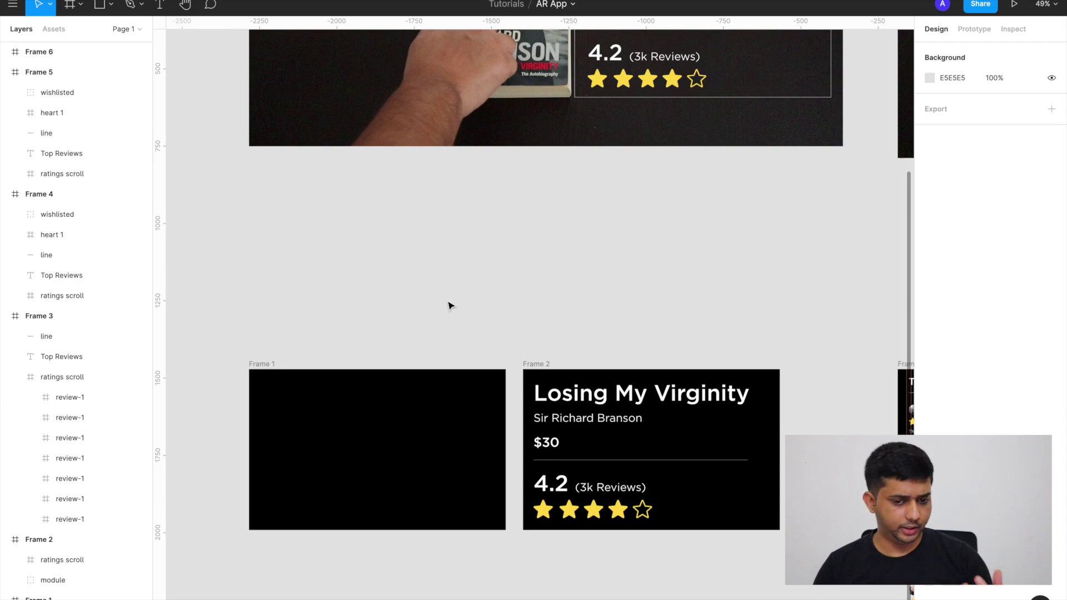
scroll(411, 320, "up", 2)
scroll(322, 355, "down", 1)
left_click(259, 374)
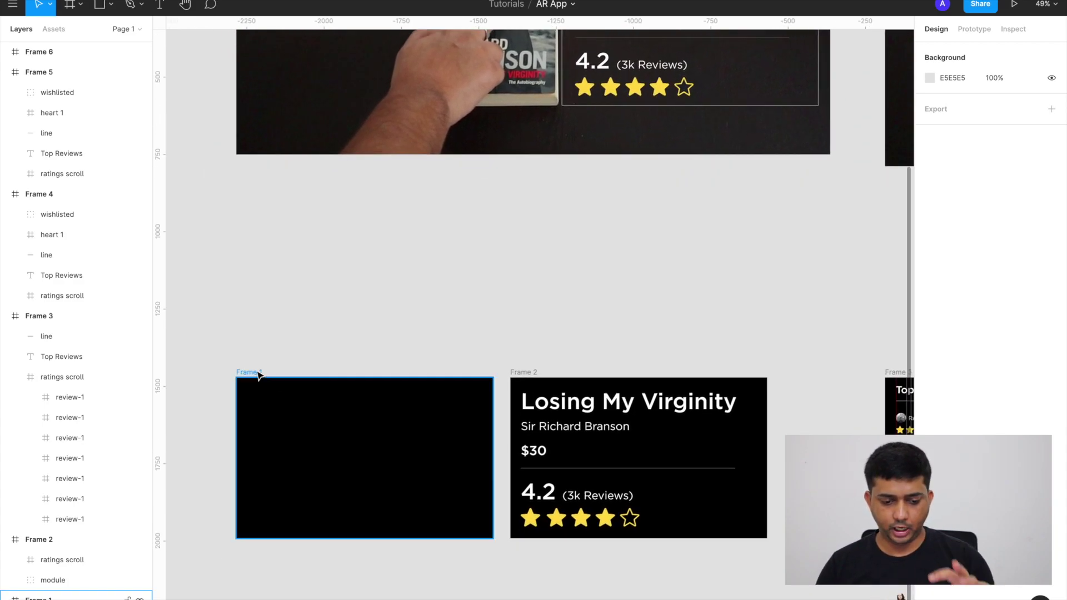
scroll(257, 375, "up", 5)
scroll(256, 376, "right", 3)
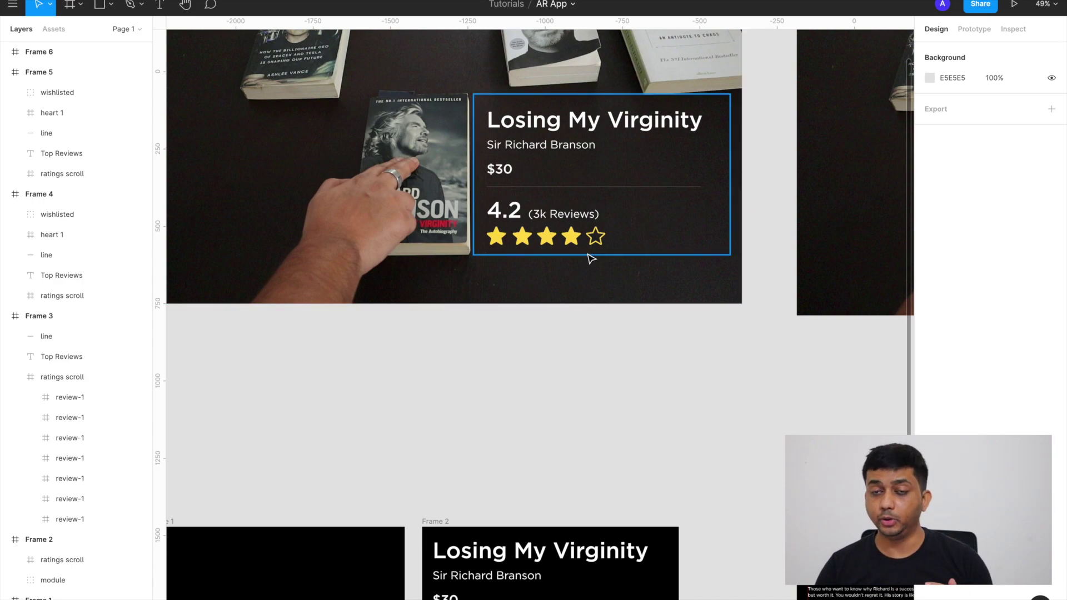
left_click(586, 254)
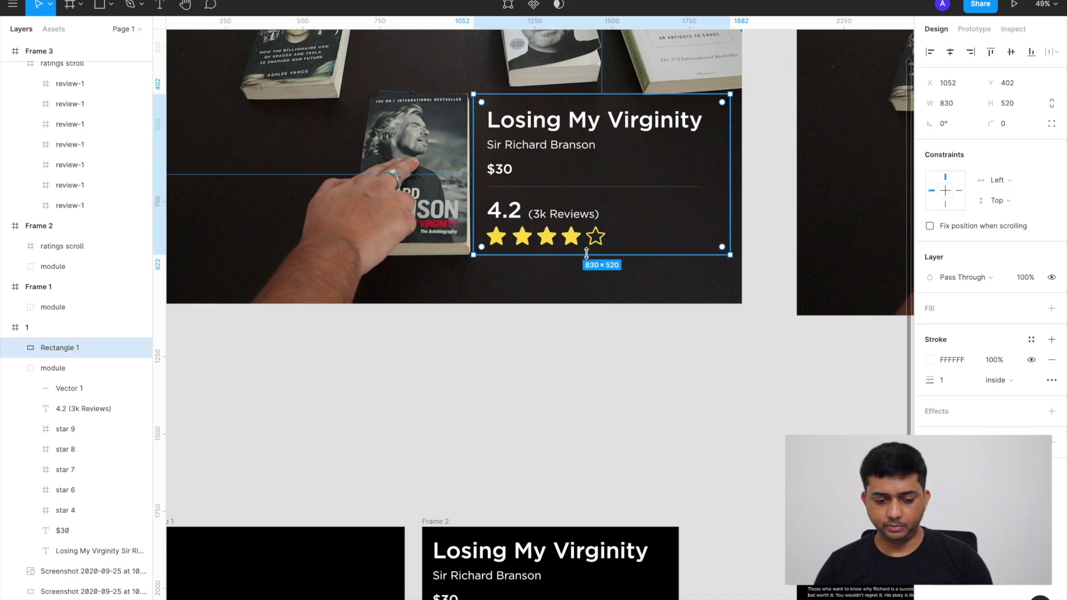
- Select the empty black Frame 1 below the mockups and compare it with the book details card shown in mockup 1
scroll(576, 263, "down", 4)
scroll(575, 262, "left", 2)
left_click(220, 406)
scroll(218, 405, "down", 5)
scroll(218, 405, "left", 3)
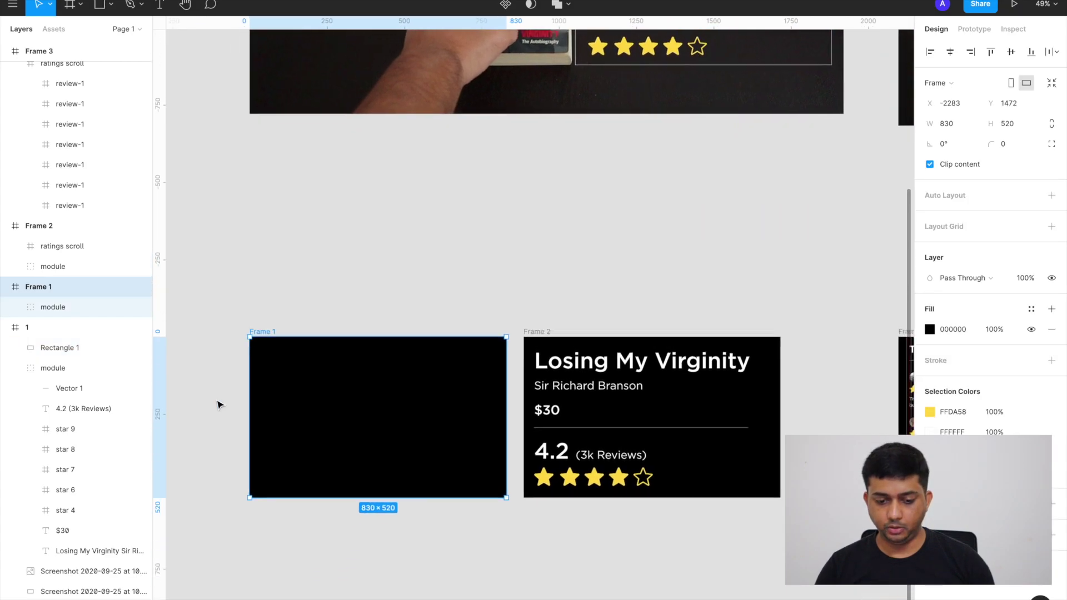
scroll(218, 405, "up", 2)
scroll(218, 405, "left", 1)
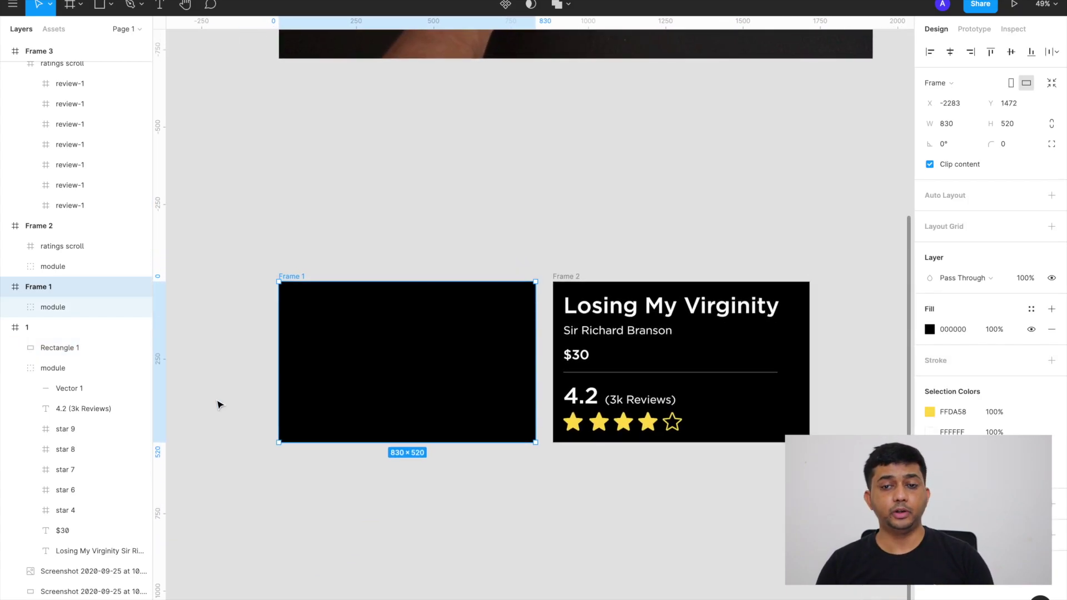
scroll(217, 404, "up", 8)
scroll(364, 267, "right", 2)
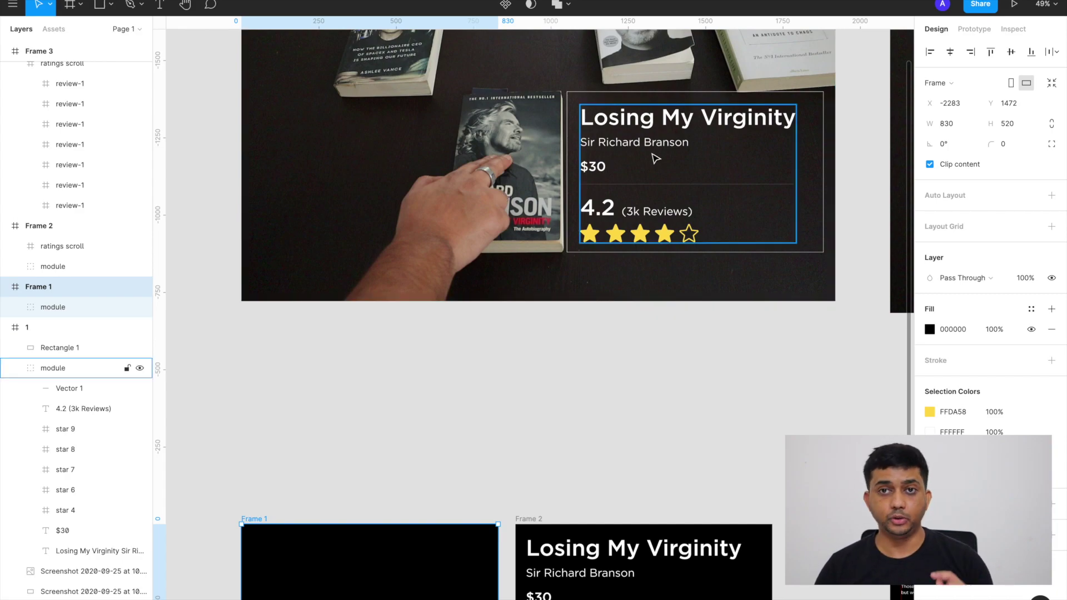
scroll(656, 158, "down", 8)
scroll(656, 158, "left", 1)
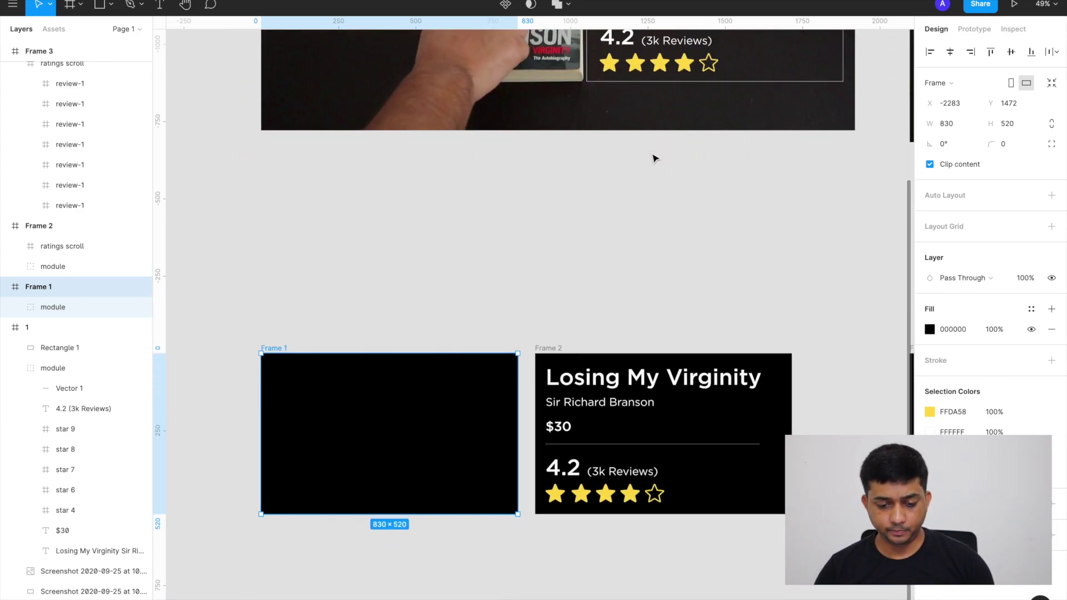
- Inspect Frame 2 and the module group with the book details inside it, selecting each to show its properties
left_click(550, 277)
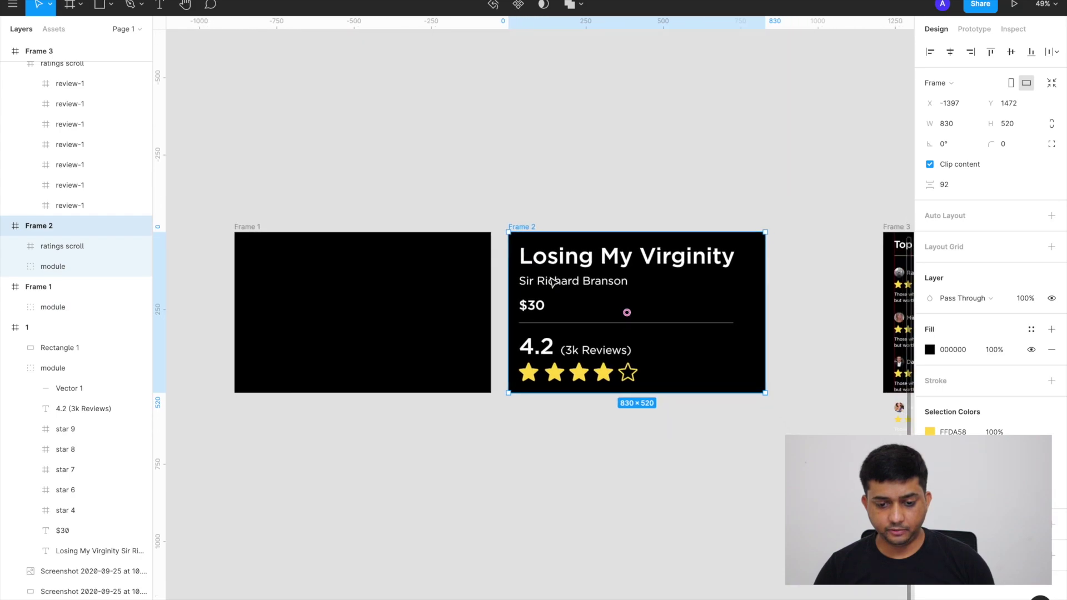
scroll(551, 278, "up", 5)
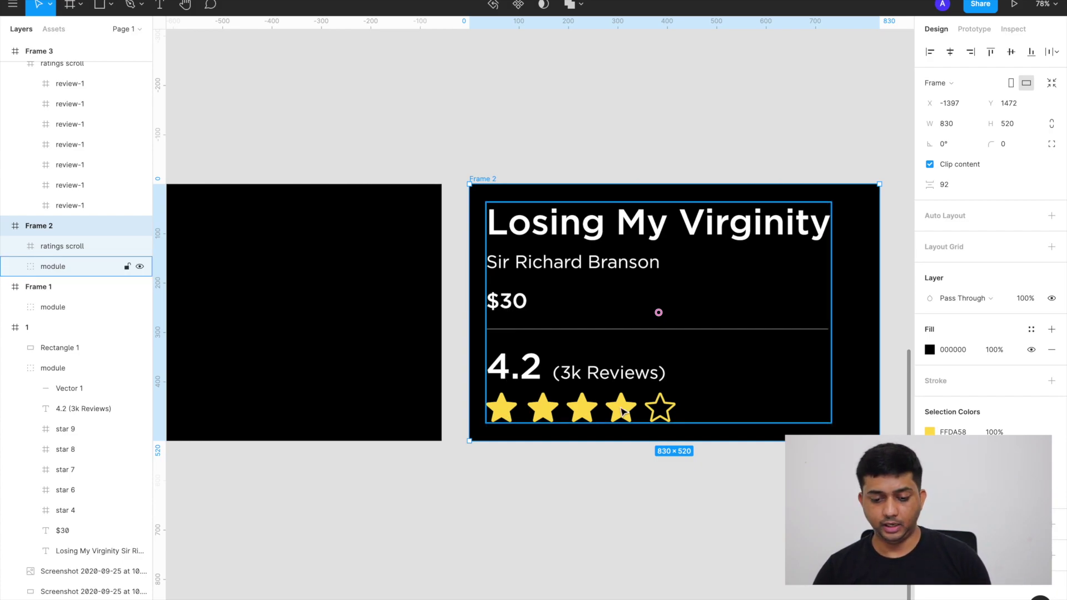
scroll(683, 414, "left", 2)
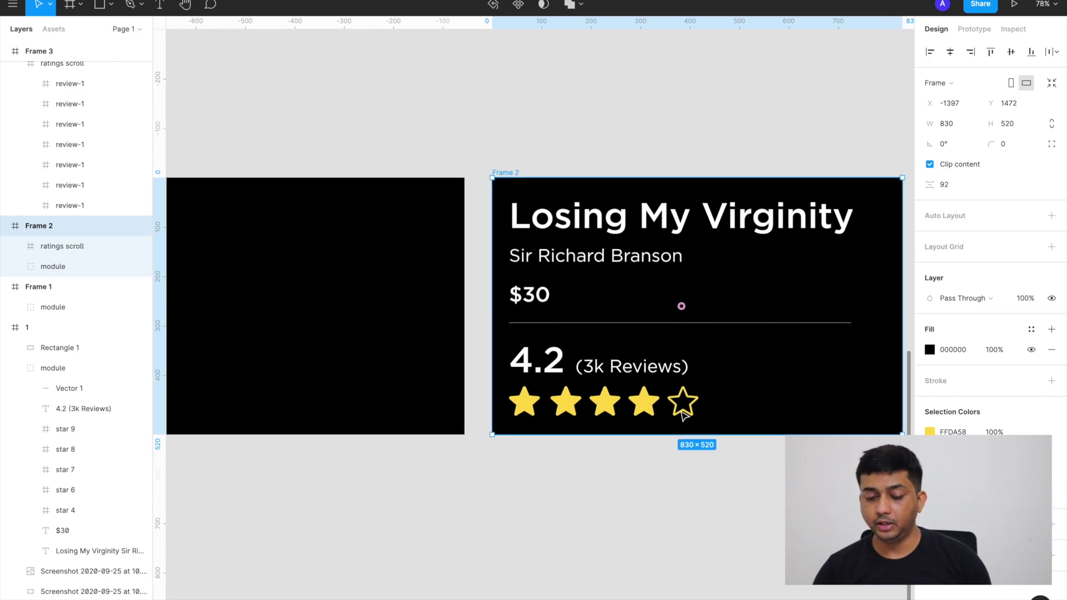
left_click(672, 241)
scroll(593, 214, "left", 10)
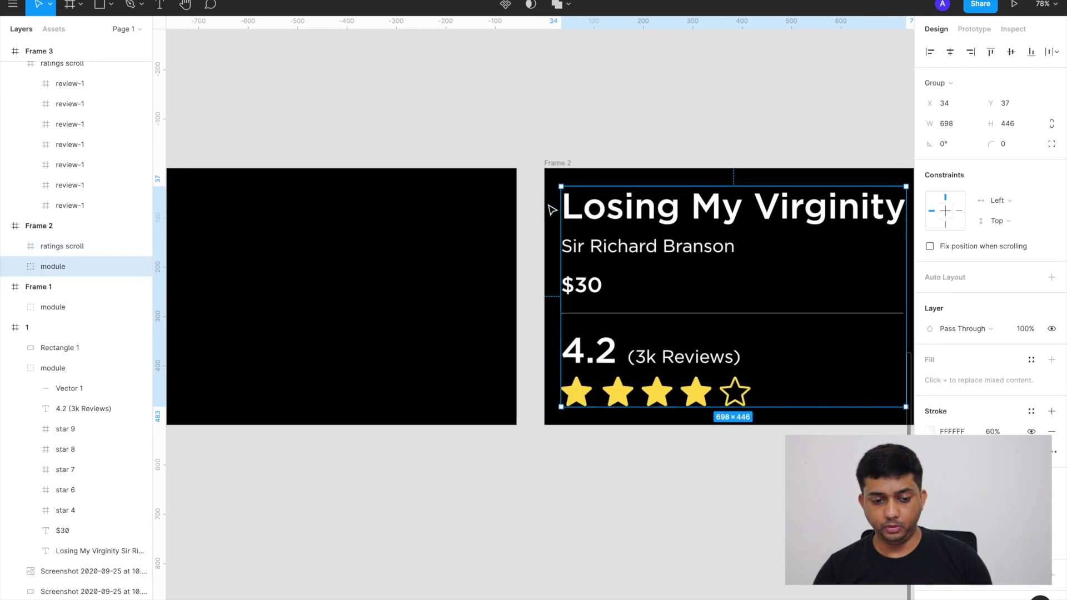
- Reveal the hidden module group in Frame 1 by setting its layer opacity to 100%
left_click(438, 171)
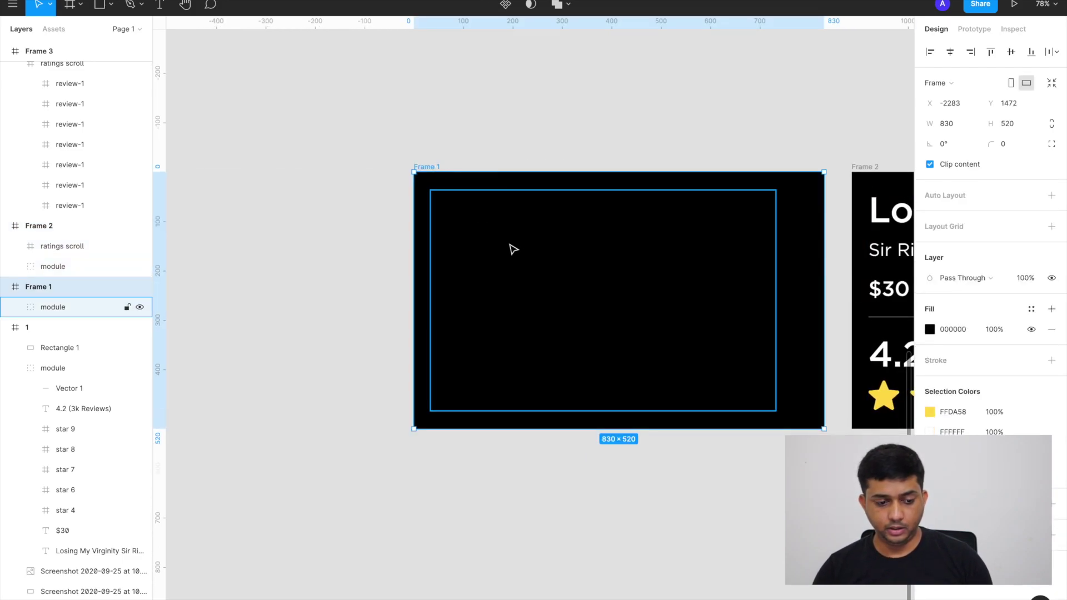
left_click(688, 278)
left_click(1021, 329)
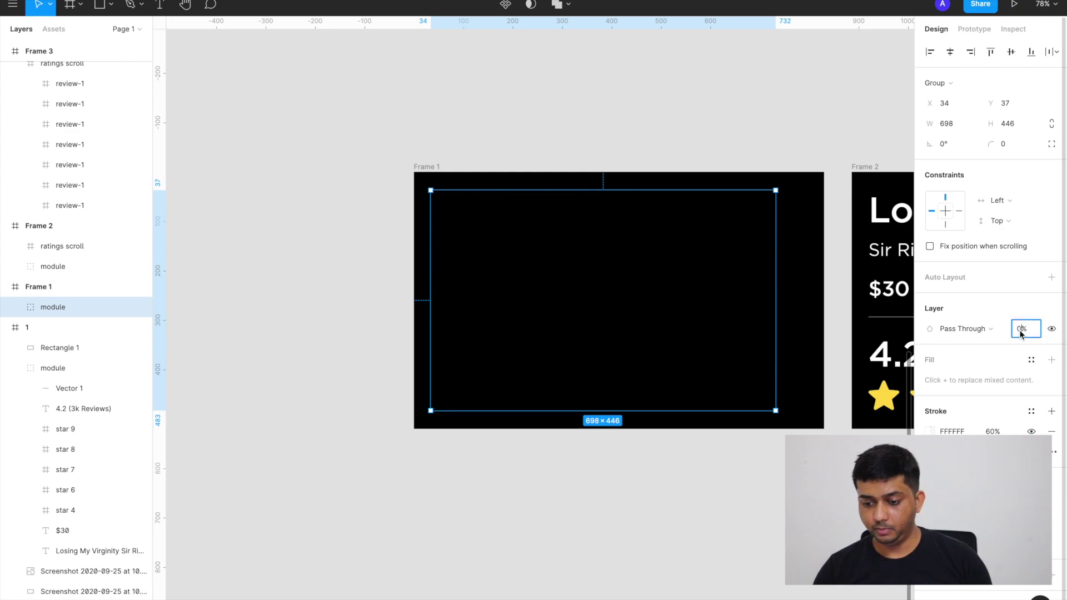
type("100")
key("Return")
scroll(767, 362, "right", 5)
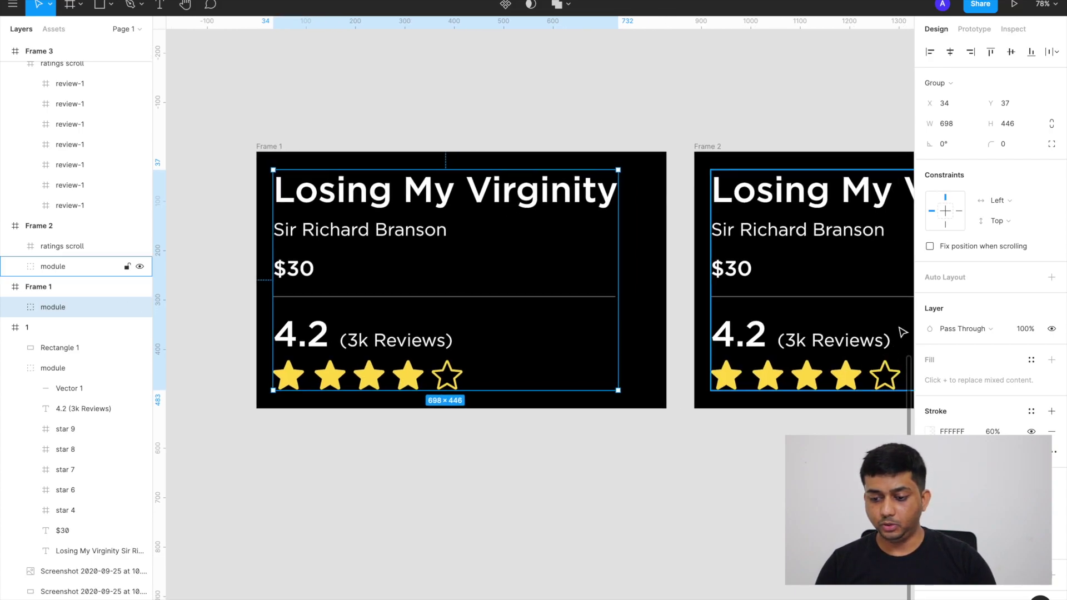
- Hide the module group in Frame 1 by setting its layer opacity to 0%
left_click(1026, 333)
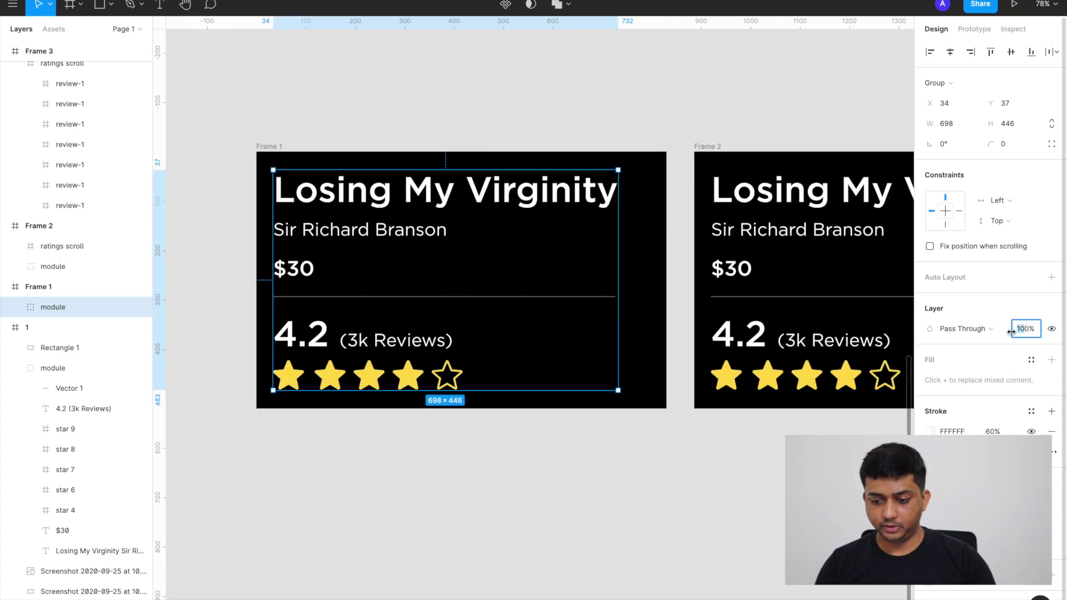
type("0")
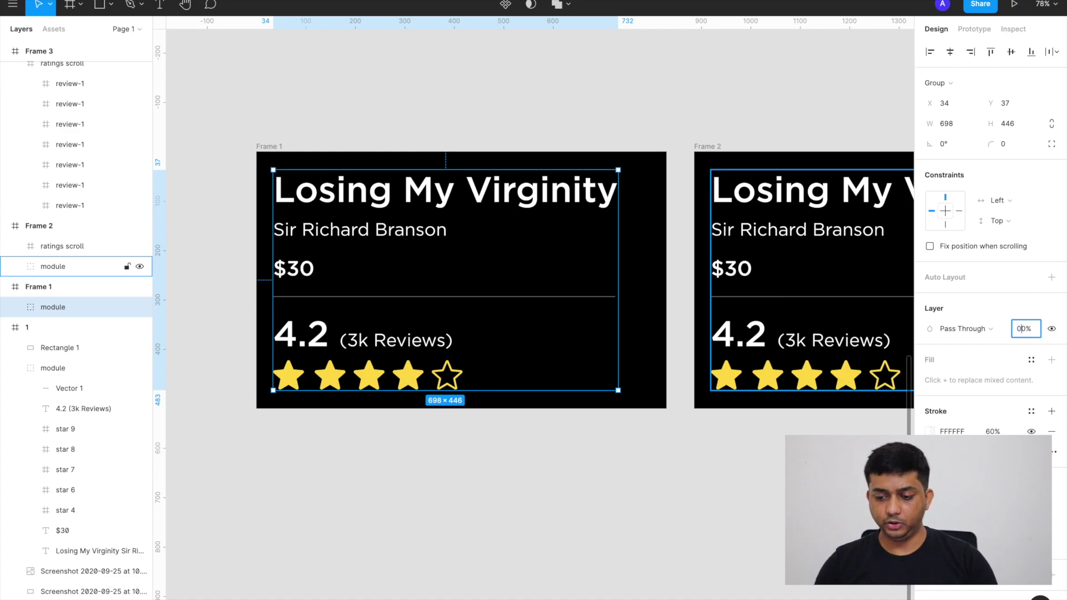
key("Return")
scroll(424, 336, "right", 2)
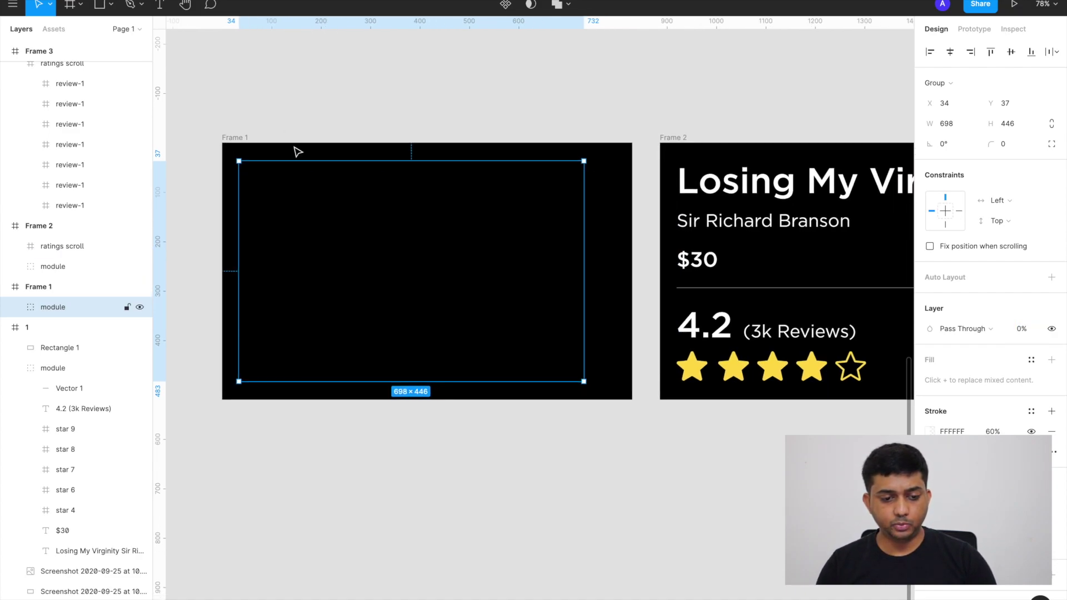
- Review the prototype interaction linking Frame 1 to Frame 2, opening its trigger, navigation and animation details and closing them again
left_click(231, 139)
left_click(231, 139)
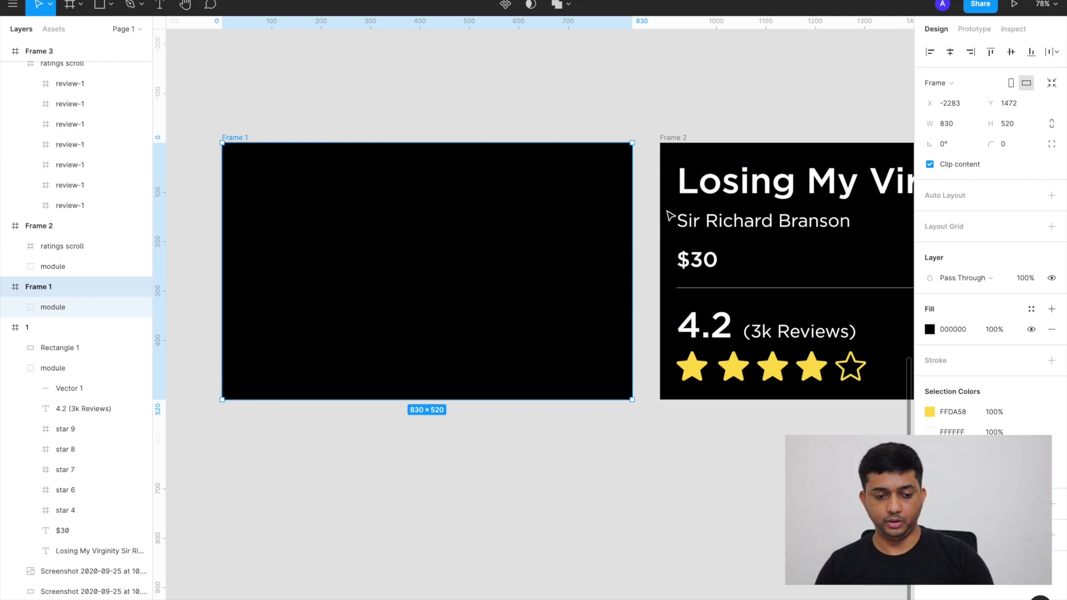
left_click(969, 31)
scroll(733, 164, "right", 3)
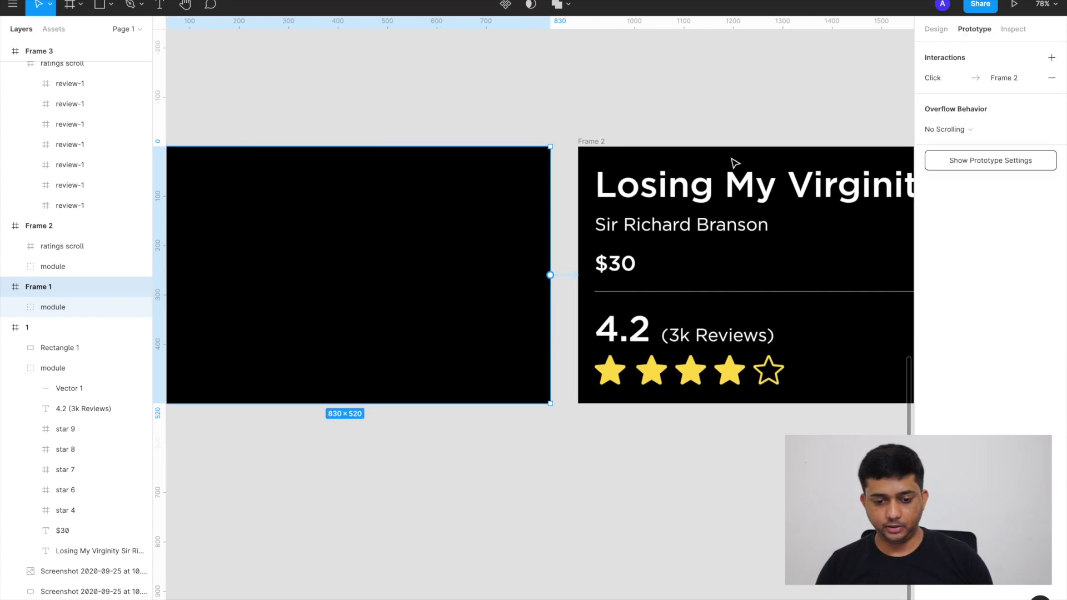
left_click(564, 275)
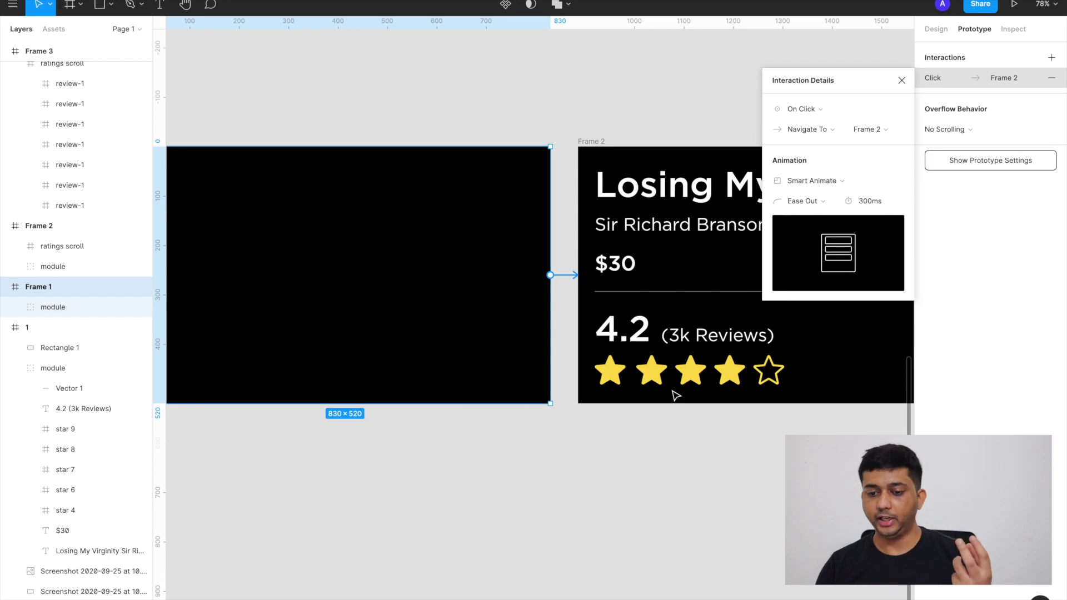
left_click(902, 81)
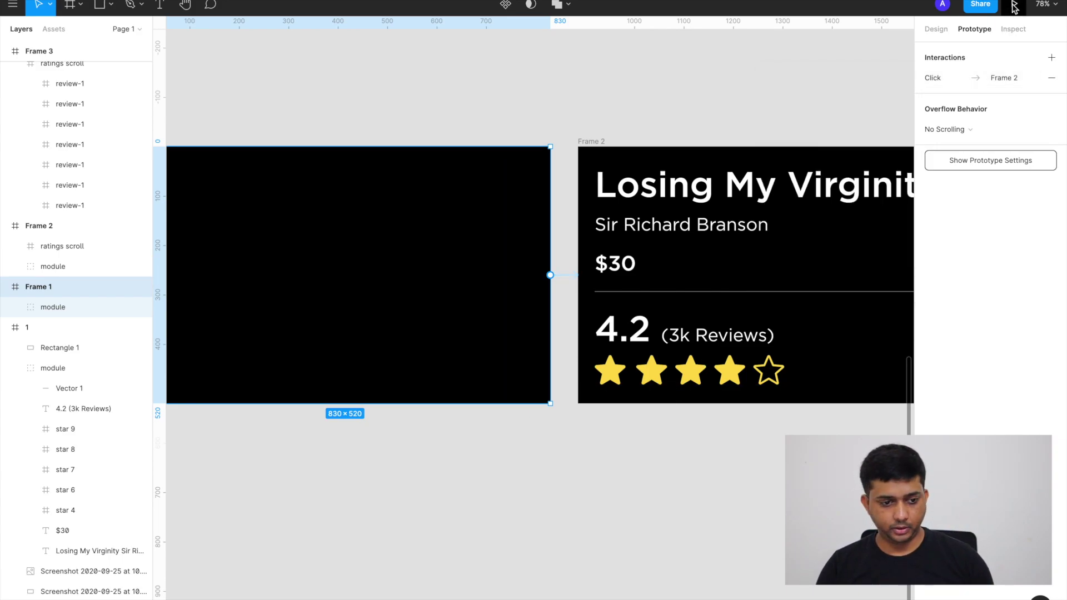
- Preview the prototype from the blank Frame 1 to the book details, and close the preview
left_click(1014, 5)
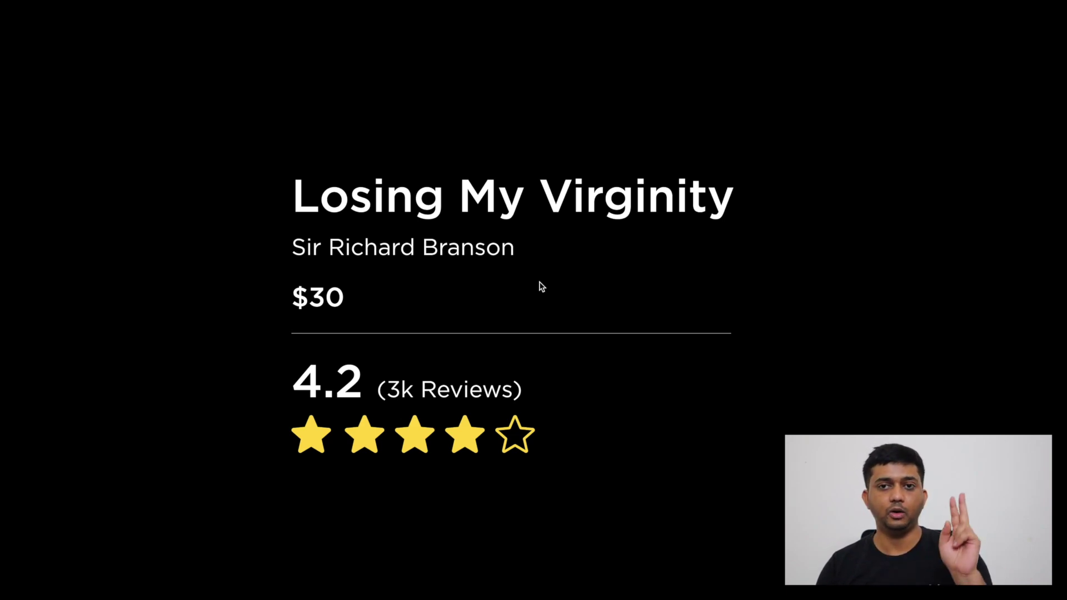
key("super+w")
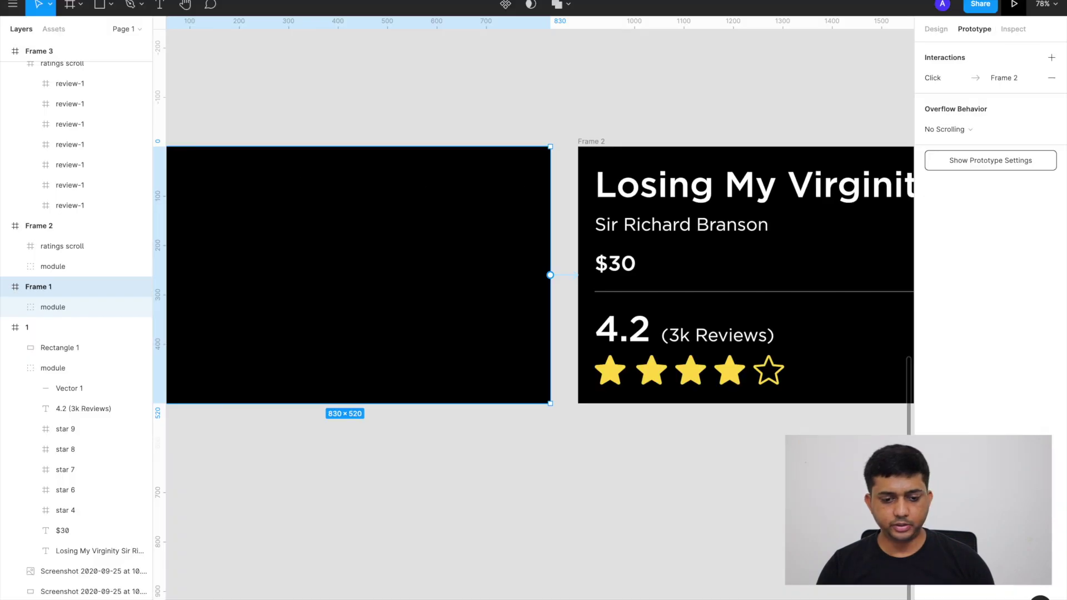
- Enable Clip content on the ratings scroll frame that holds the Top Reviews list in Frame 3
scroll(316, 239, "down", 5)
scroll(314, 239, "up", 10)
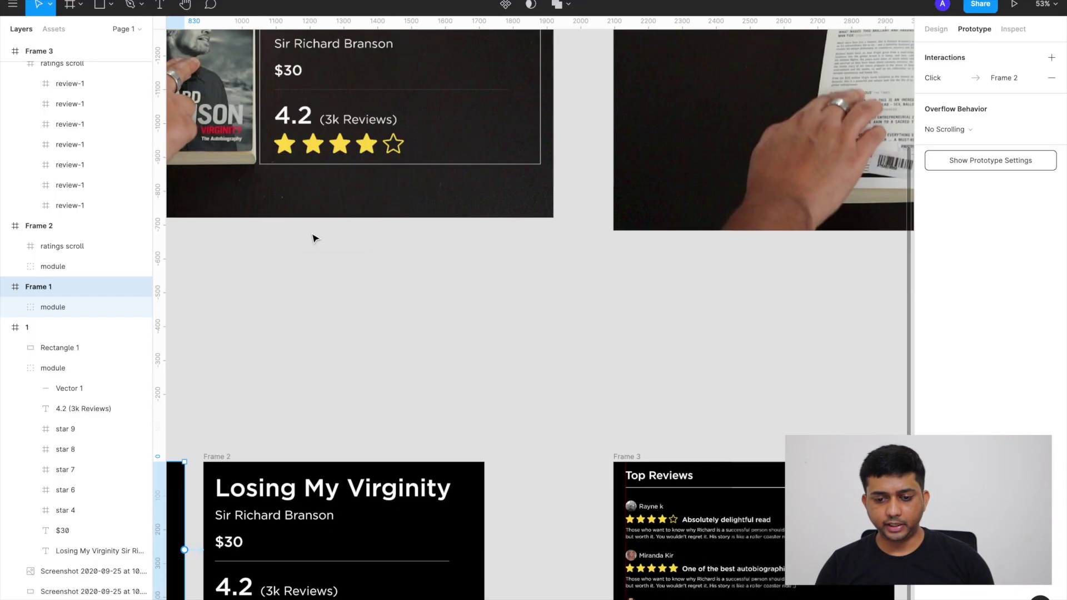
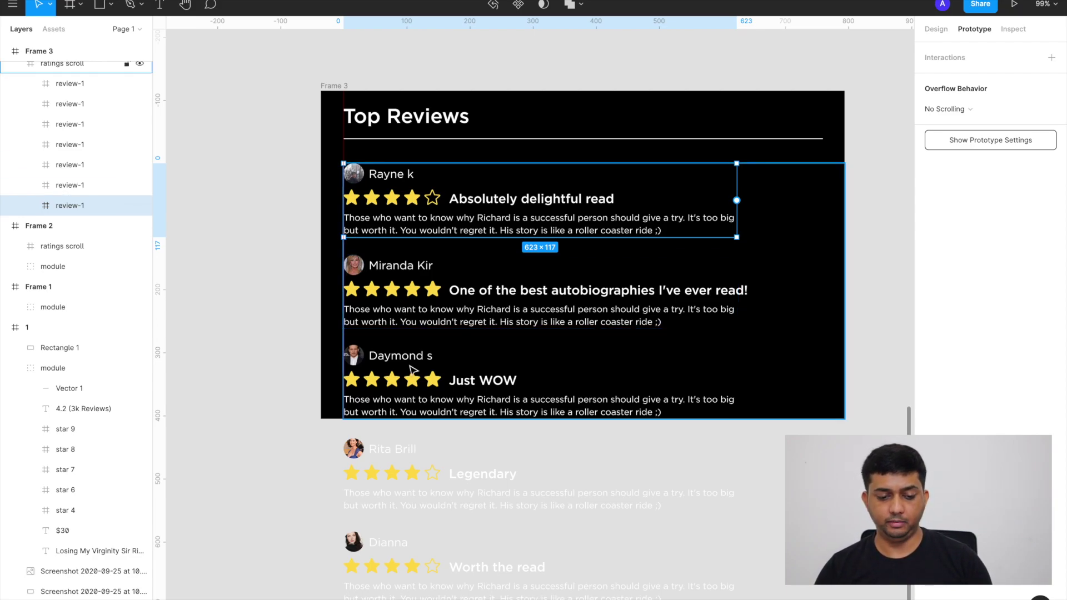
scroll(401, 313, "down", 5)
scroll(412, 369, "down", 2)
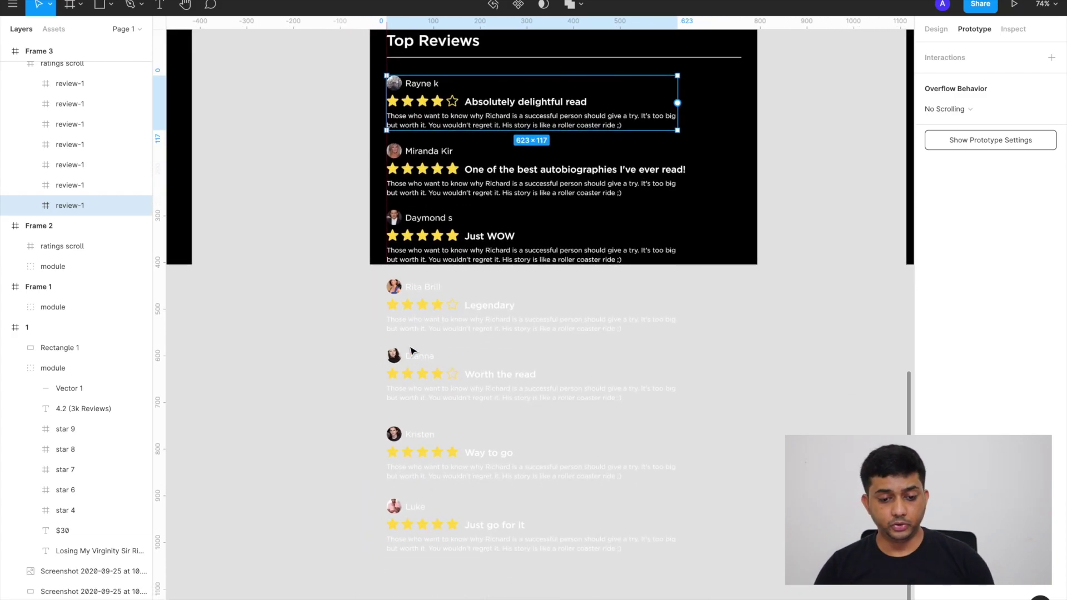
scroll(425, 467, "up", 1)
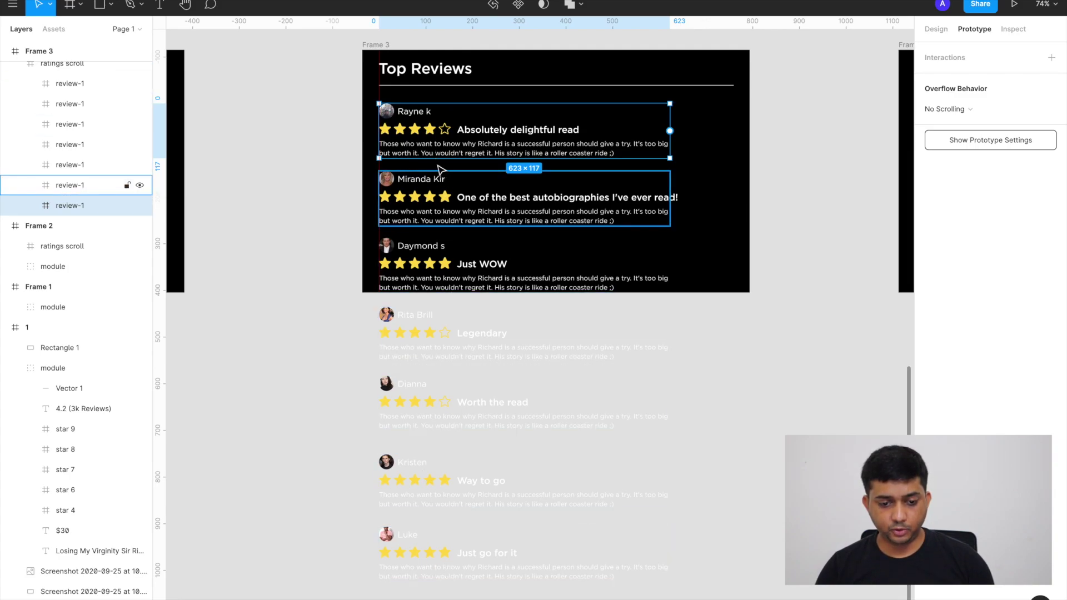
left_click(321, 272)
left_click(936, 30)
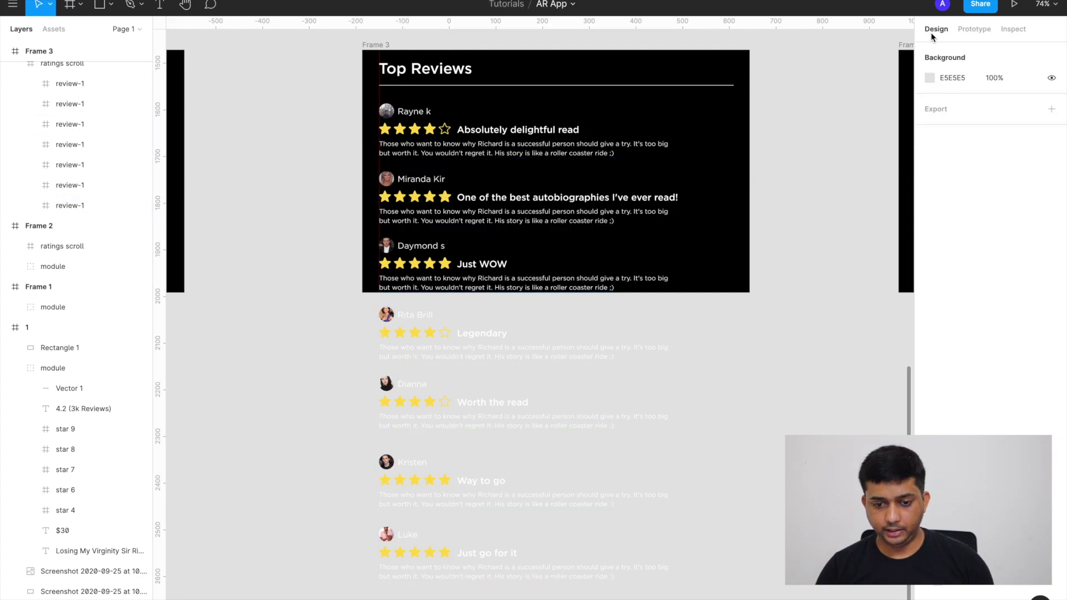
left_click(568, 158)
left_click(568, 158)
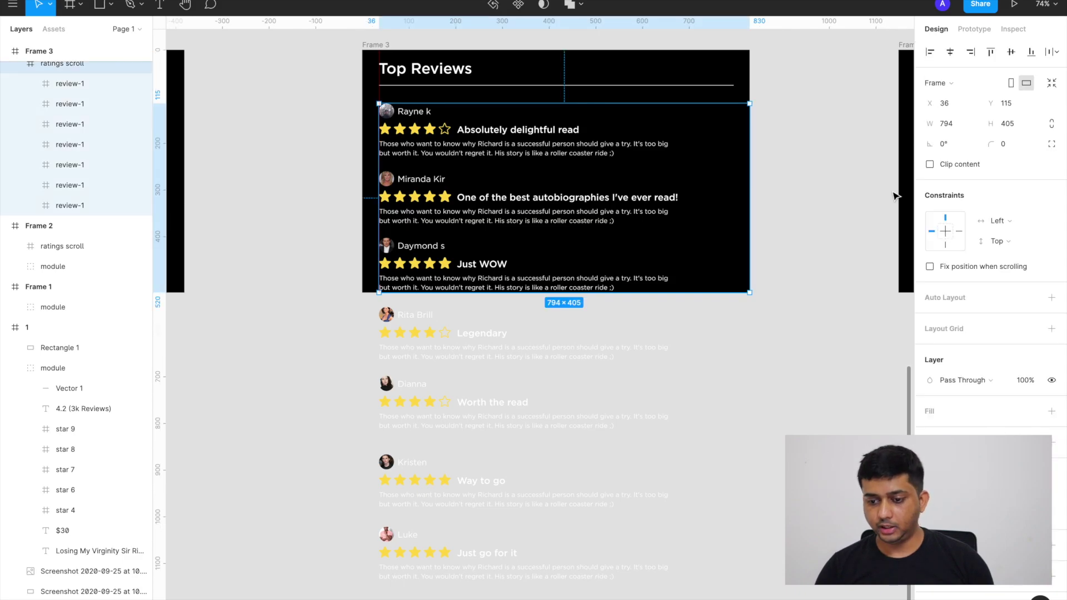
left_click(929, 164)
scroll(648, 406, "up", 1)
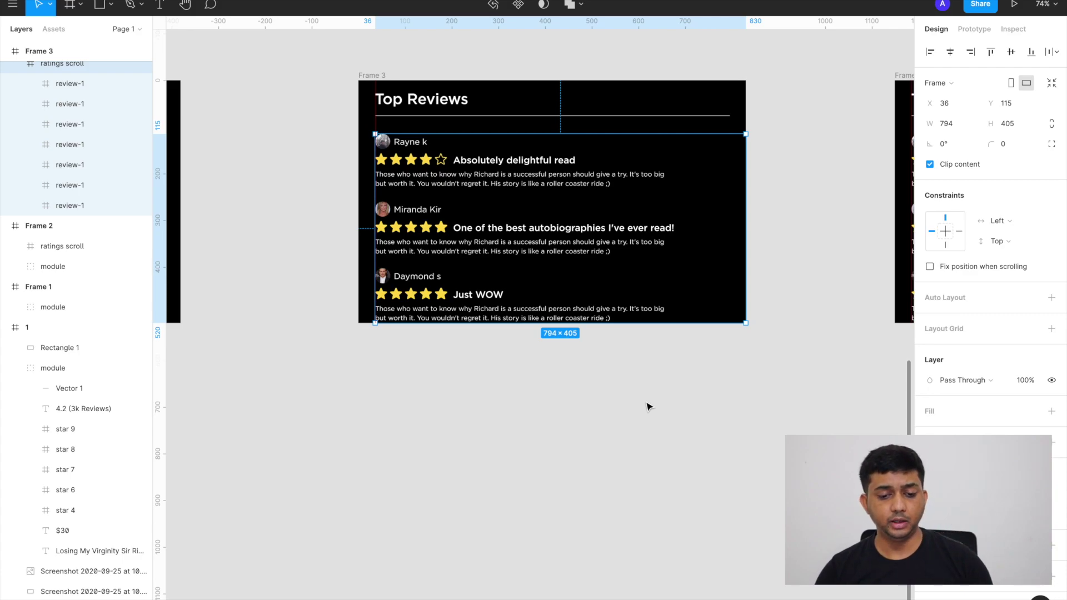
- Set the prototype overflow behavior of Frame 3's ratings scroll frame to Vertical Scrolling
scroll(648, 407, "up", 2)
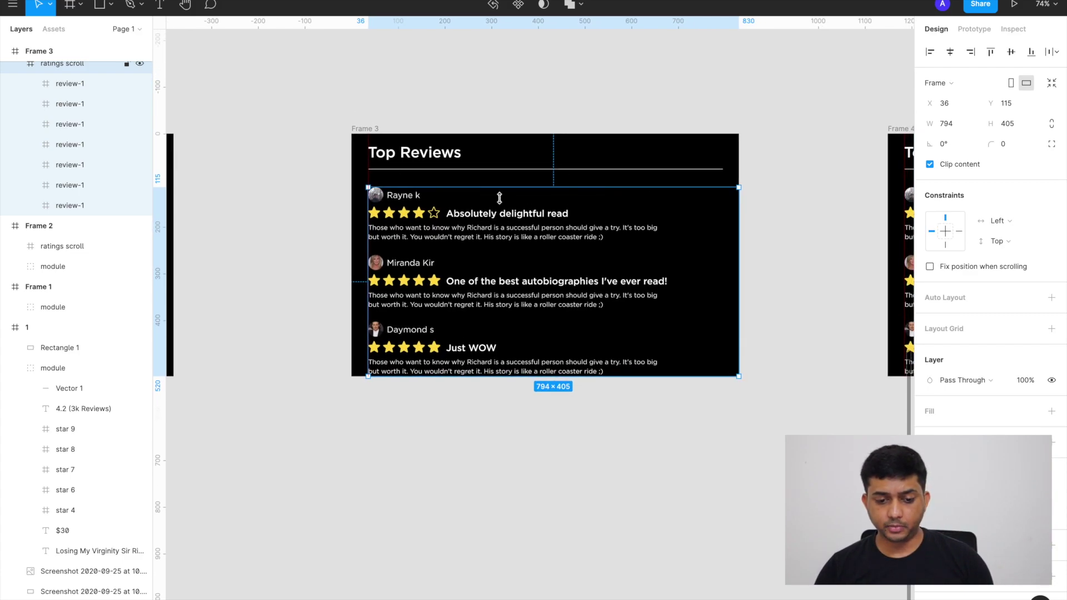
left_click(974, 29)
left_click(956, 110)
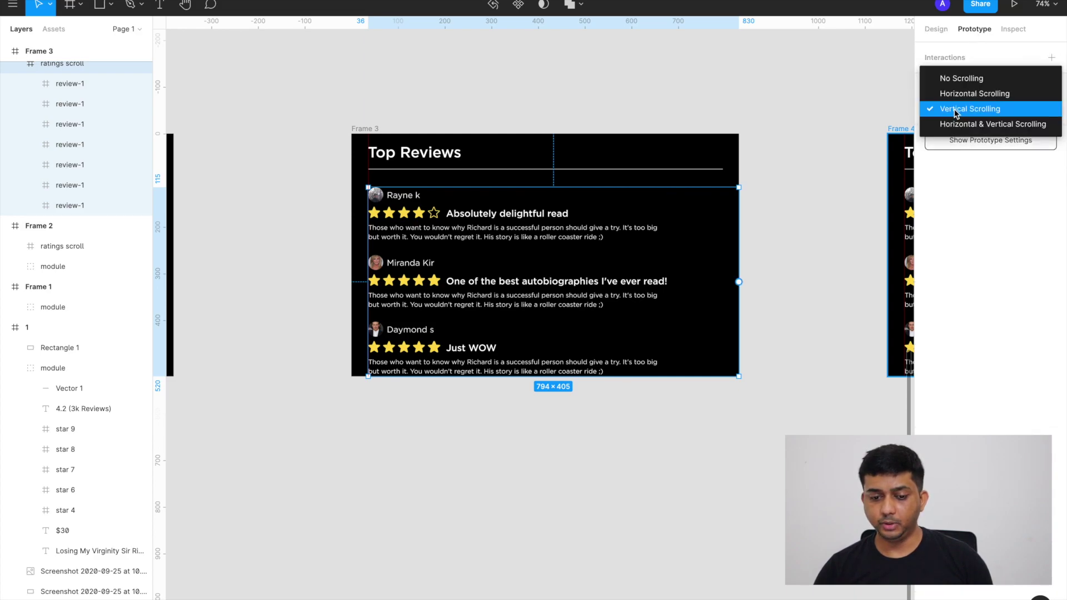
left_click(955, 110)
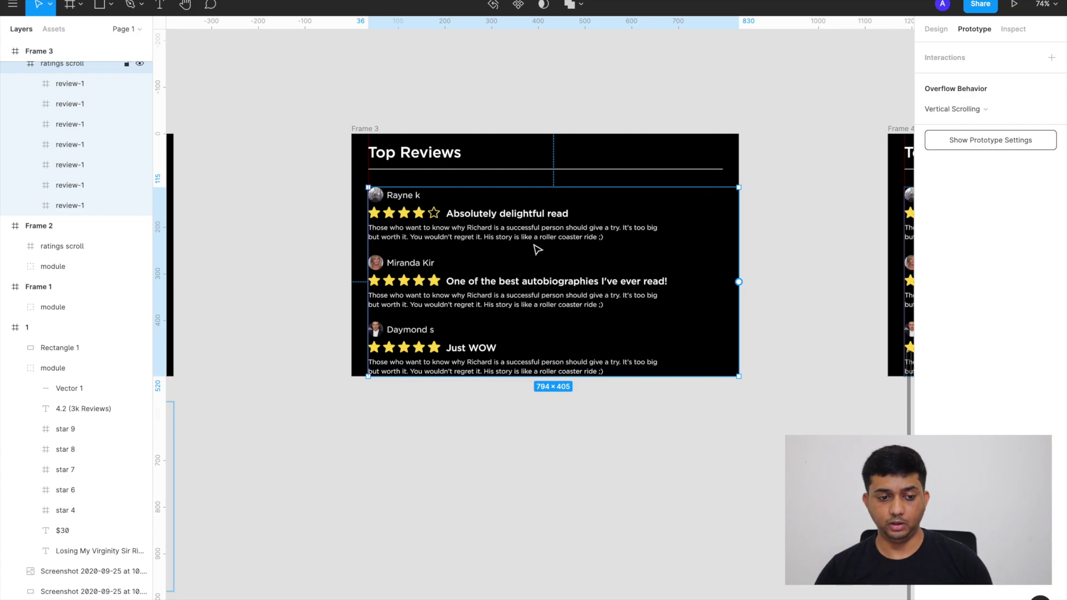
- Preview the prototype at the Top Reviews screen and scroll the review list down and back up to test it
scroll(283, 136, "up", 10)
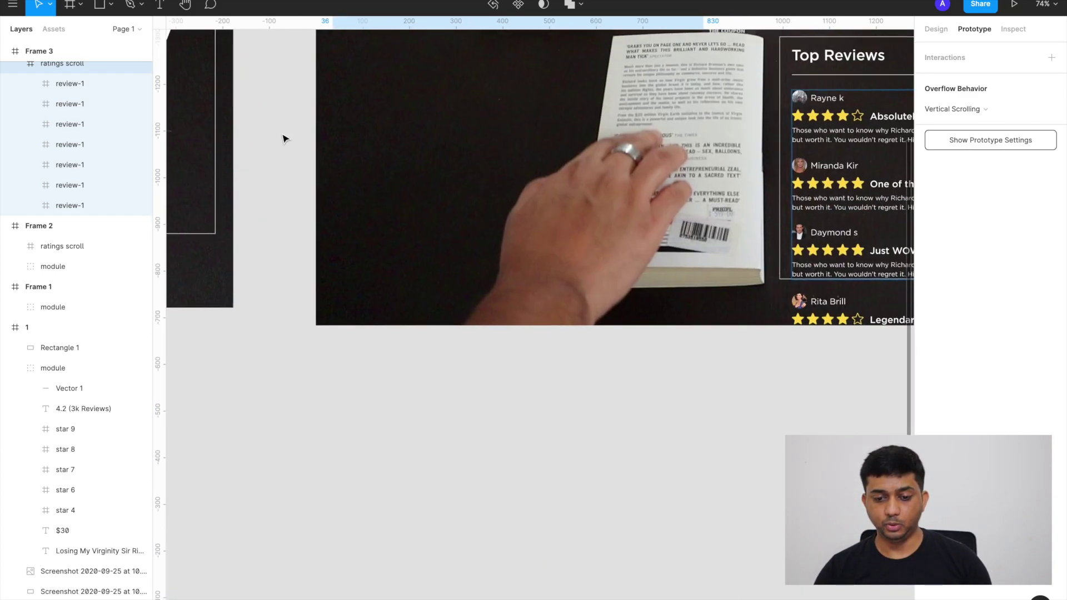
scroll(284, 137, "up", 2)
scroll(283, 137, "right", 3)
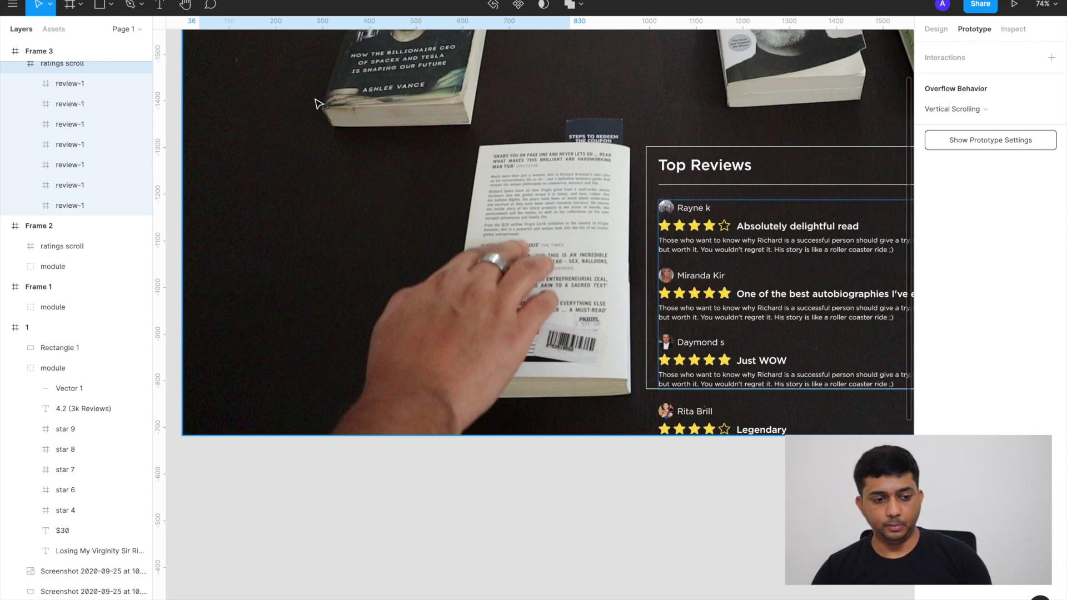
key("super+alt+Return")
left_click(585, 405)
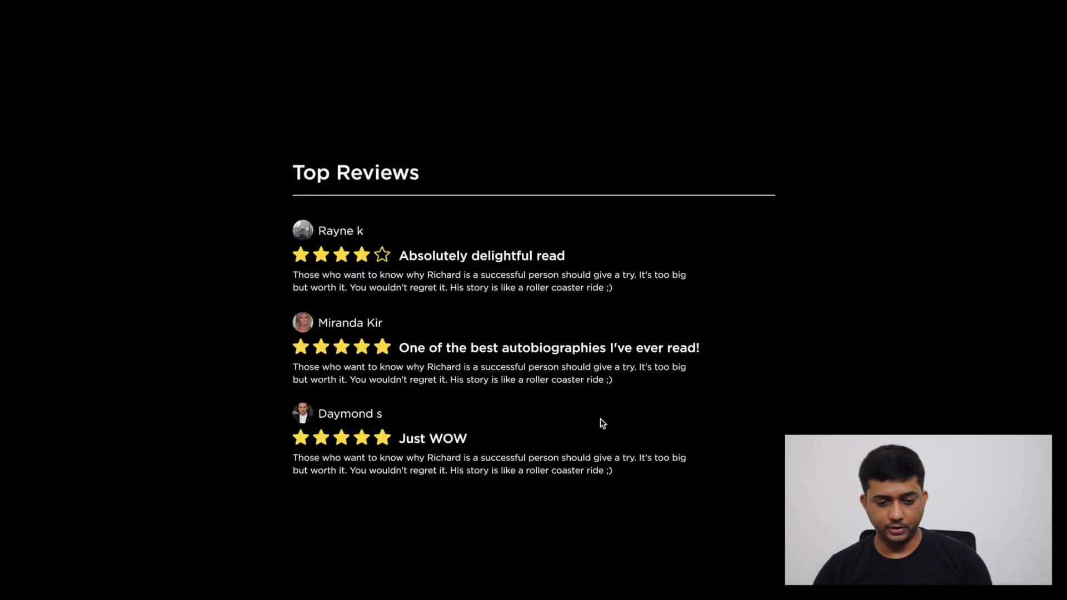
scroll(603, 423, "down", 6)
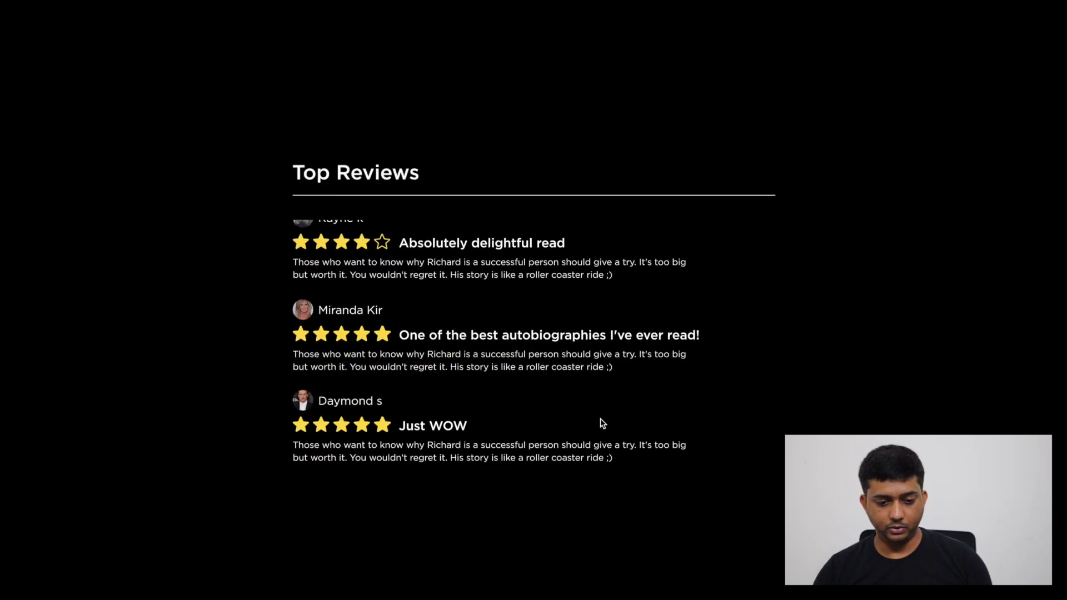
scroll(600, 419, "up", 6)
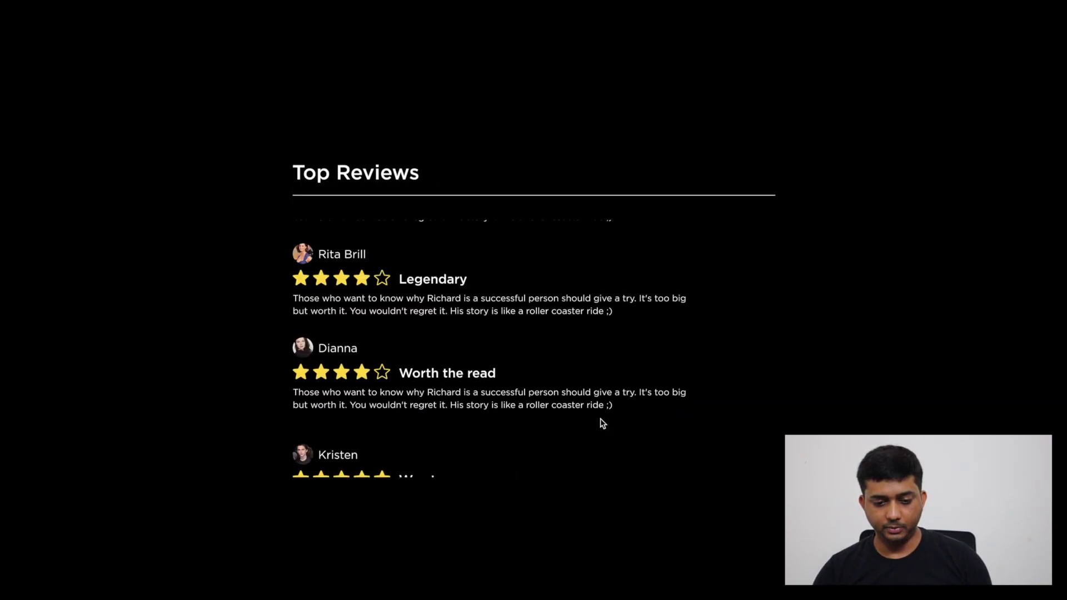
- Scroll the previewed Top Reviews list down to the last reviews and close the preview
scroll(601, 418, "down", 4)
scroll(601, 418, "down", 3)
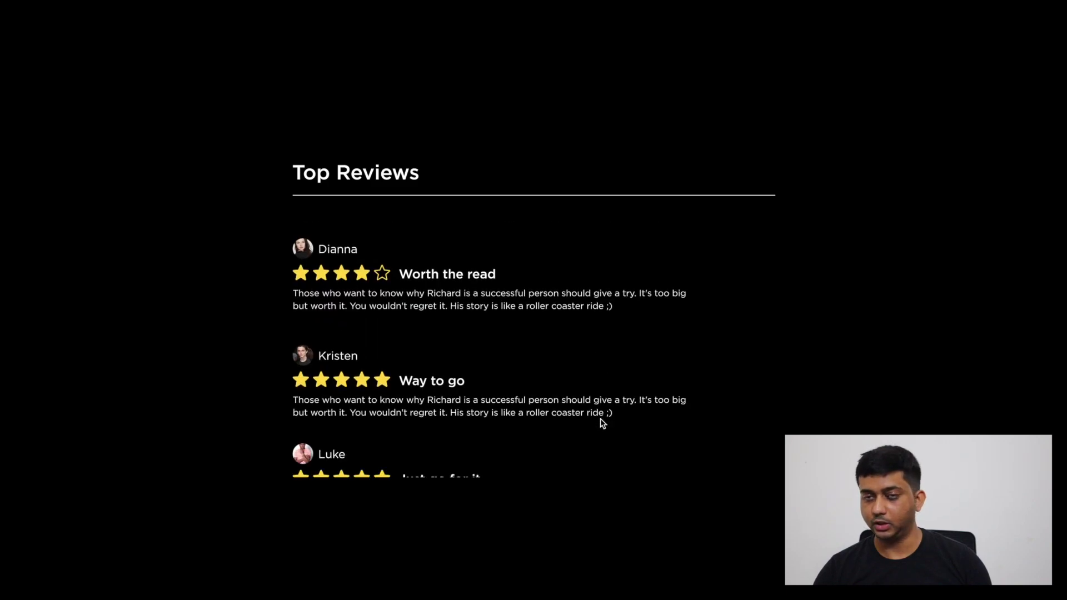
key("super+w")
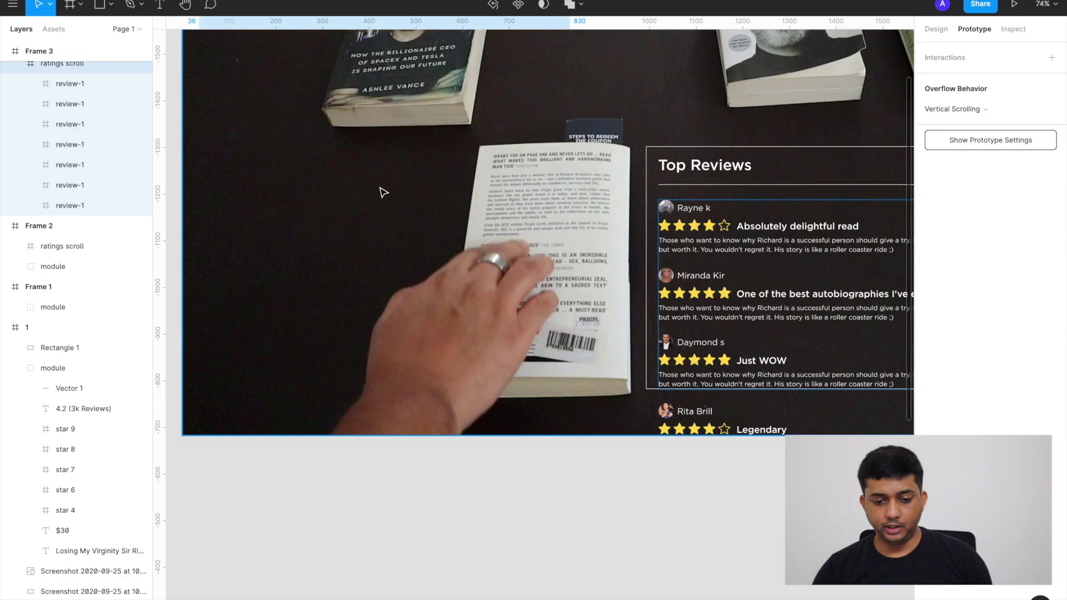
- Examine the red heart overlay in Frame 4 and show its design properties
scroll(490, 259, "down", 3)
scroll(489, 260, "down", 5)
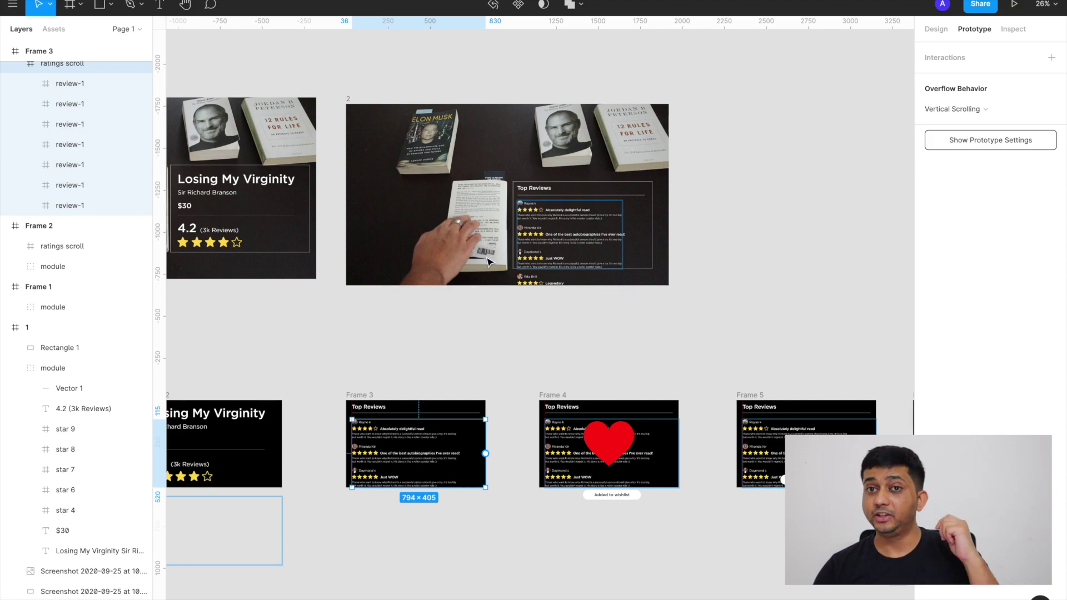
scroll(500, 289, "down", 2)
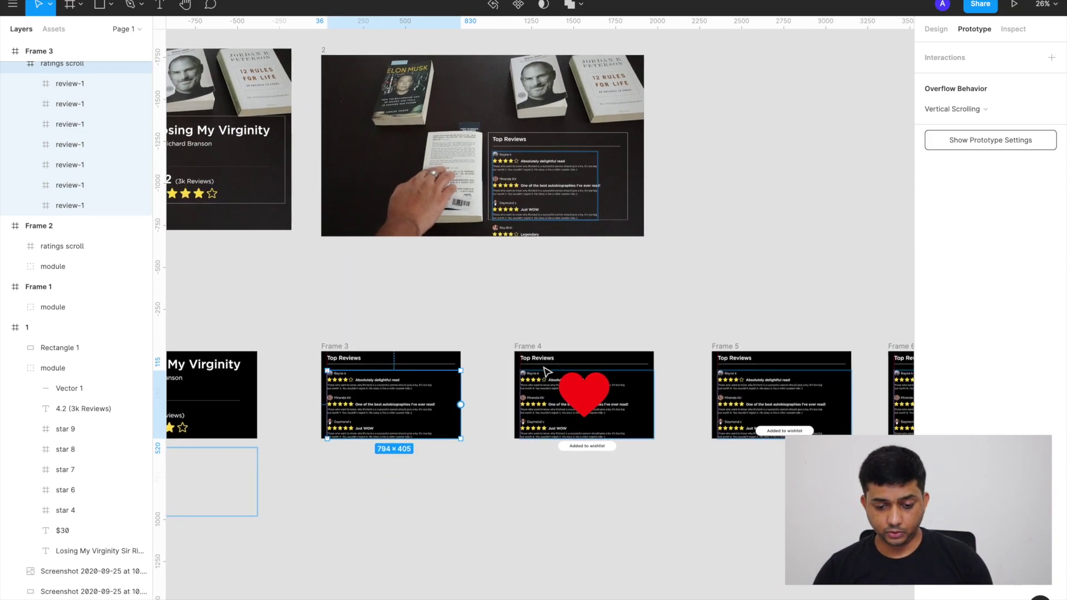
scroll(544, 371, "up", 3)
scroll(465, 397, "up", 3)
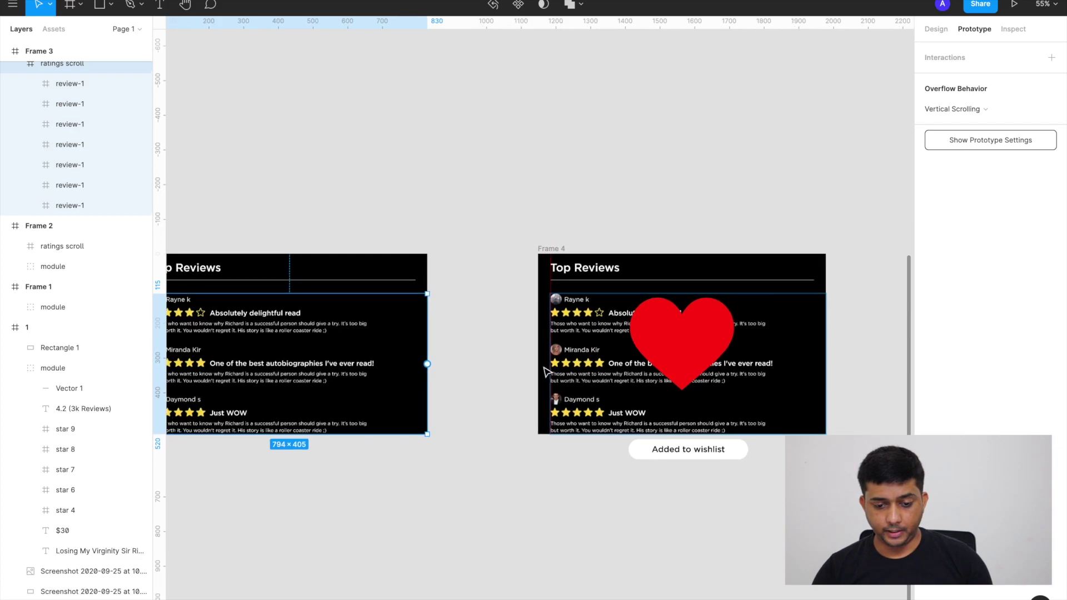
scroll(353, 278, "left", 3)
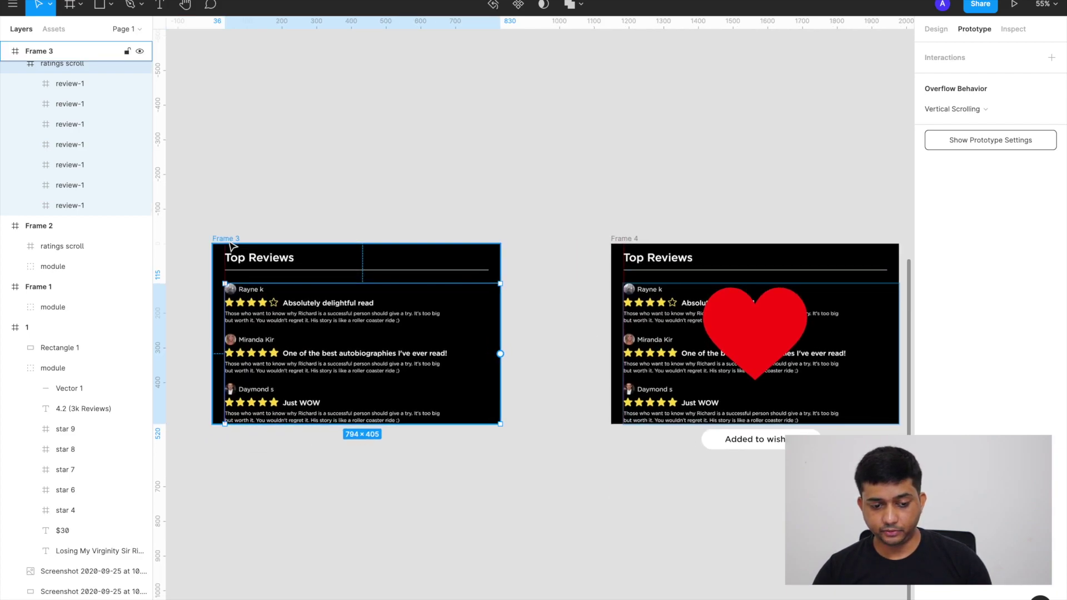
scroll(635, 240, "right", 2)
scroll(635, 240, "down", 1)
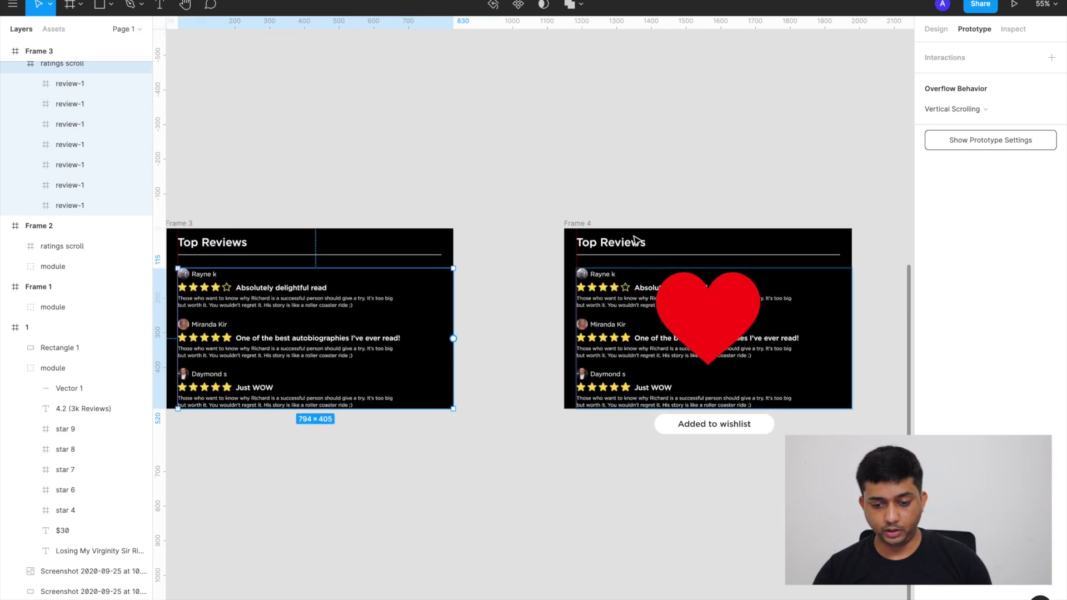
left_click(718, 325)
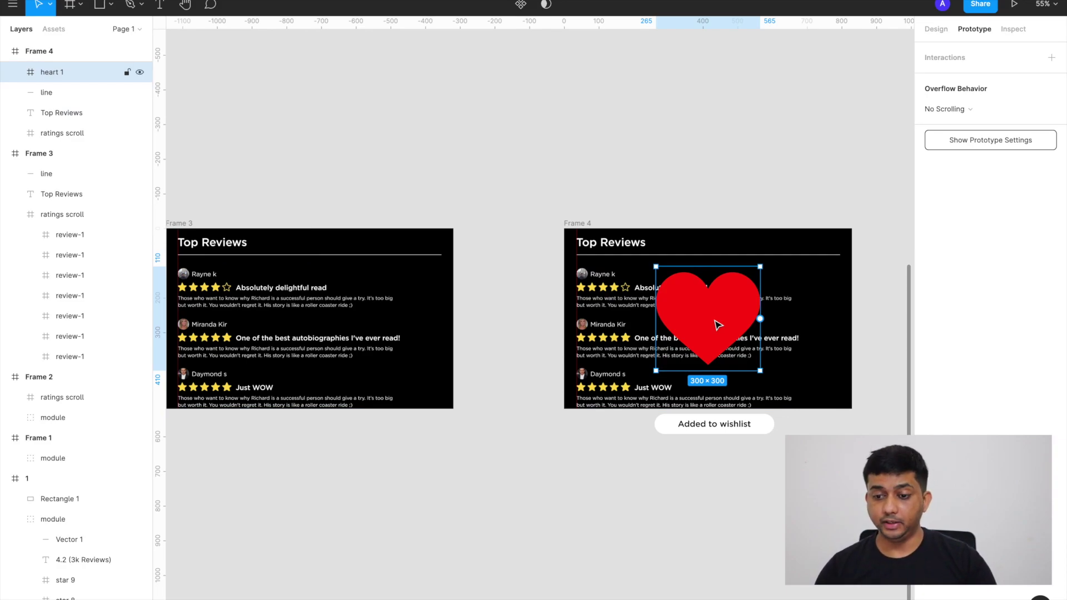
key("alt+8")
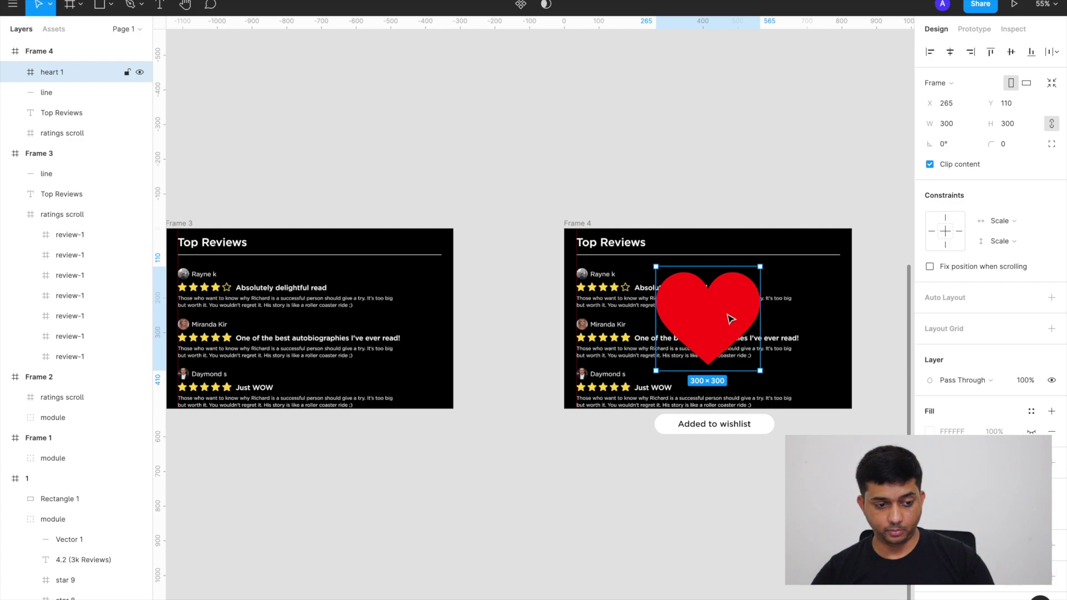
- Copy the red heart from Frame 4 and paste it into Frame 3 over the reviews
left_click(582, 232)
left_click(740, 329)
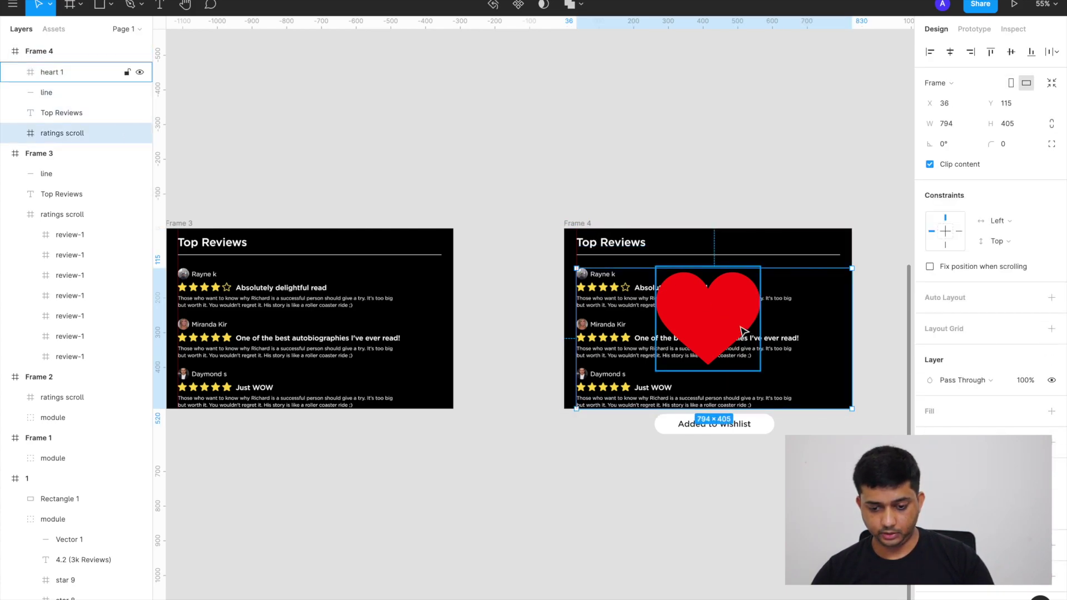
scroll(527, 271, "left", 3)
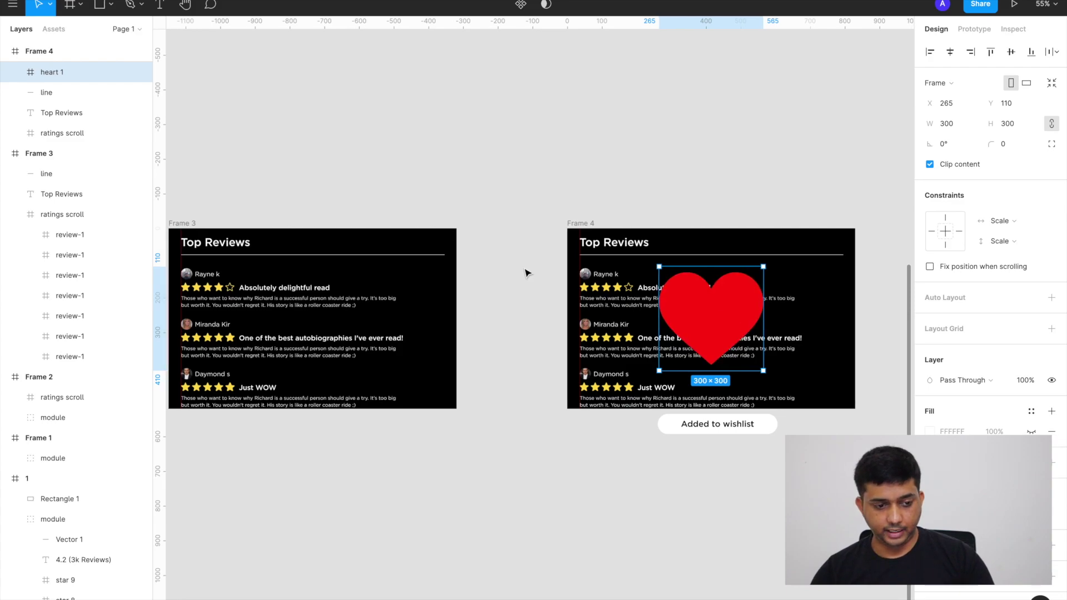
left_click(267, 212)
scroll(377, 288, "up", 3)
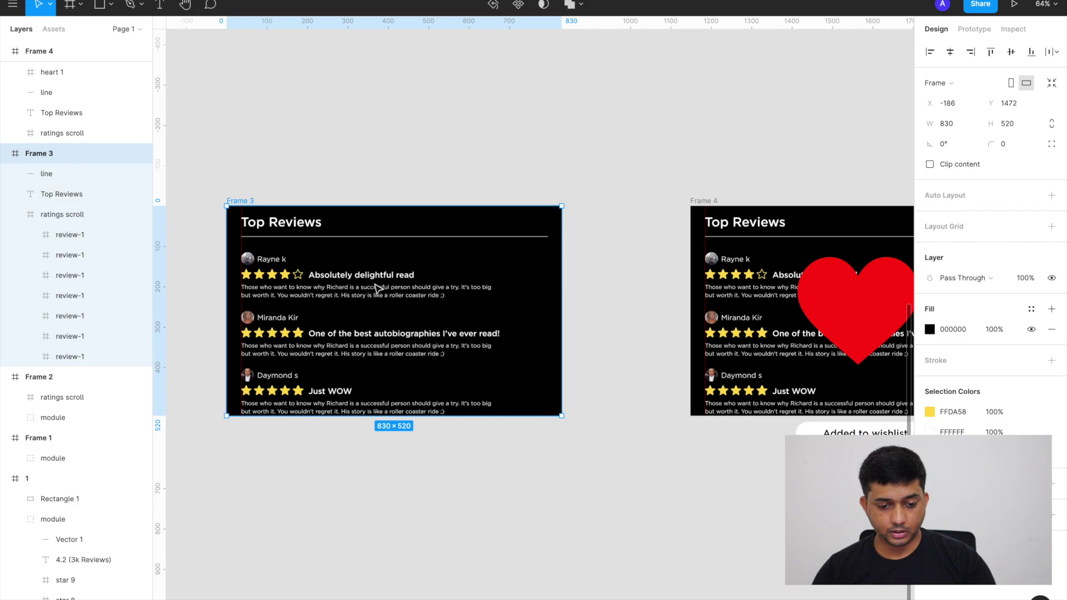
key("ctrl+v")
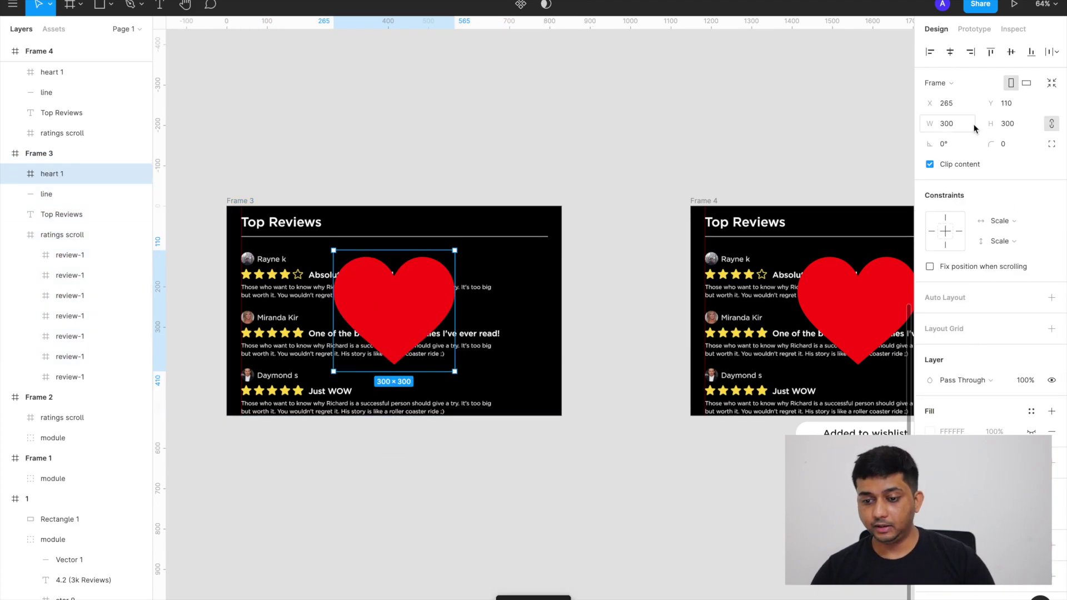
- Set the width of Frame 3's heart to 1 with its proportions locked
left_click(955, 124)
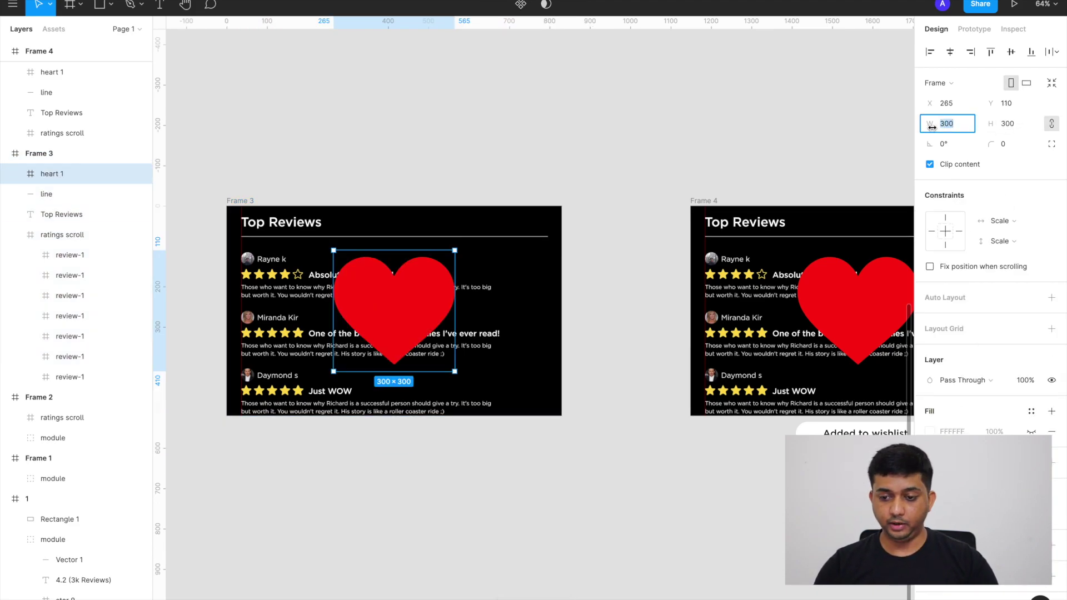
type("1")
key("Return")
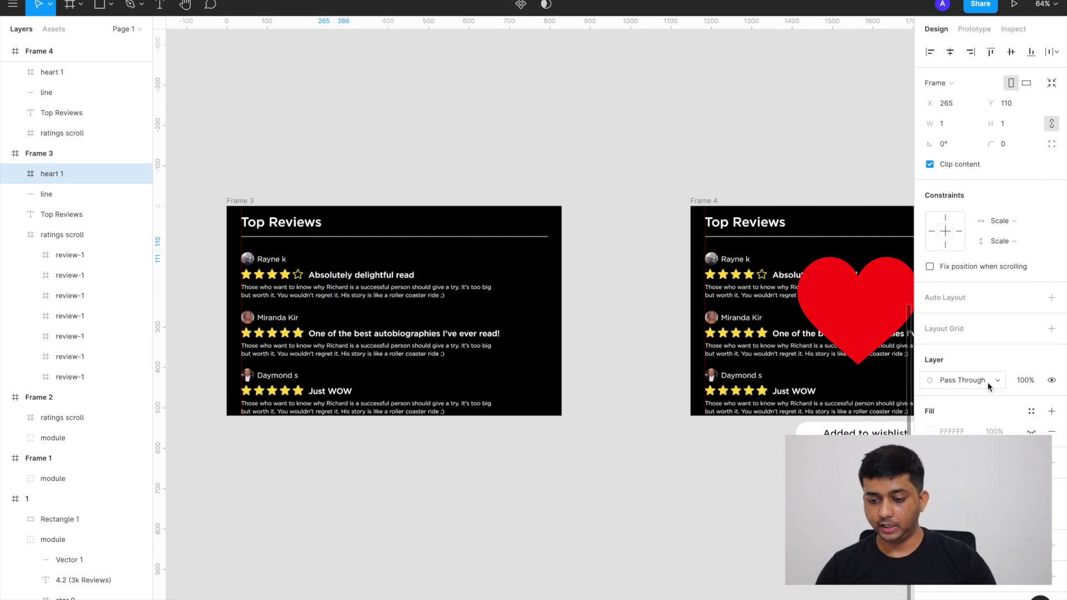
- Set the layer opacity of Frame 3's heart to 0% and centre it horizontally and vertically in the frame
left_click(1026, 380)
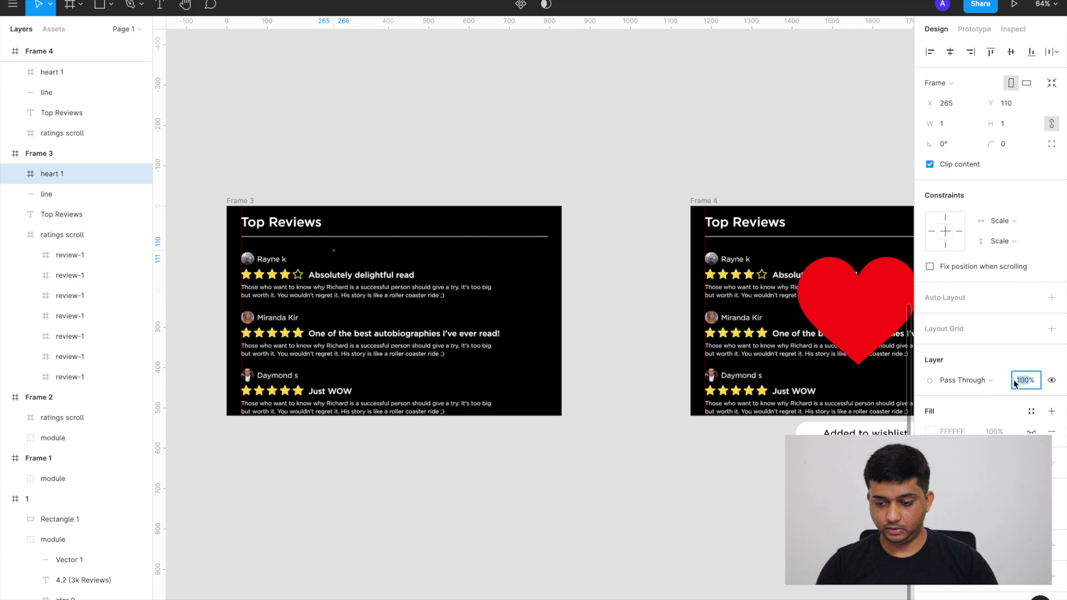
type("0")
key("Return")
left_click(950, 53)
left_click(1011, 51)
- Review the trigger and animation settings of the interaction from Frame 3 to Frame 4, and close its details
left_click(259, 202)
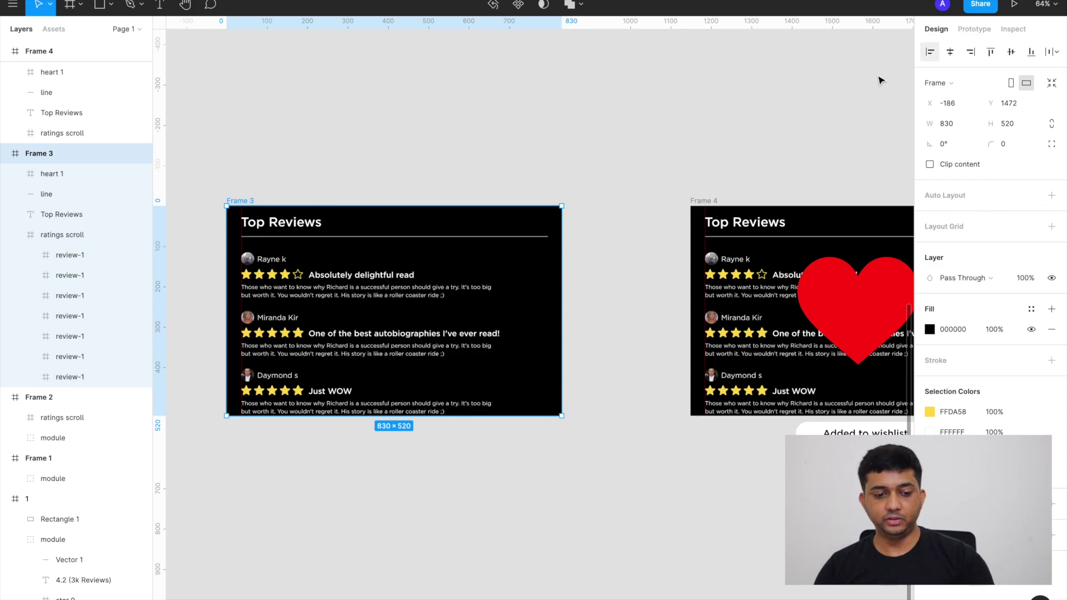
left_click(981, 30)
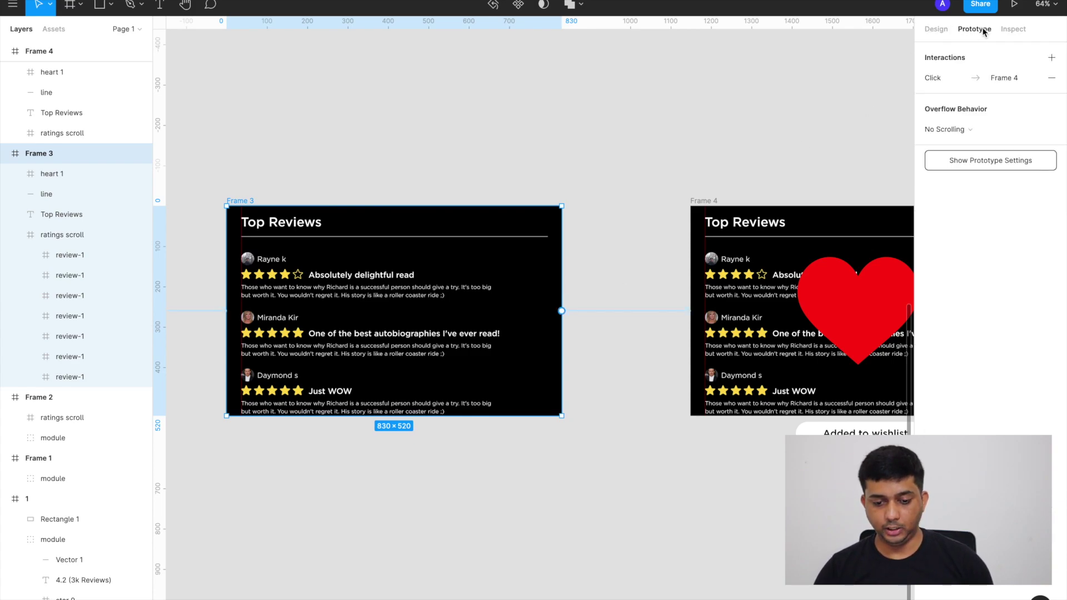
left_click(610, 312)
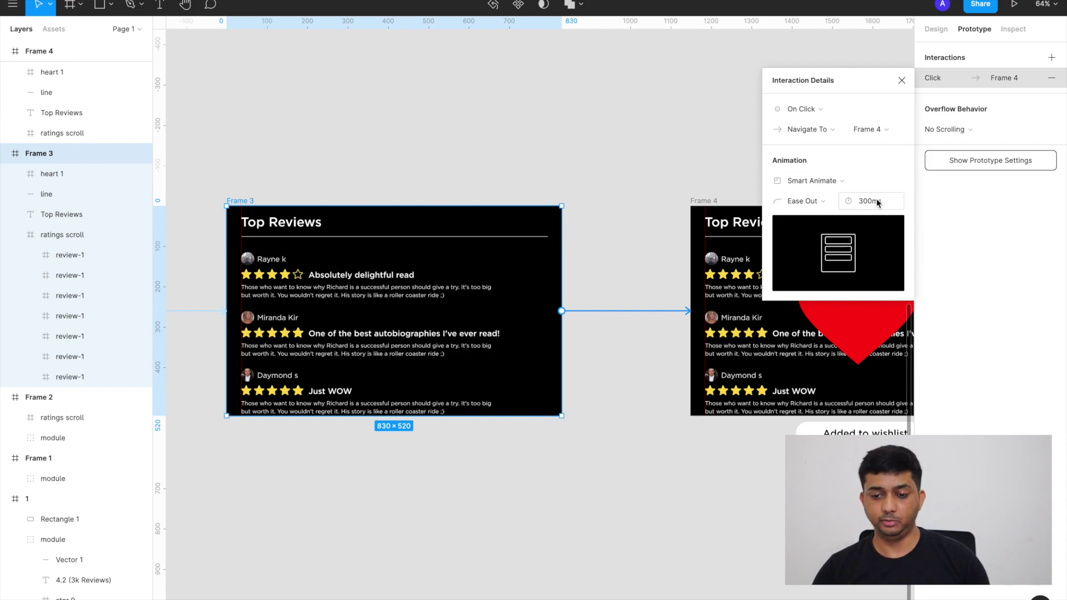
left_click(901, 81)
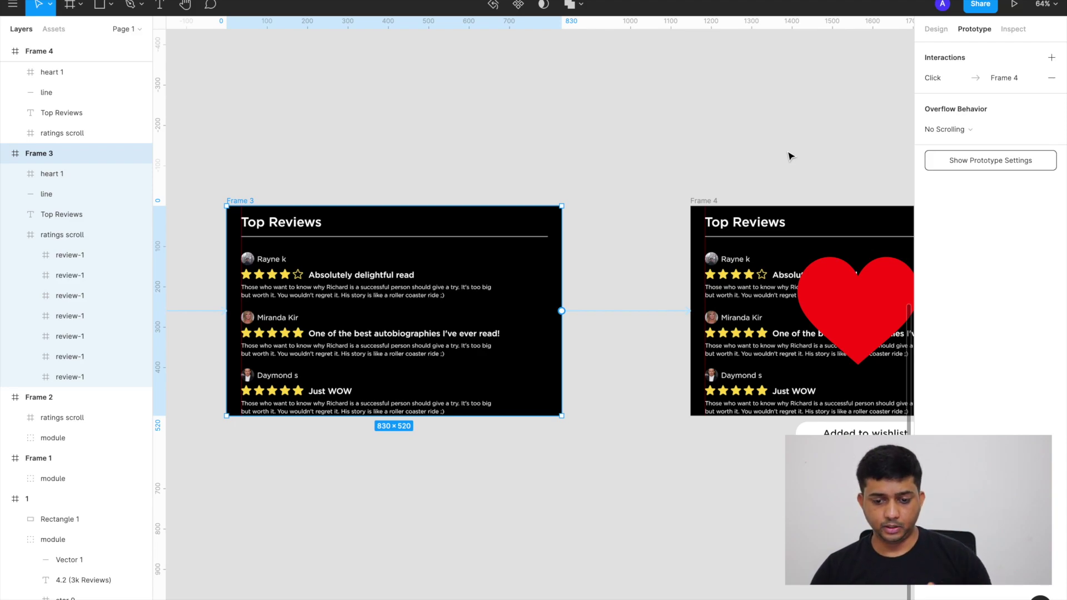
- Preview the heart animation from the Top Reviews screen and return to the design file
left_click(211, 2)
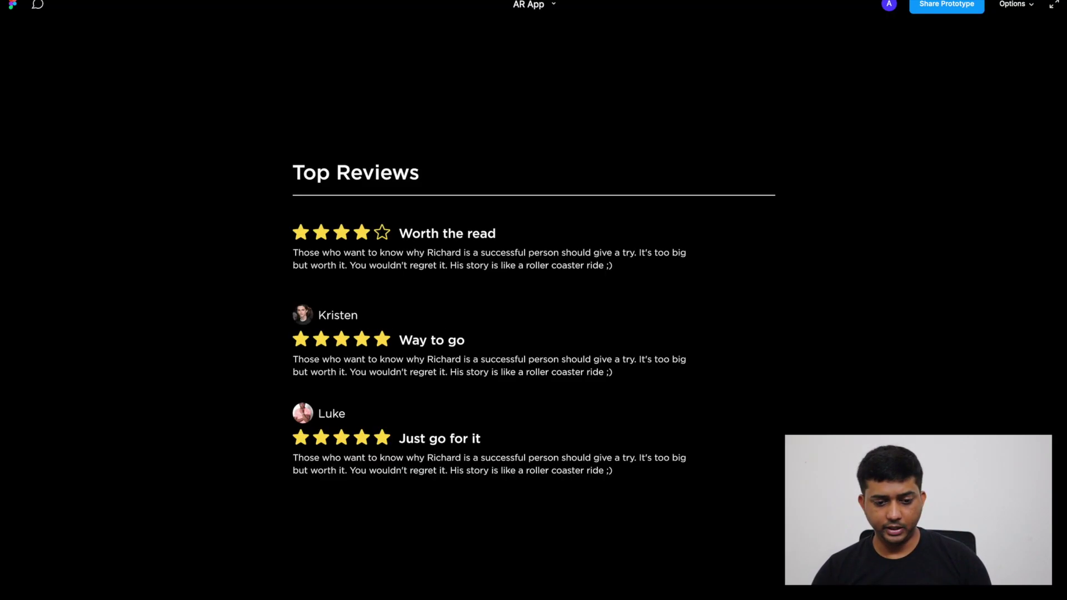
left_click(559, 406)
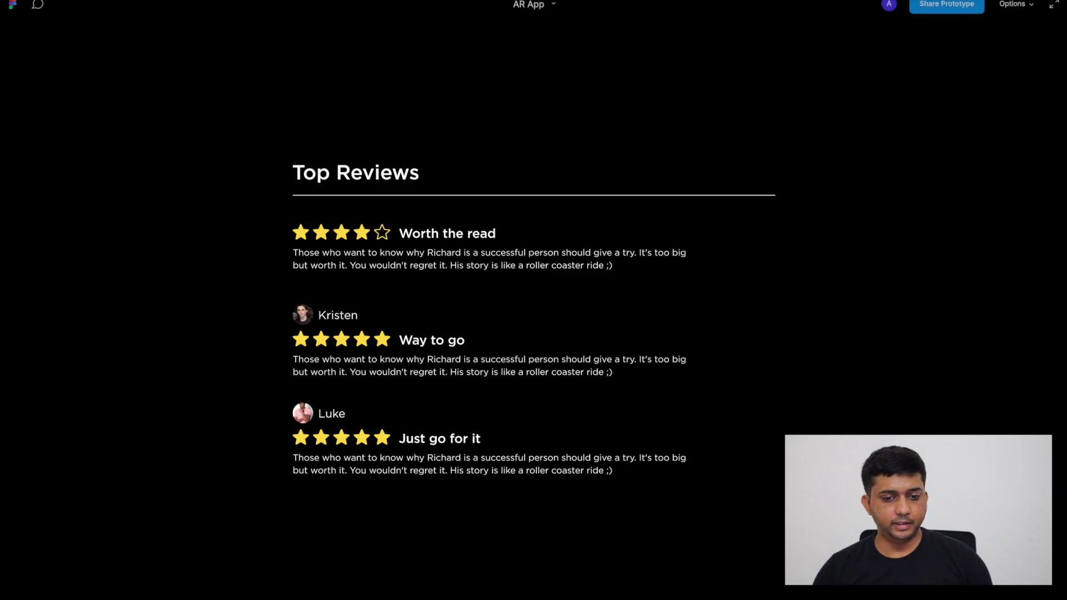
left_click(100, 2)
- Examine the "Added to wishlist" label placed below Frame 4 and the frame's own prototype interaction
scroll(455, 308, "right", 5)
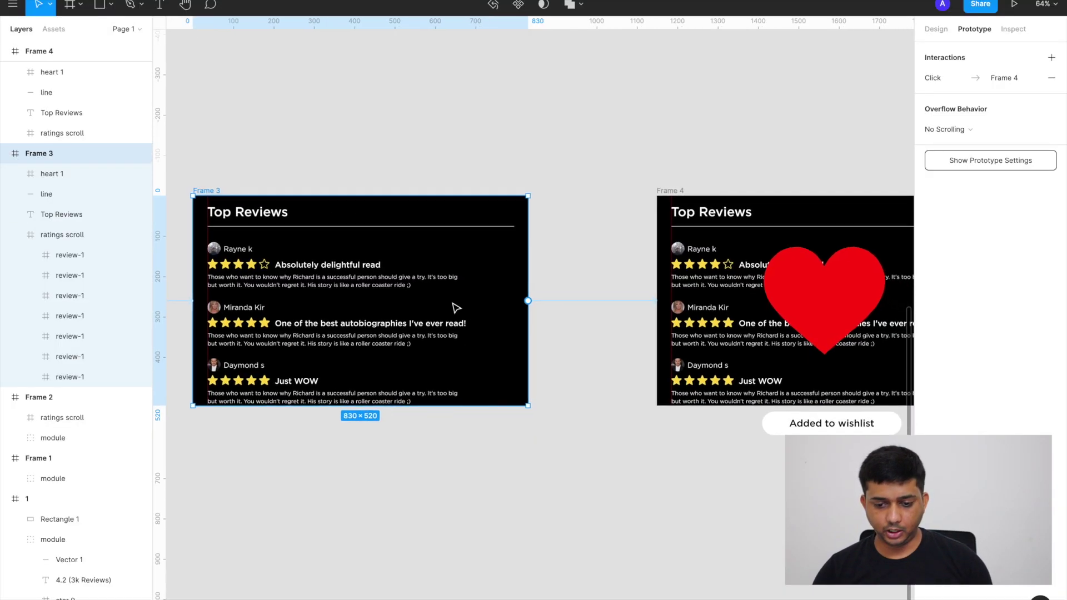
scroll(455, 308, "right", 4)
scroll(455, 307, "down", 2)
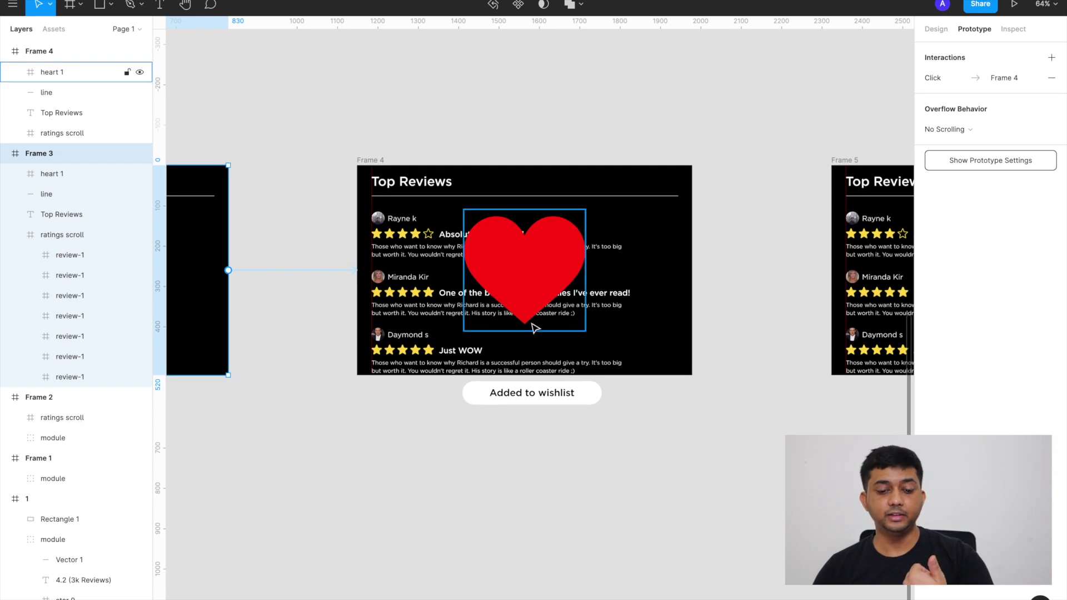
left_click(515, 401)
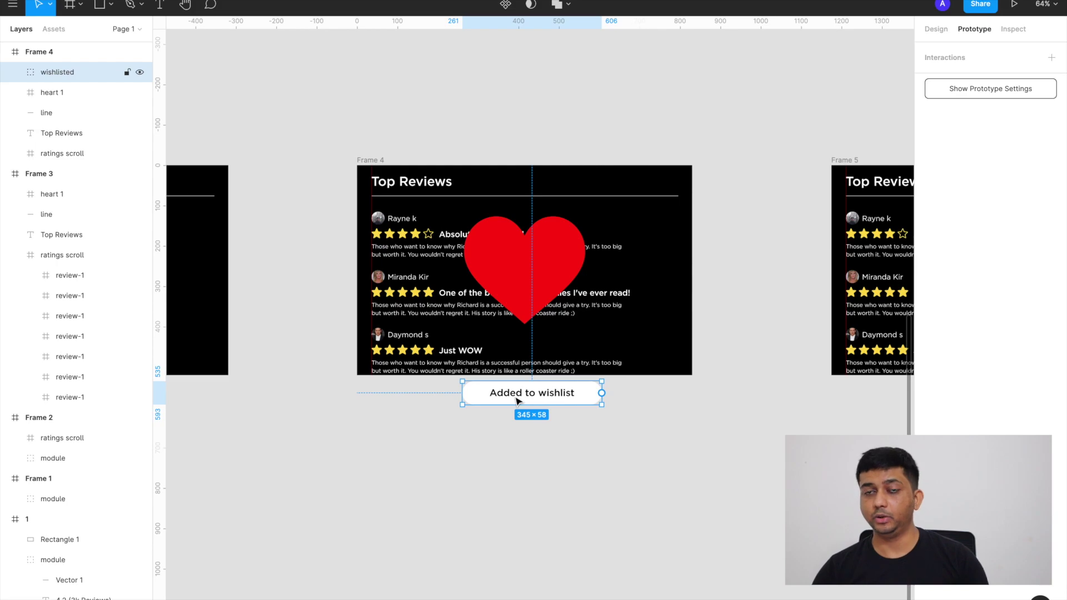
scroll(516, 401, "up", 3)
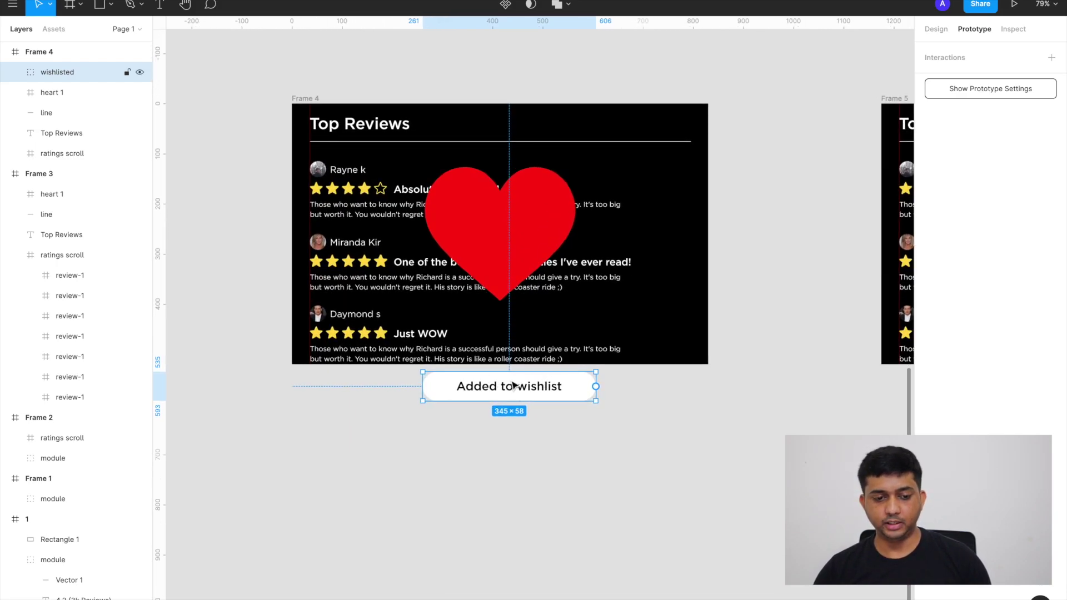
left_click(295, 100)
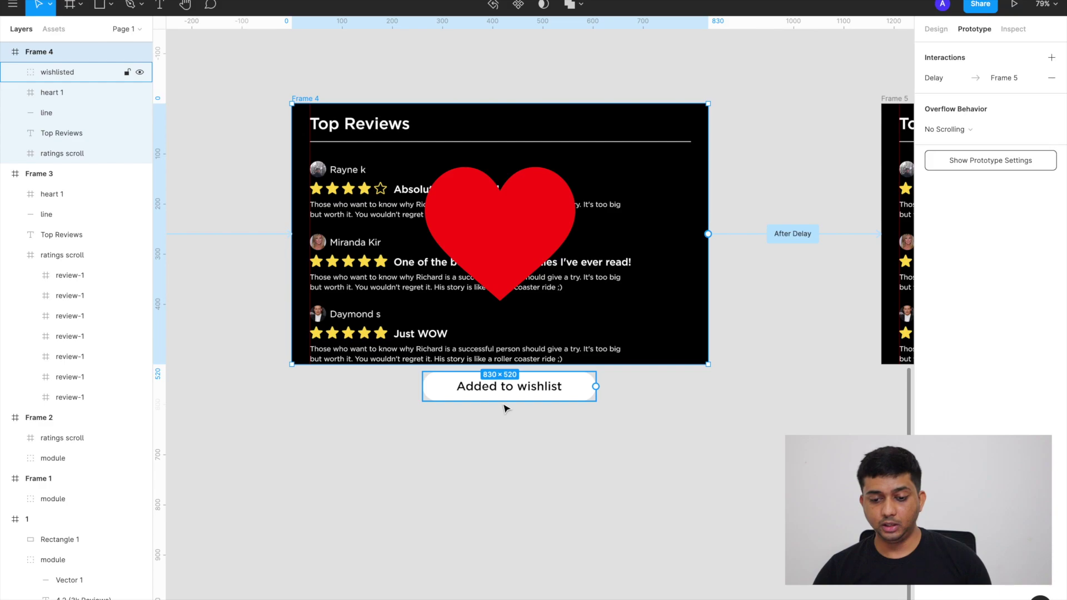
- Compare the "Added to wishlist" label's position in Frame 5 and review the After Delay interaction from Frame 4 to Frame 5
scroll(505, 409, "right", 5)
scroll(504, 409, "down", 2)
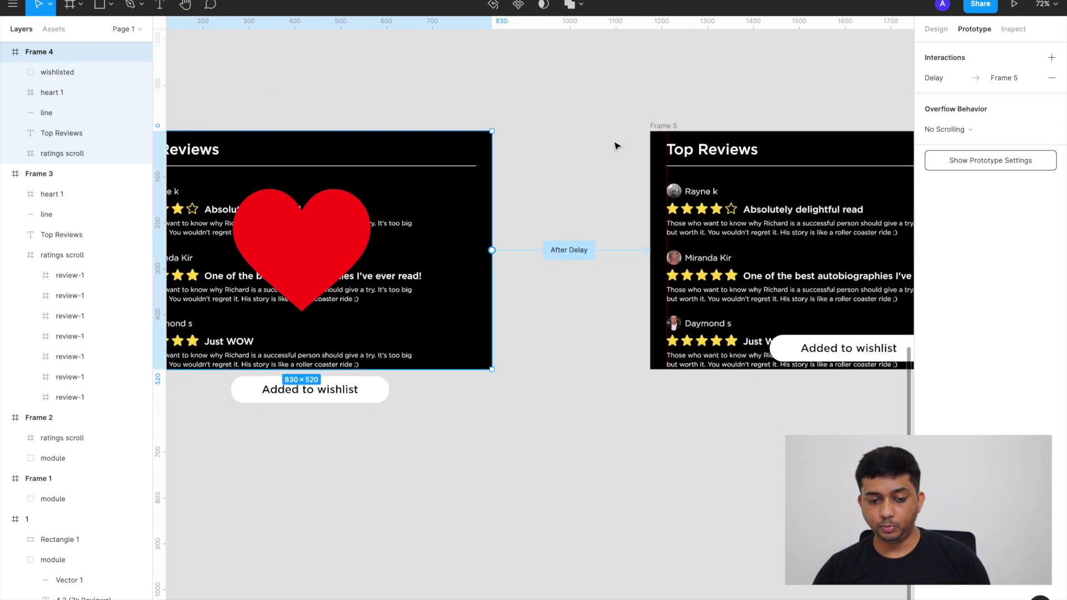
scroll(643, 148, "right", 2)
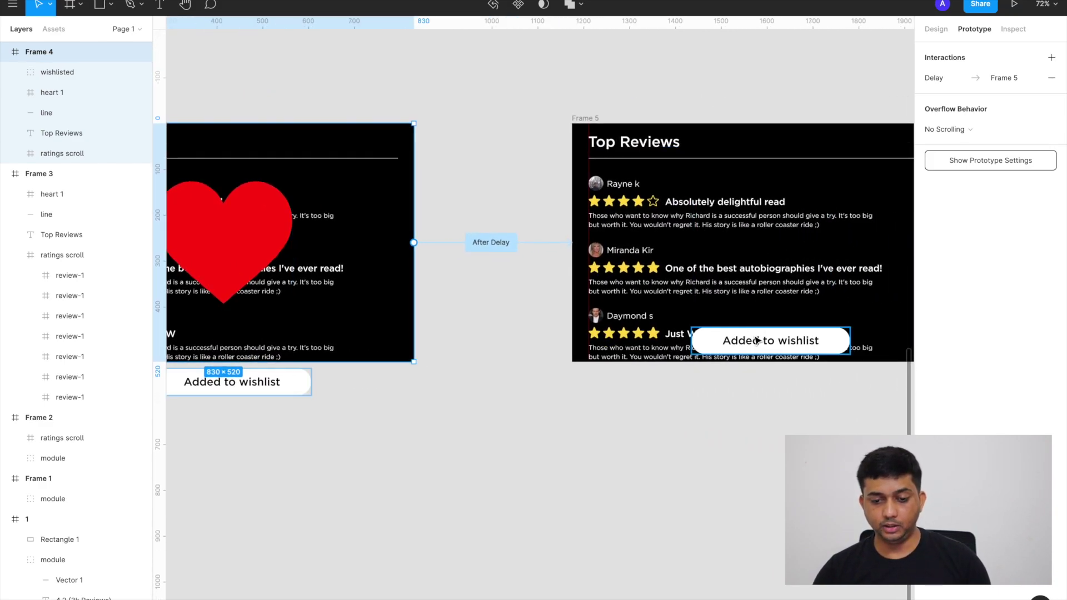
left_click(597, 118)
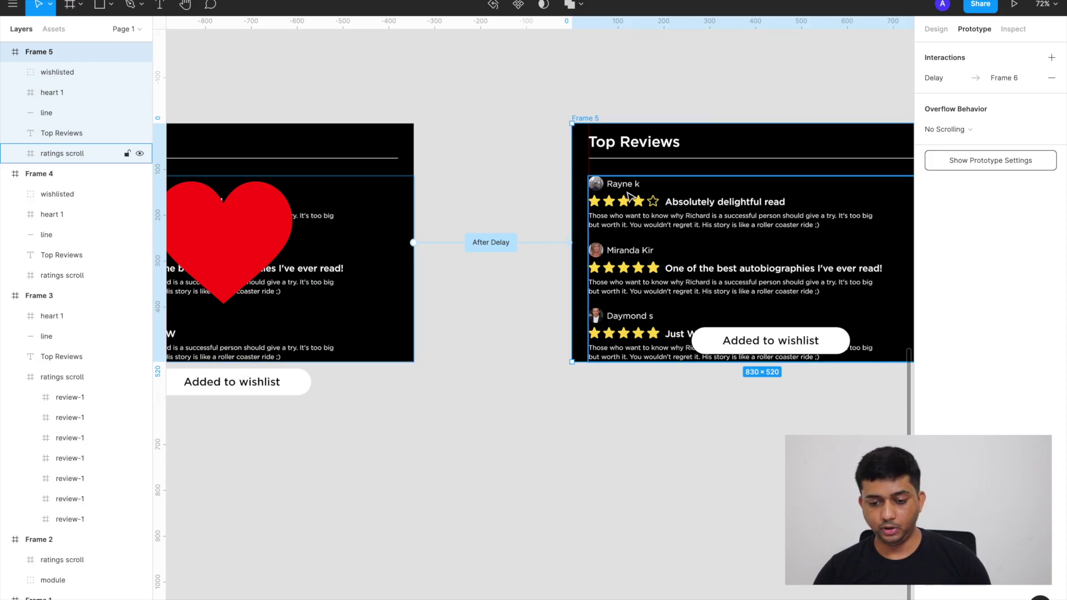
scroll(629, 196, "right", 1)
left_click(777, 349)
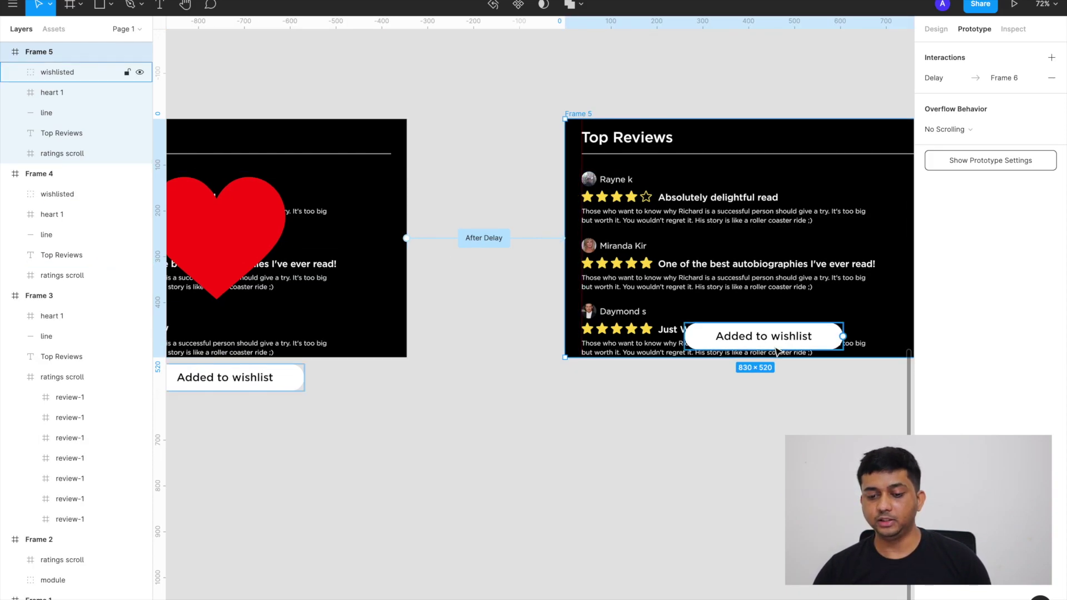
left_click(483, 237)
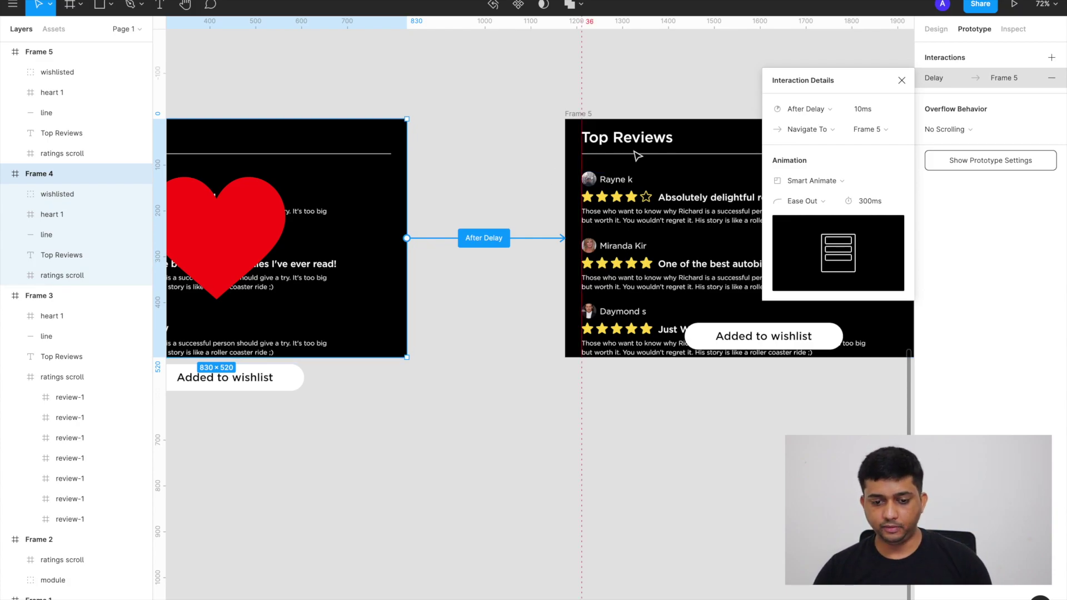
scroll(638, 152, "right", 2)
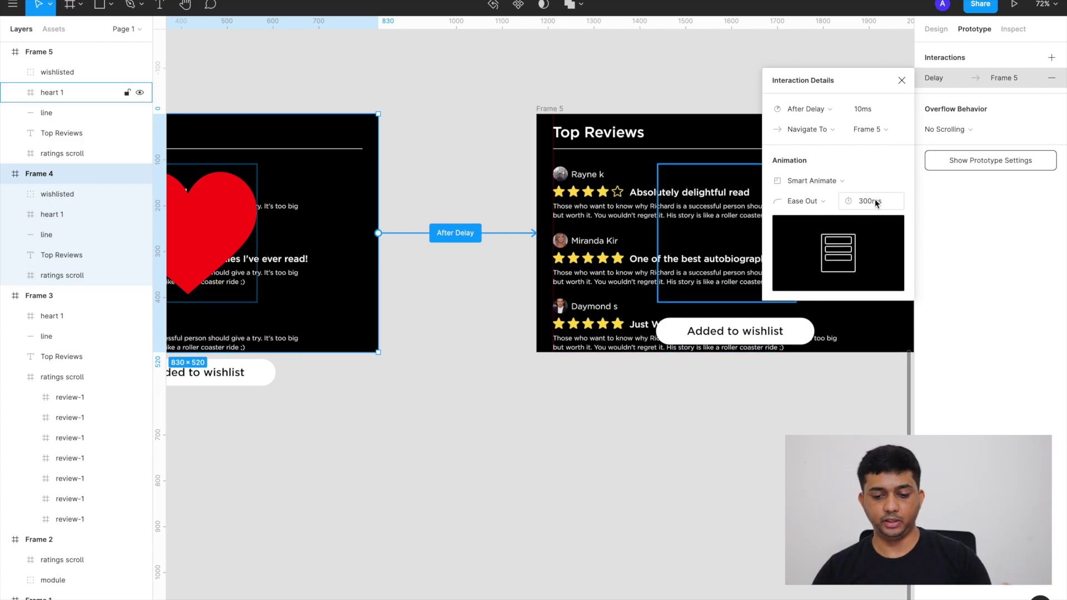
- Select the hidden heart in Frame 5 and inspect its design properties, including layer opacity
scroll(648, 293, "right", 3)
left_click(674, 219)
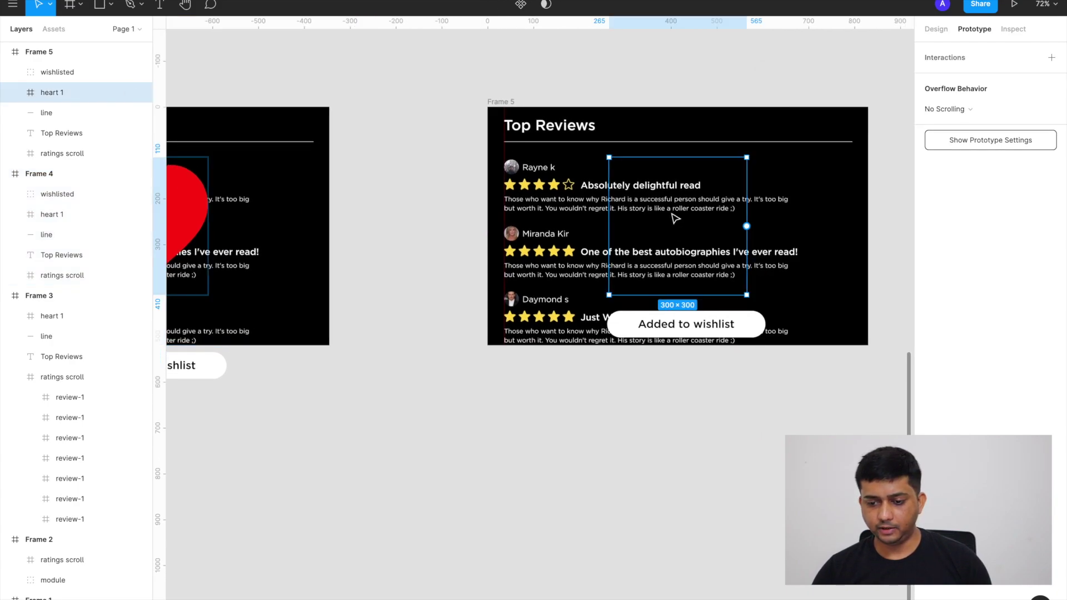
left_click(936, 29)
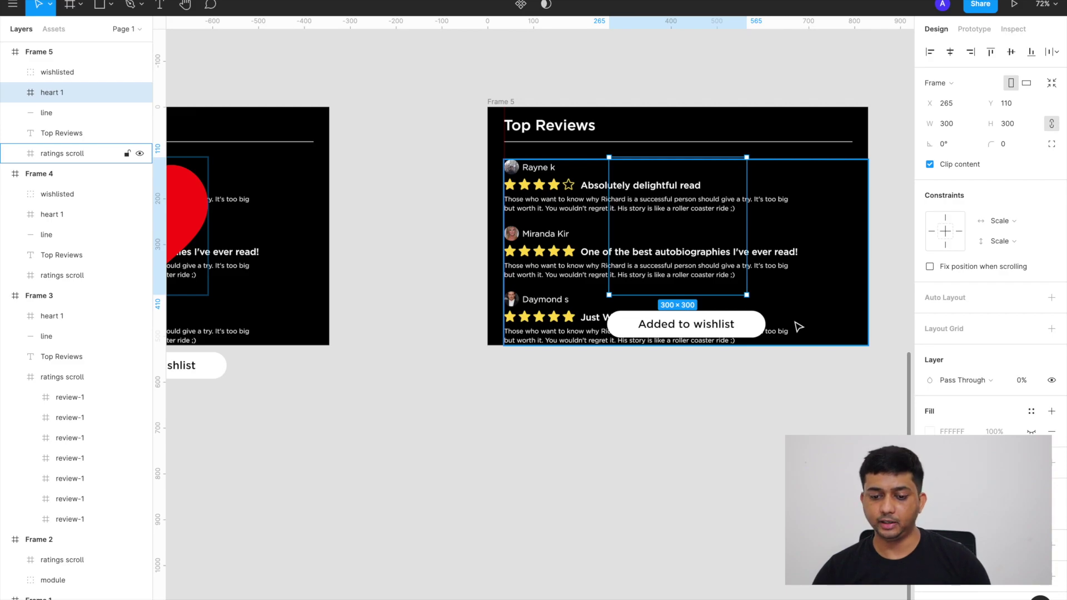
- Inspect Frame 6 and review the After Delay interaction from Frame 5 to Frame 6, including its delay and Smart Animate settings
scroll(799, 328, "right", 6)
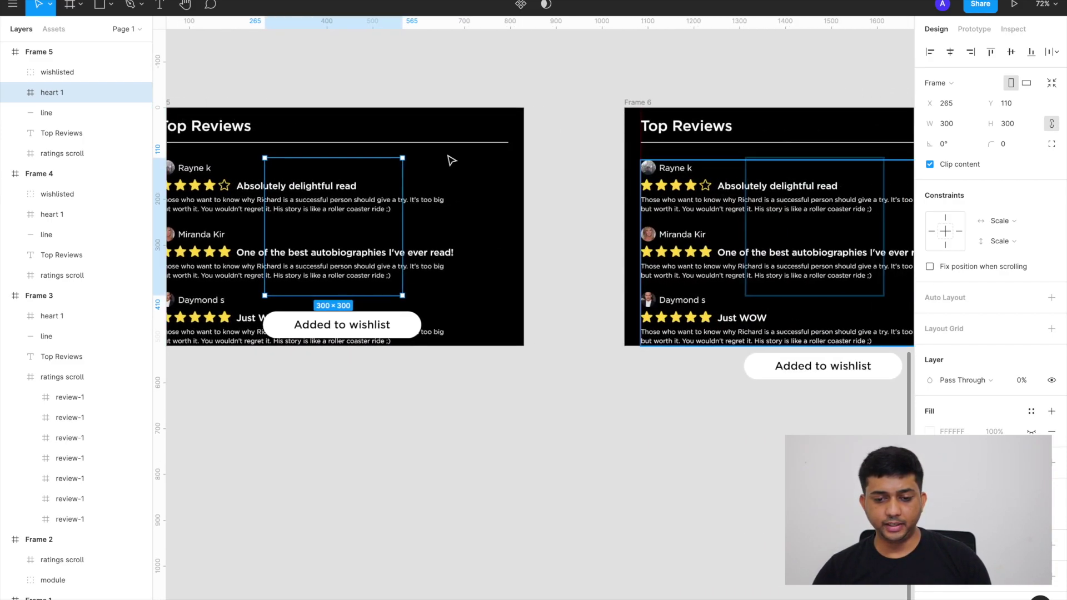
left_click(636, 103)
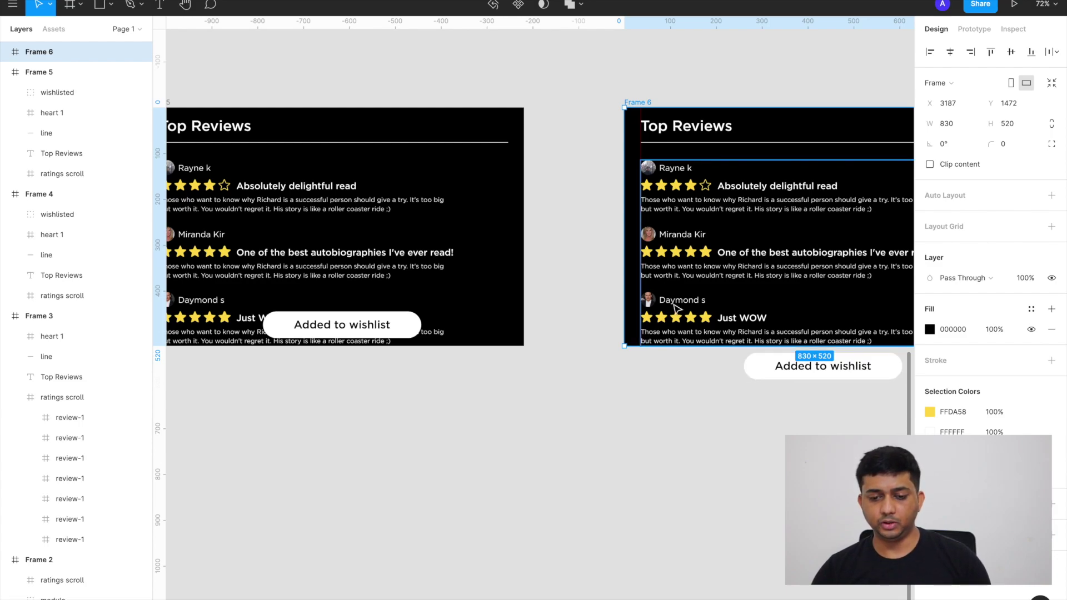
scroll(469, 221, "left", 2)
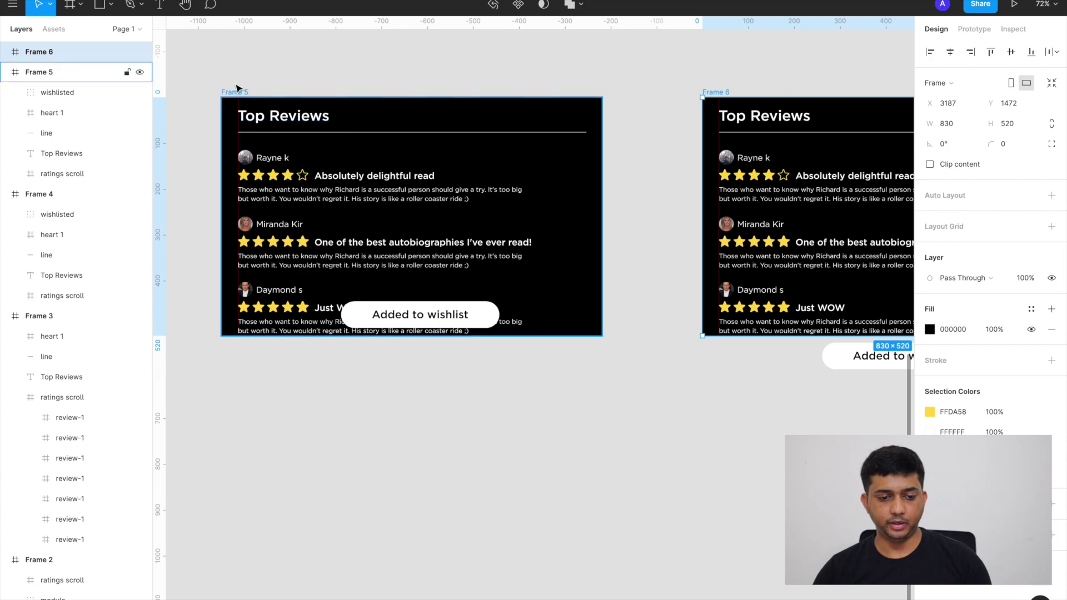
left_click(234, 92)
left_click(973, 30)
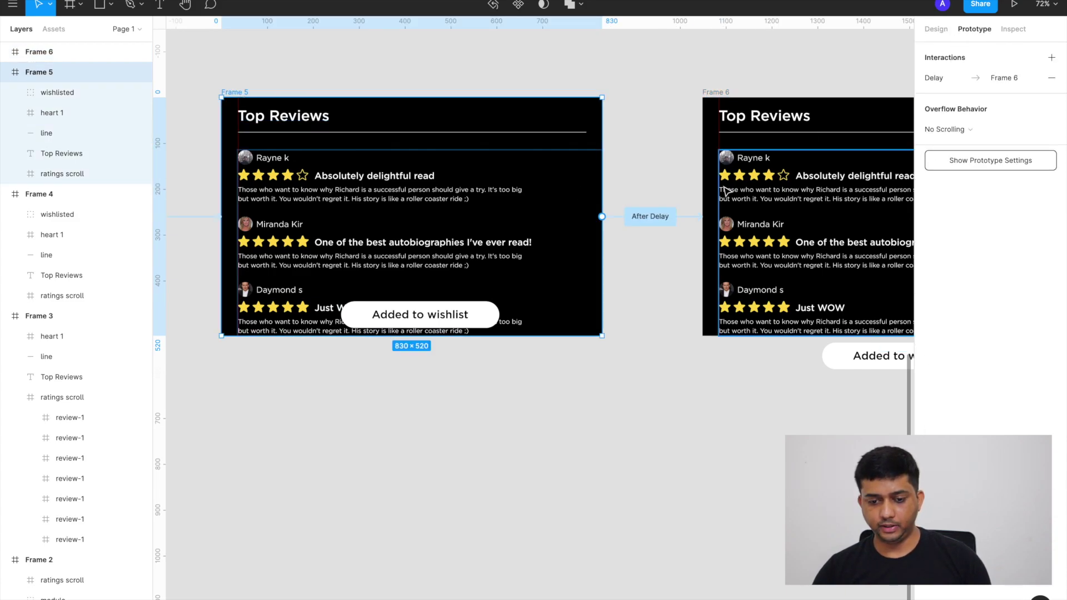
left_click(659, 220)
scroll(567, 262, "right", 2)
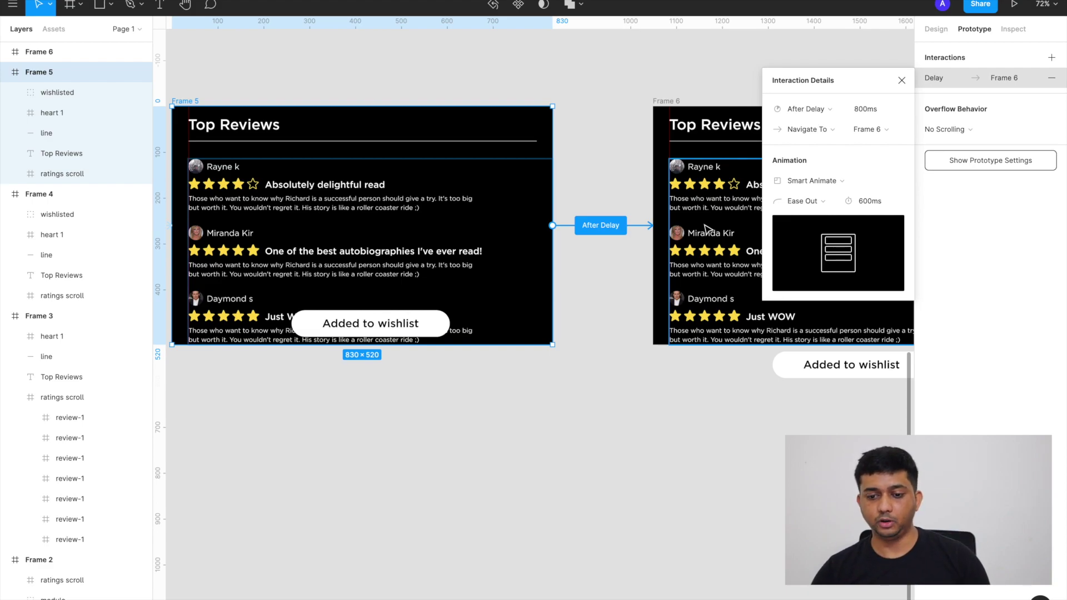
scroll(557, 300, "right", 2)
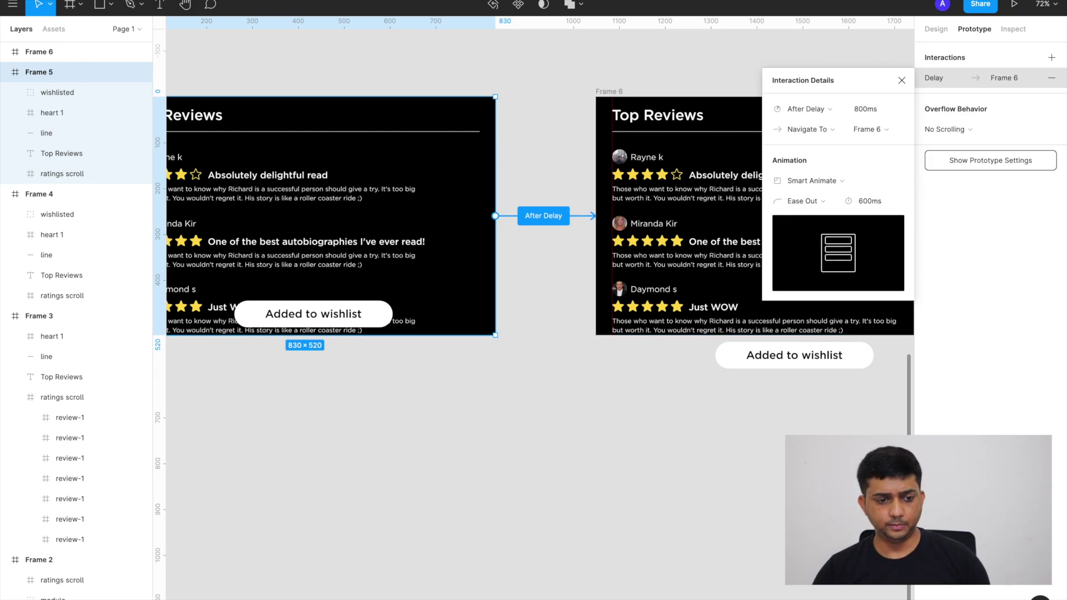
- Preview the scrolling reviews and wishlist animation, return to the design file, and close Frame 5's interaction details
left_click(1015, 4)
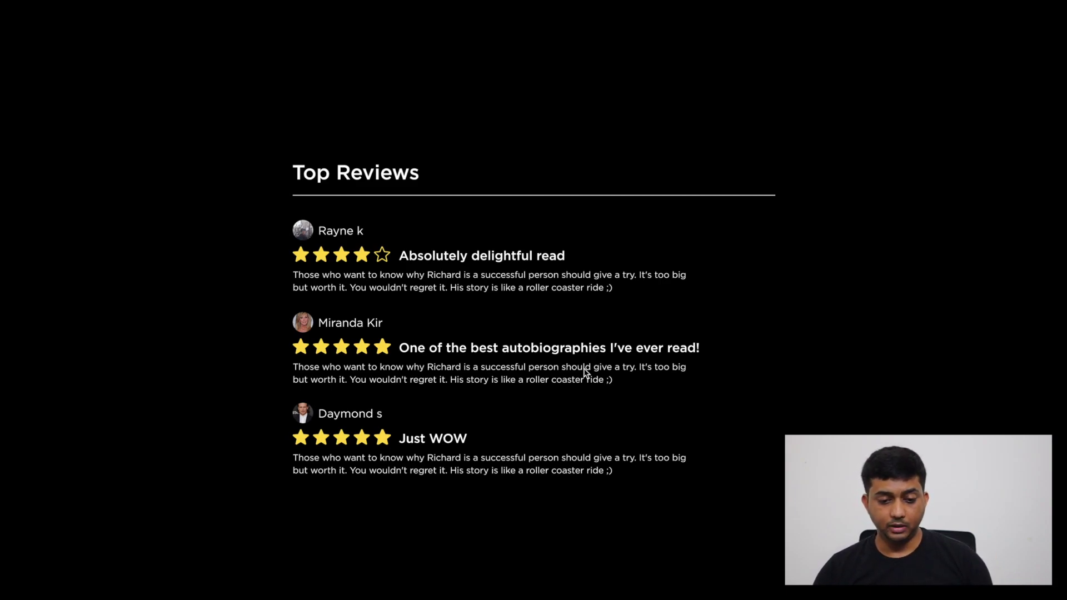
scroll(585, 373, "down", 7)
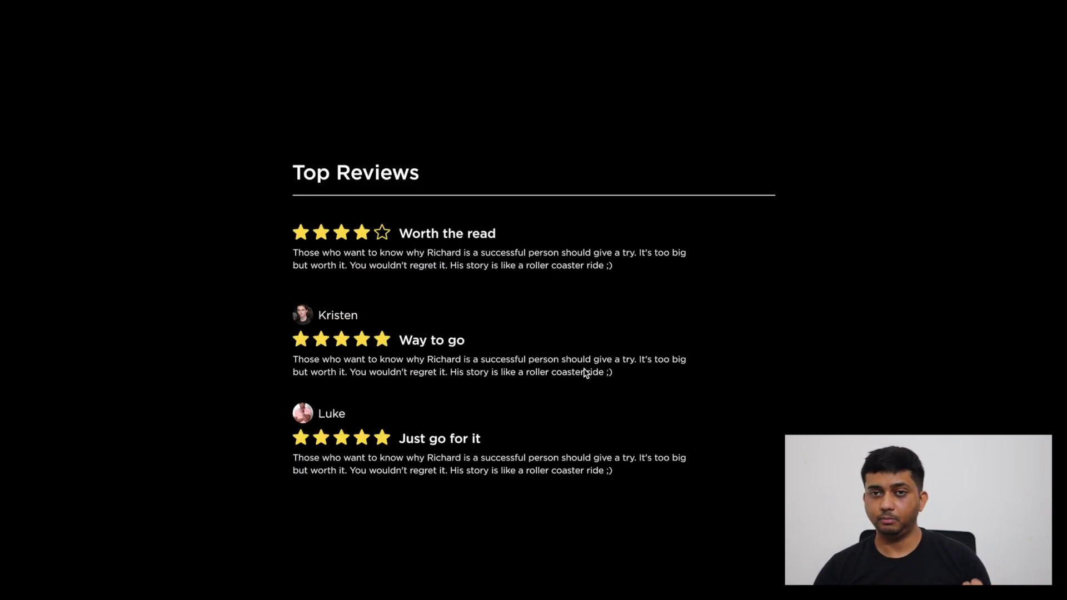
double_click(614, 407)
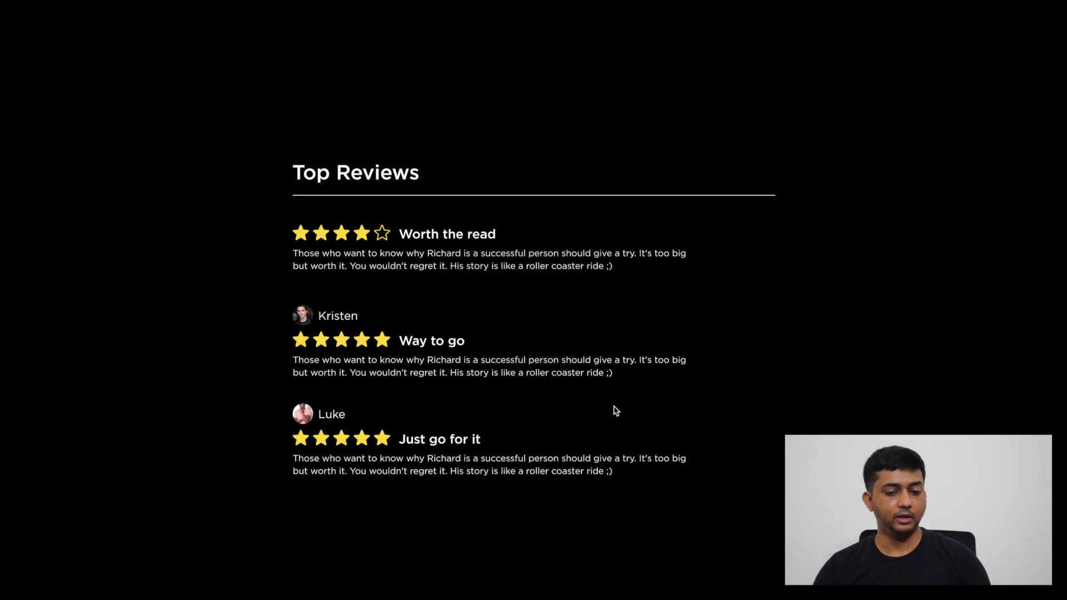
mouse_move(322, 5)
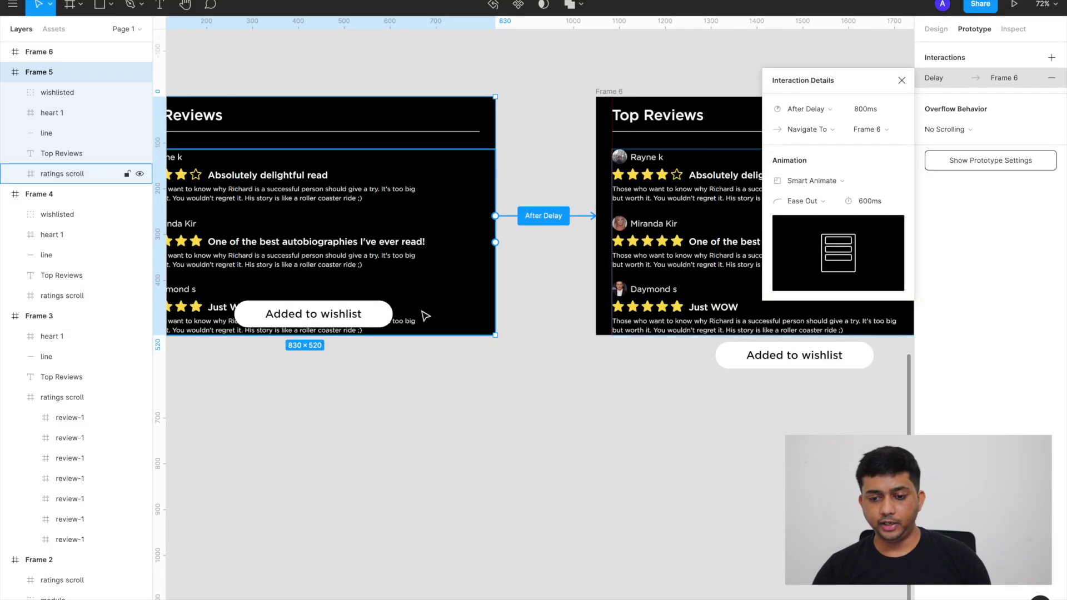
scroll(493, 361, "down", 2)
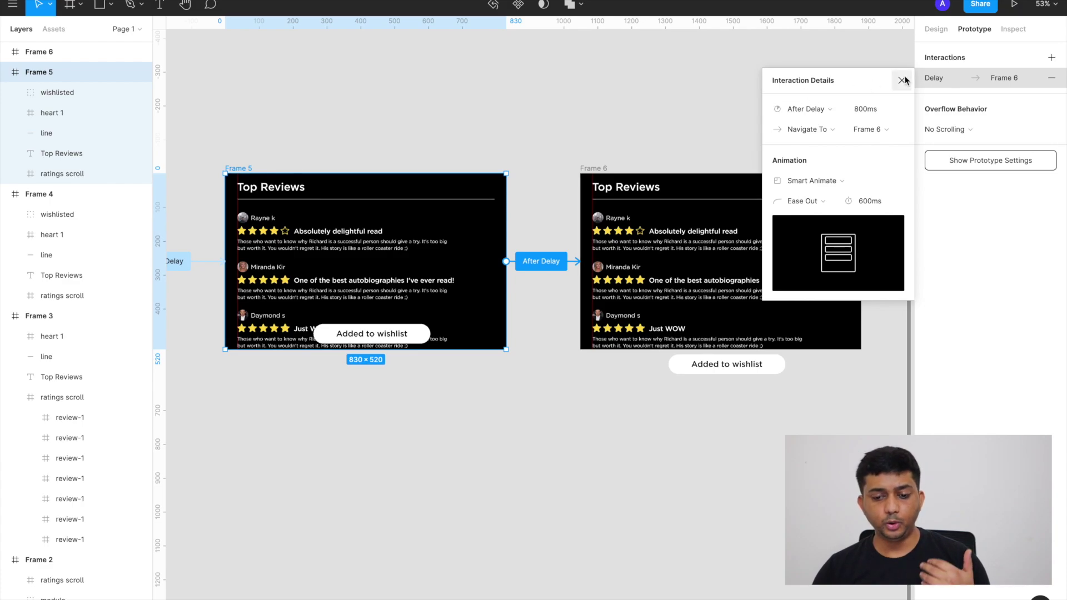
left_click(902, 80)
scroll(682, 222, "left", 3)
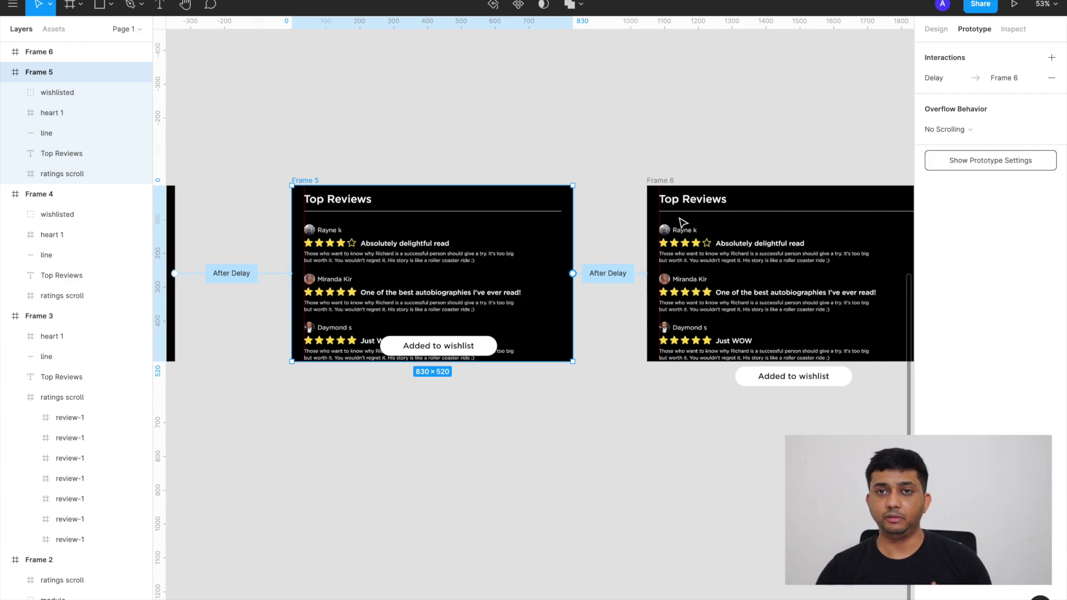
scroll(683, 223, "up", 1)
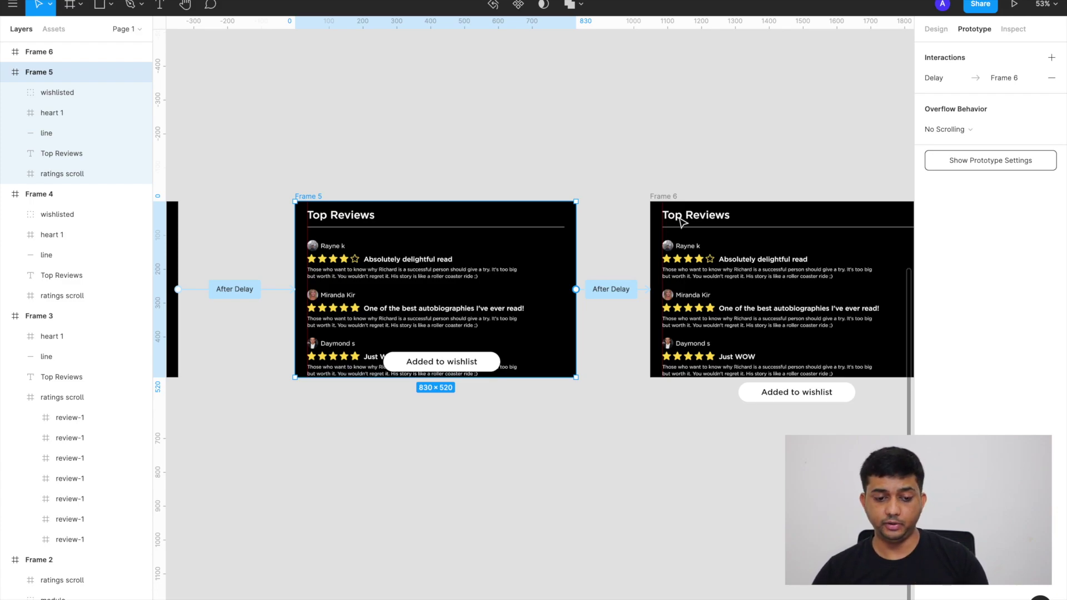
- Change the solid fill of Frames 1 through 6 to bright green for use as a green screen
scroll(682, 222, "left", 15)
scroll(681, 223, "left", 3)
scroll(683, 223, "down", 4)
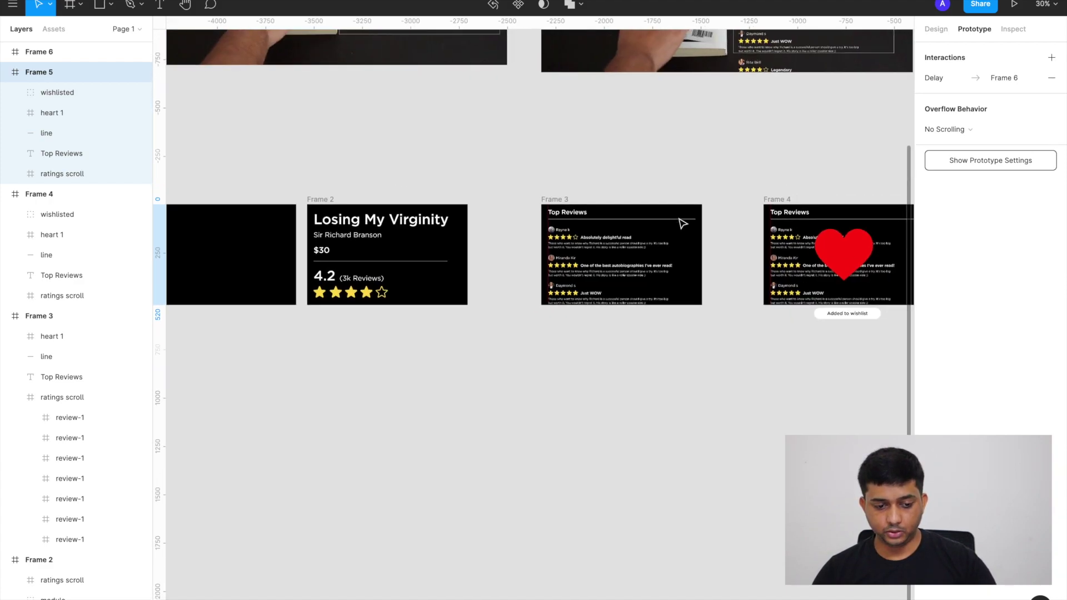
scroll(683, 224, "left", 3)
left_click(304, 198)
left_click(482, 198, "shift")
scroll(544, 194, "right", 3)
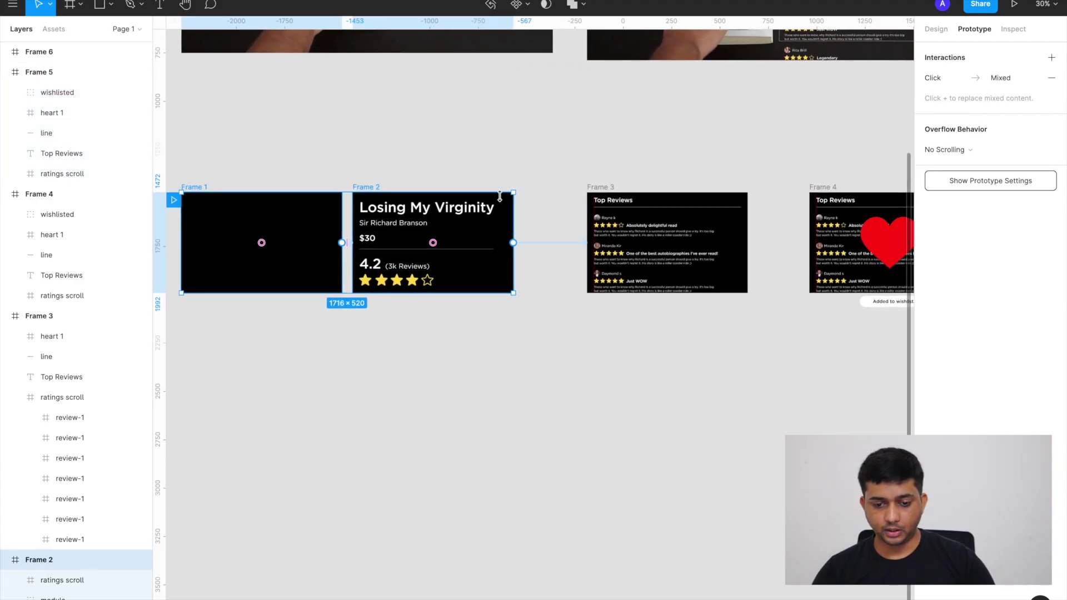
left_click(597, 190, "shift")
scroll(612, 190, "right", 4)
left_click(637, 189, "shift")
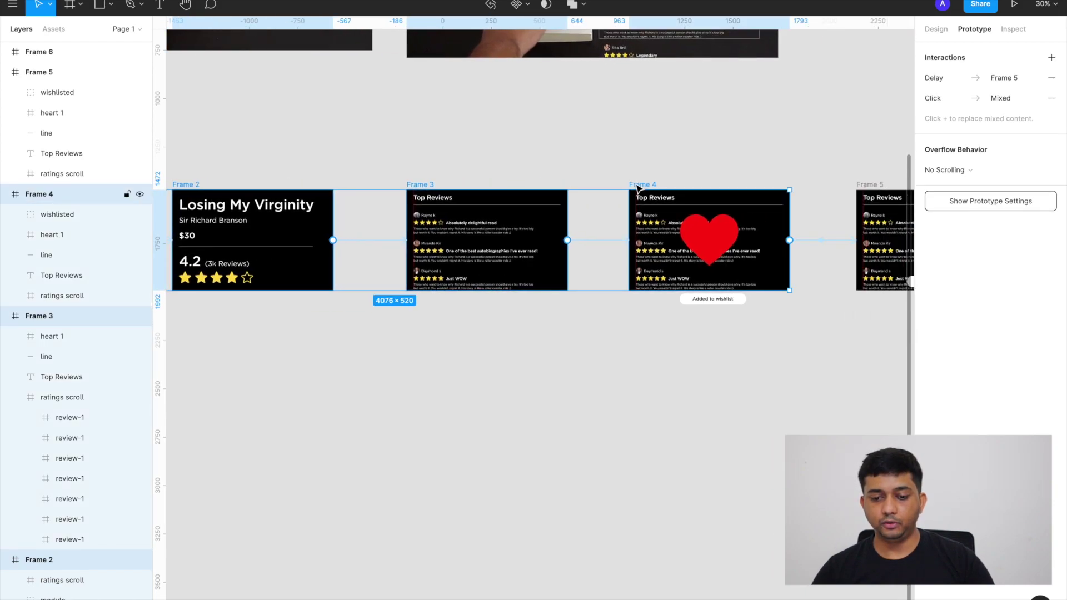
scroll(638, 189, "right", 5)
left_click(440, 178, "shift")
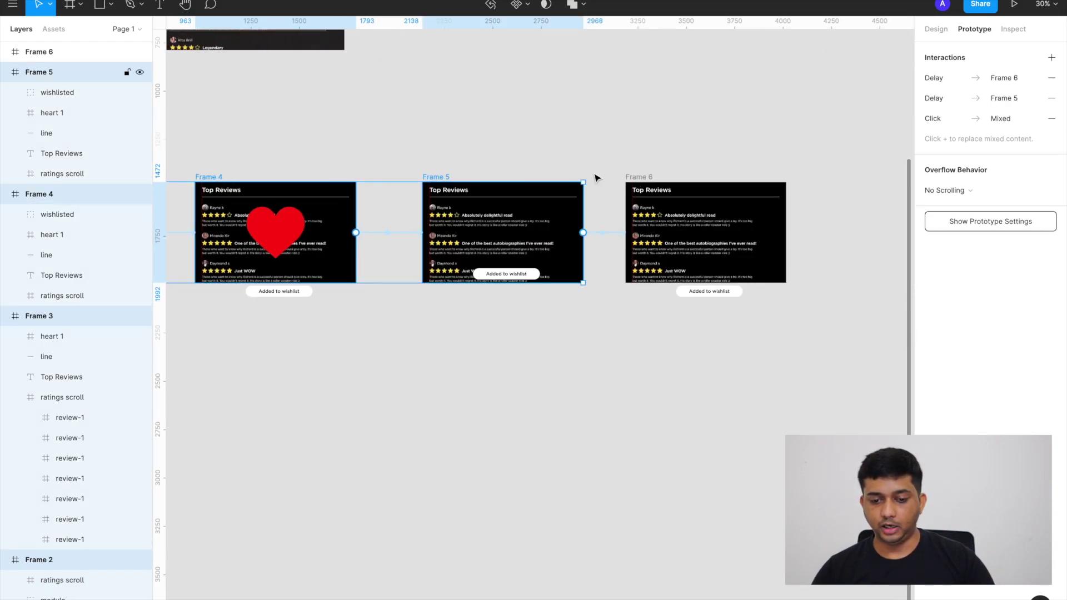
left_click(639, 179, "shift")
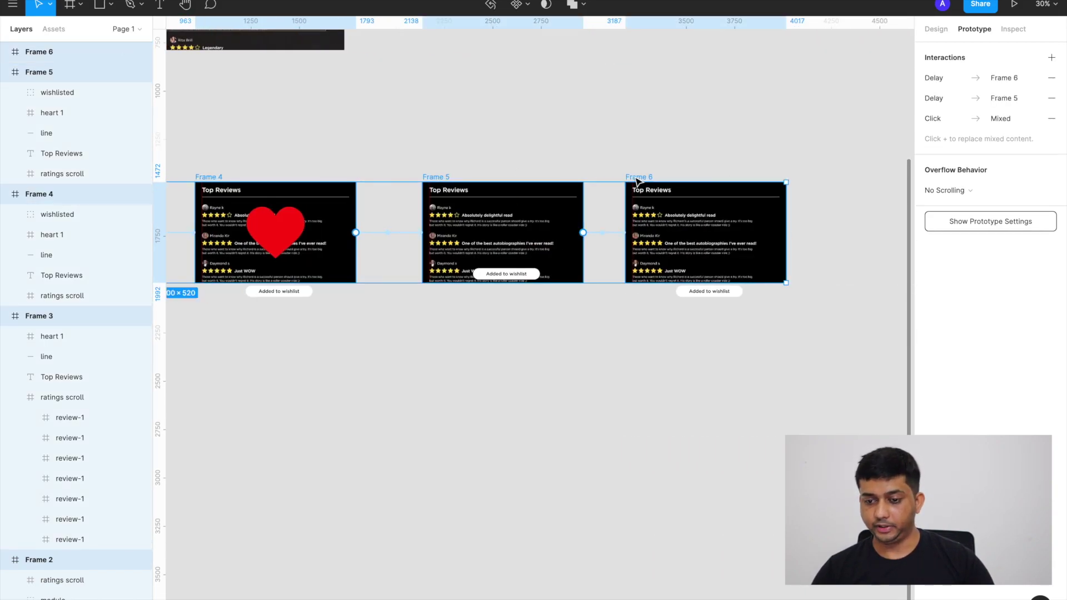
left_click(931, 28)
left_click(930, 298)
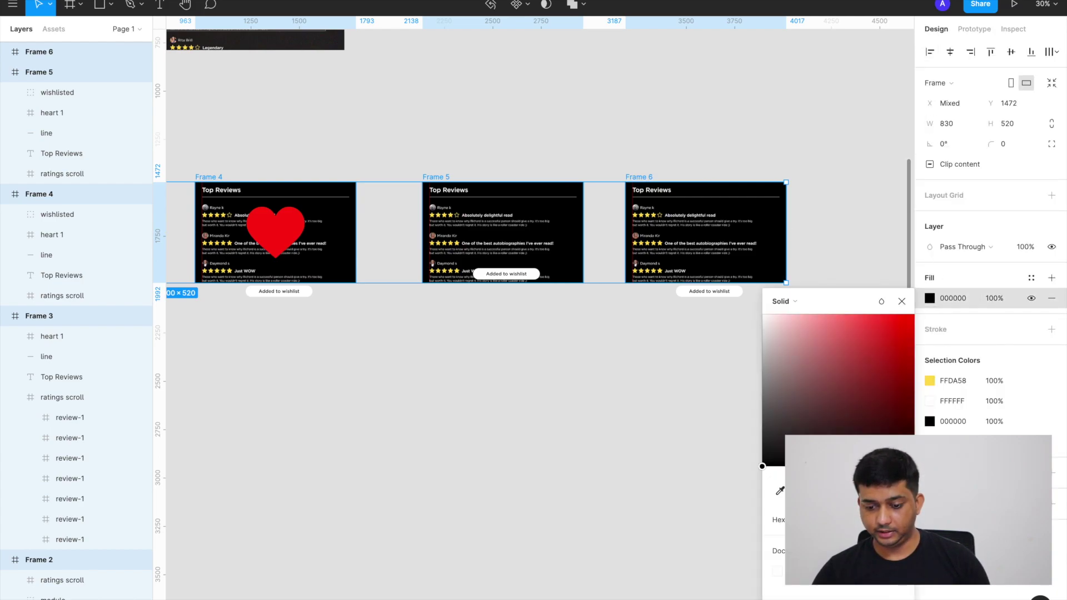
left_click_drag(795, 487, 831, 487)
left_click_drag(876, 356, 921, 335)
left_click(906, 341)
left_click(610, 400)
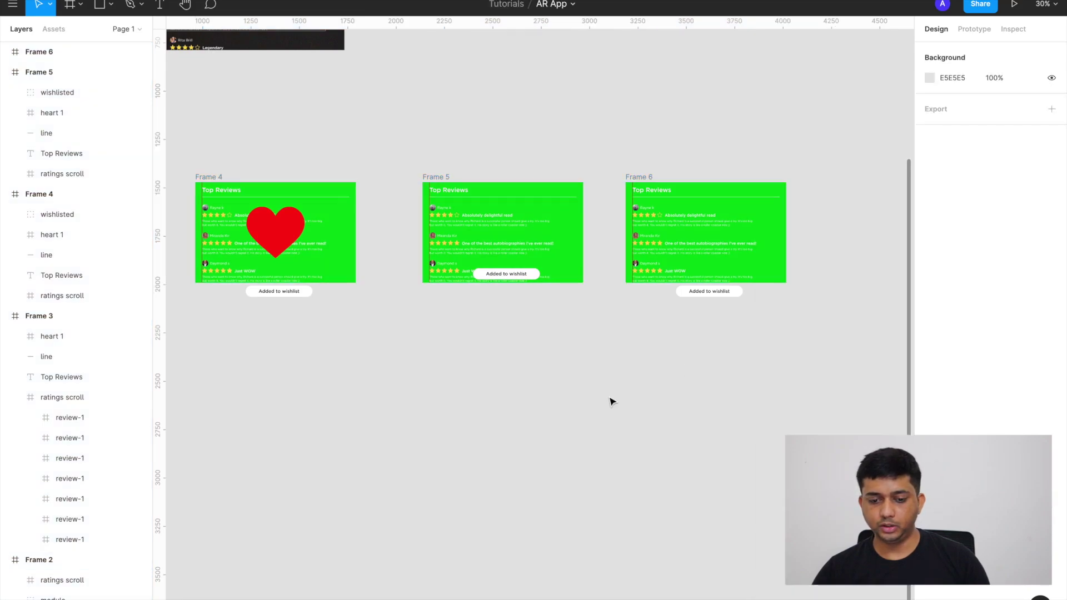
- Look over the green backgrounds of the frames and run the prototype preview from Frame 1
scroll(686, 377, "left", 10)
scroll(398, 340, "up", 5)
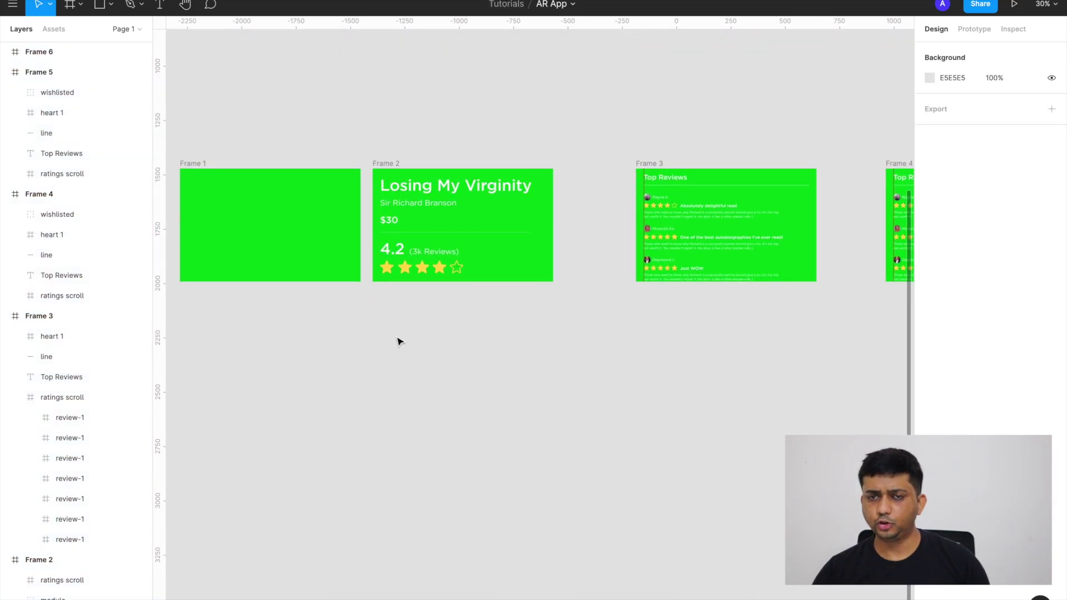
scroll(398, 341, "up", 1)
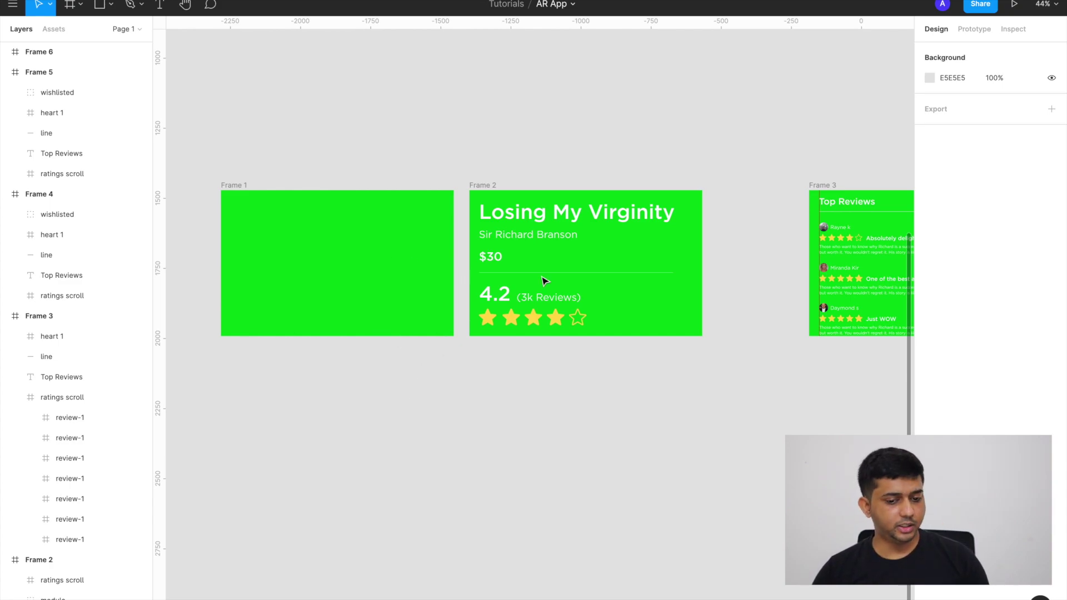
scroll(571, 278, "up", 2)
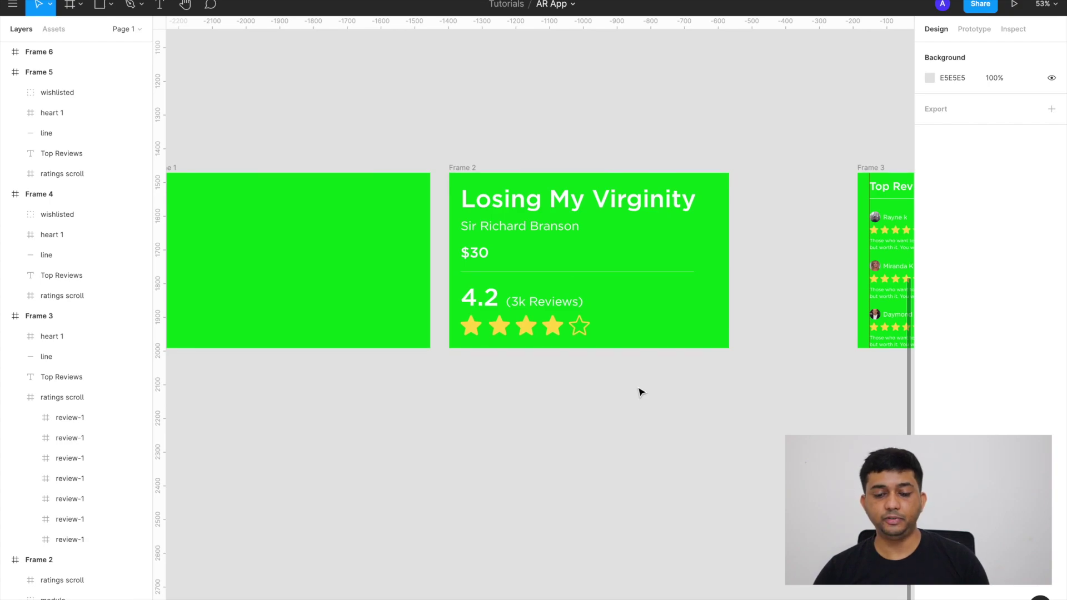
scroll(639, 391, "right", 4)
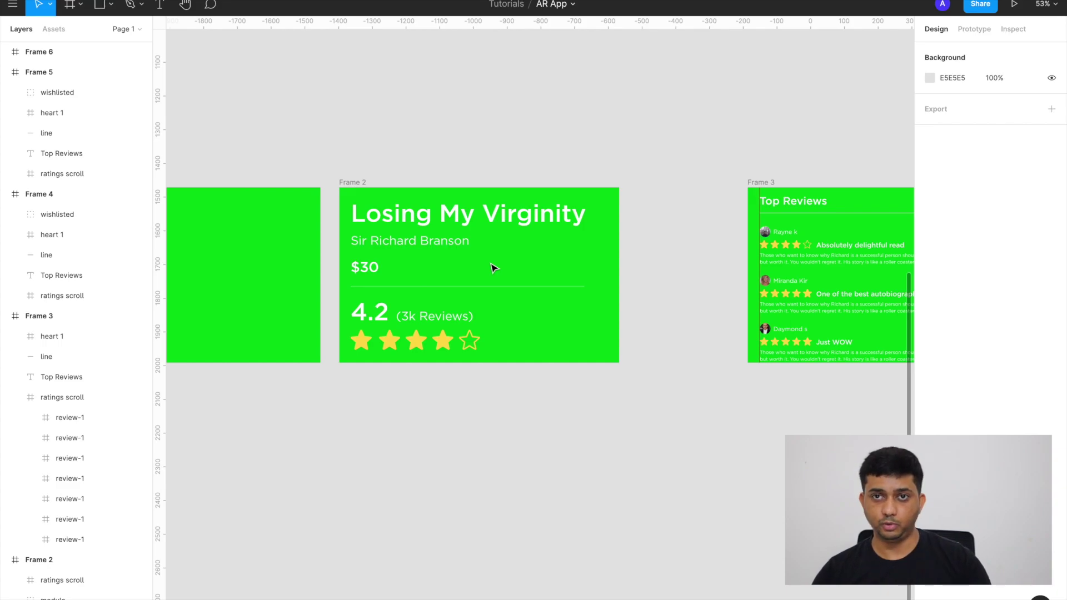
scroll(521, 264, "left", 2)
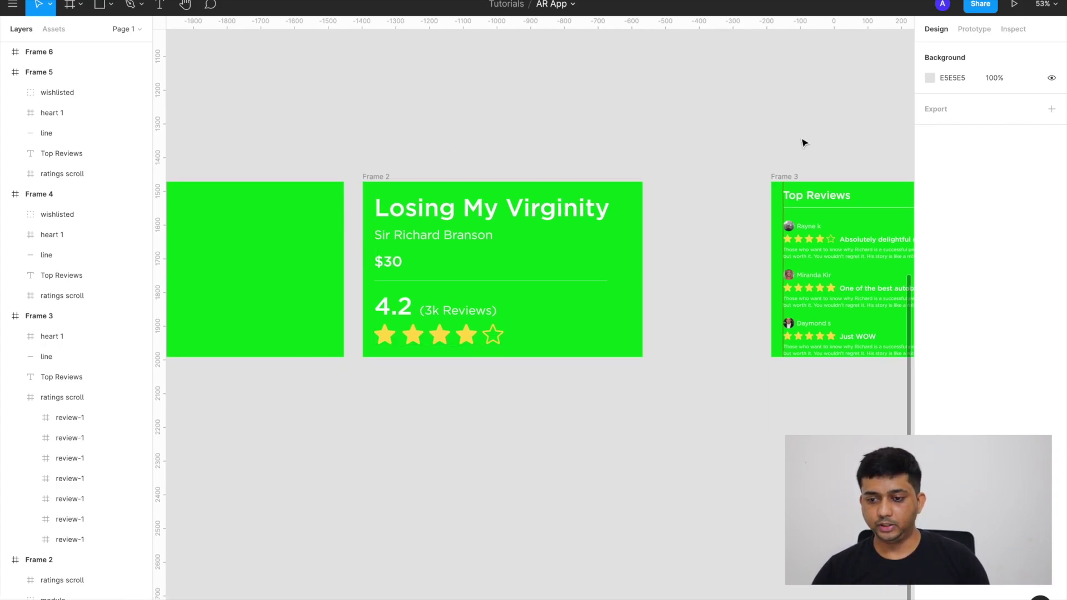
left_click(1014, 4)
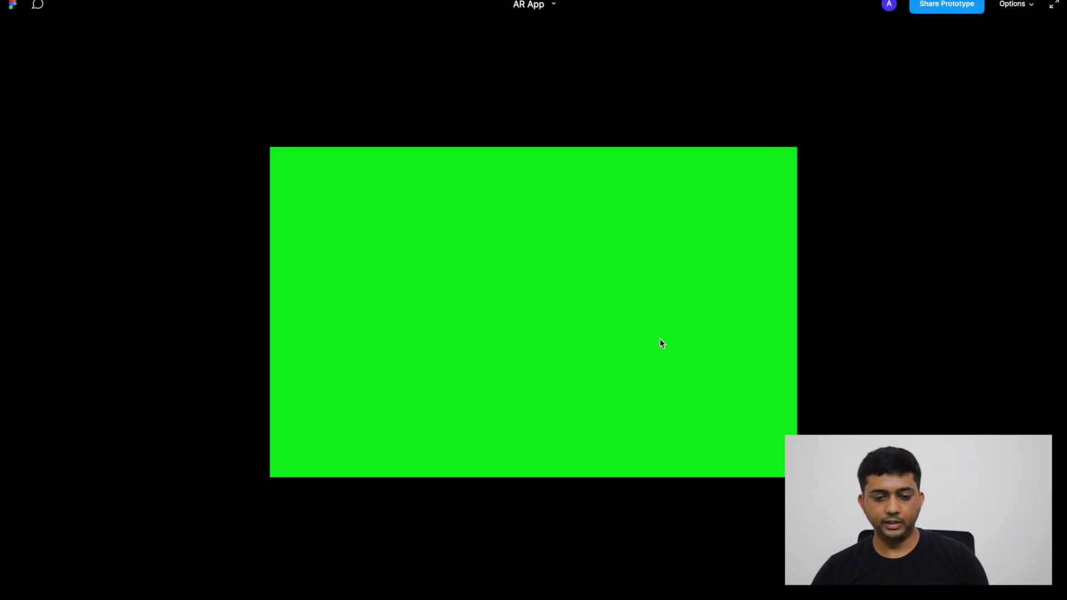
left_click(688, 392)
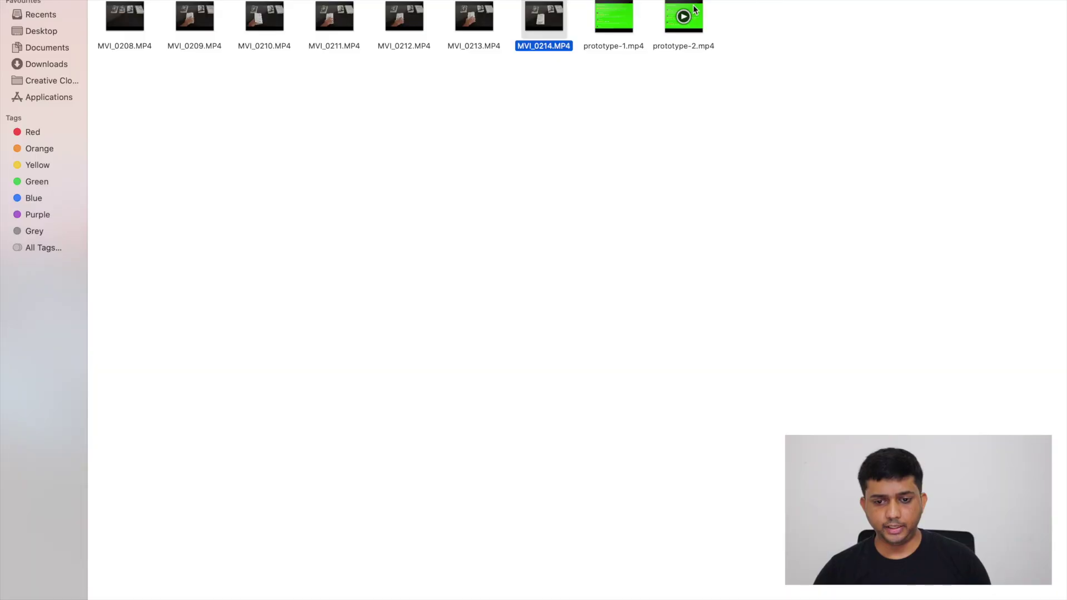
- Open the prototype-2.mp4 recording in QuickTime Player and play it to check the green-screen prototype
double_click(691, 13)
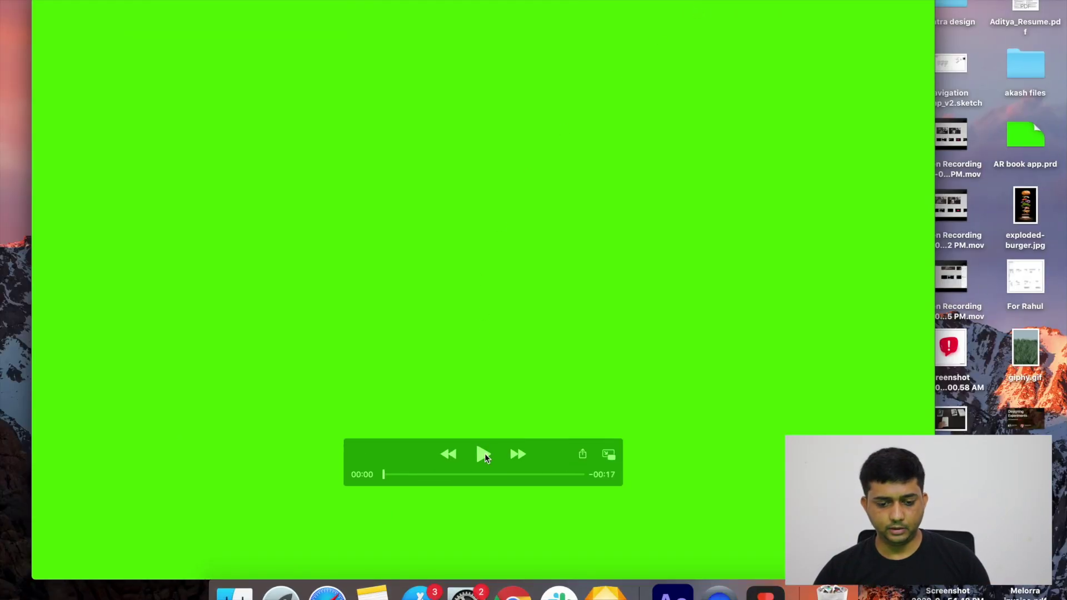
left_click(484, 456)
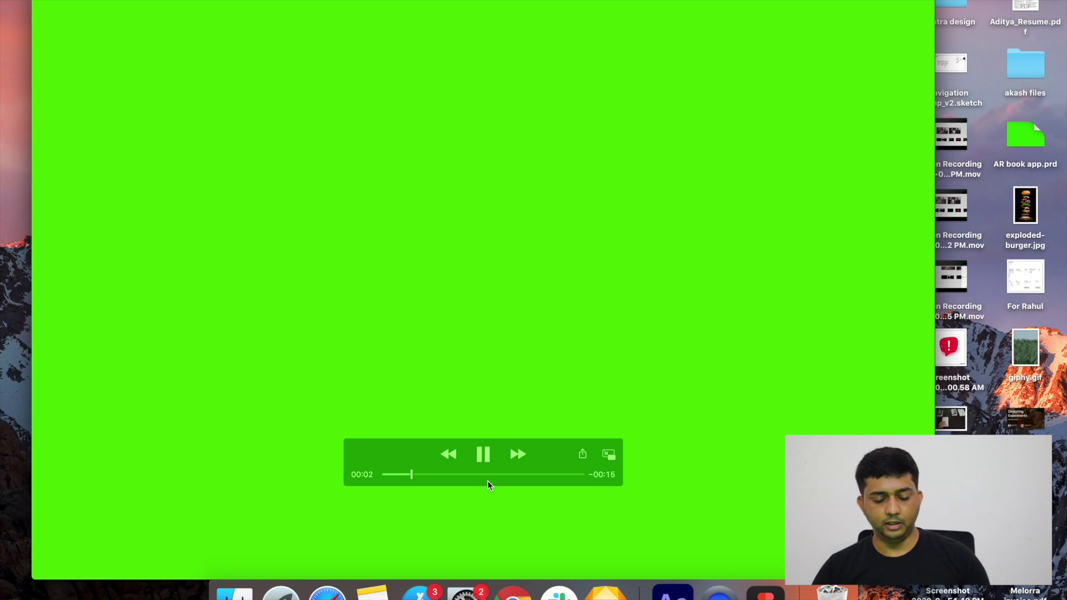
left_click_drag(529, 465, 835, 552)
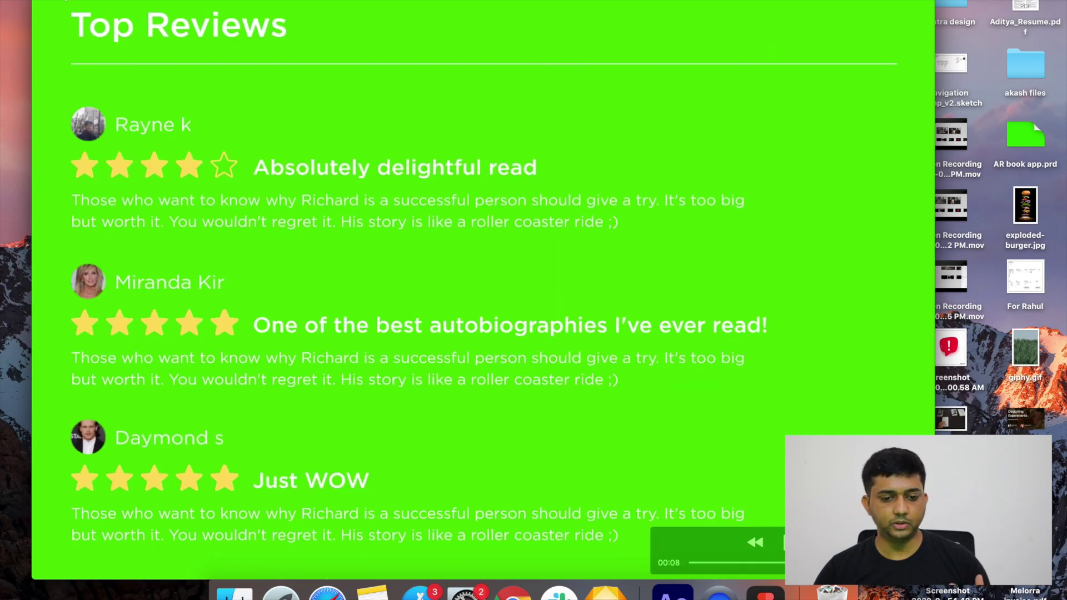
key("ctrl+super+f")
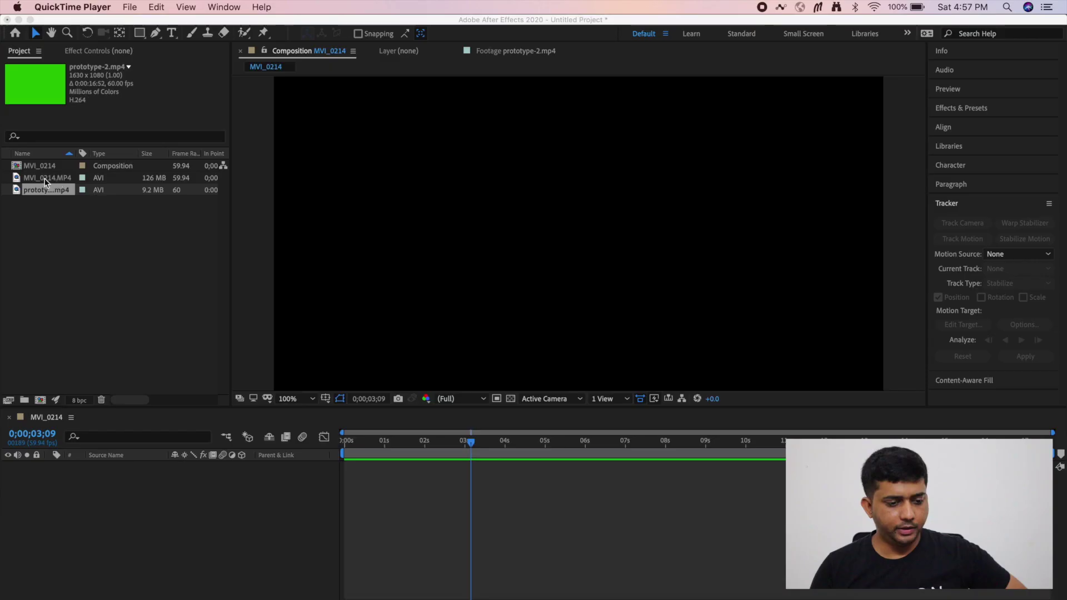
- In After Effects, add the MVI_0214.MP4 footage to the empty timeline of the MVI_0214 composition
left_click(39, 175)
left_click(35, 178)
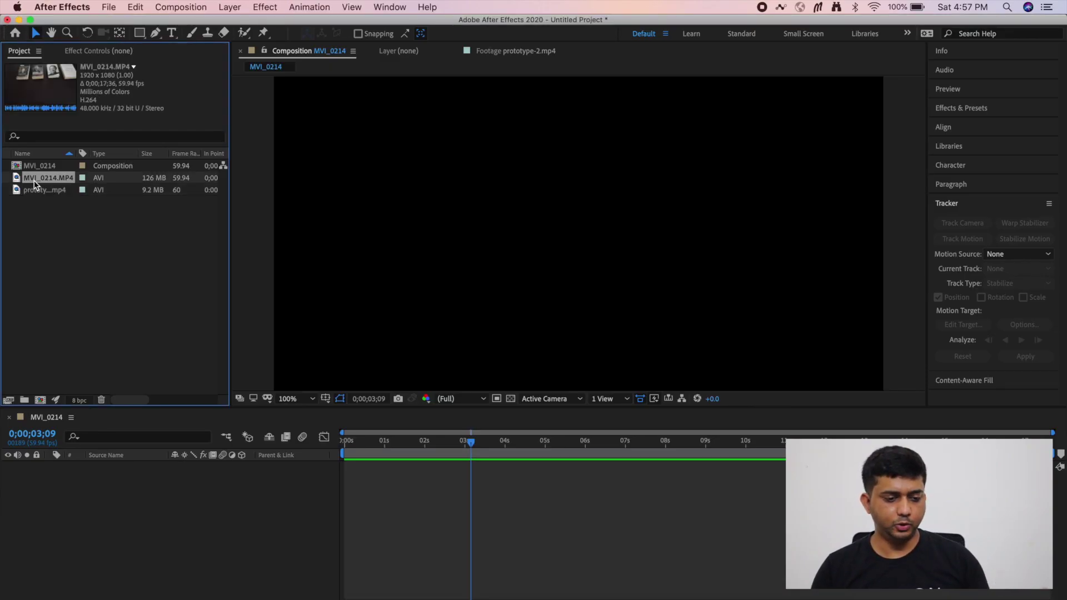
left_click_drag(39, 178, 59, 479)
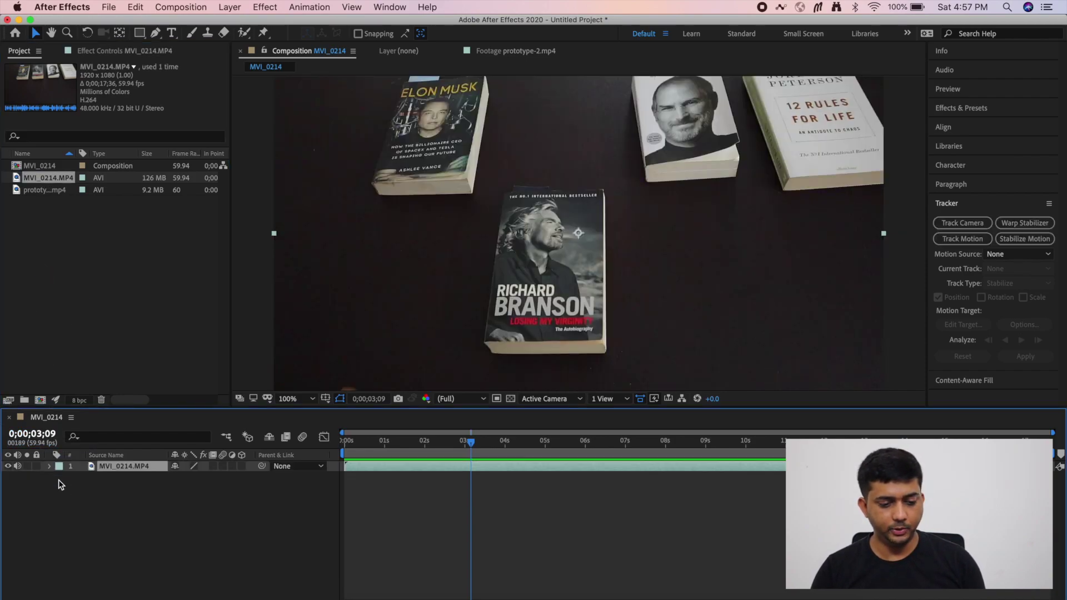
- Rename the MVI_0214.MP4 layer to "base video"
right_click(123, 467)
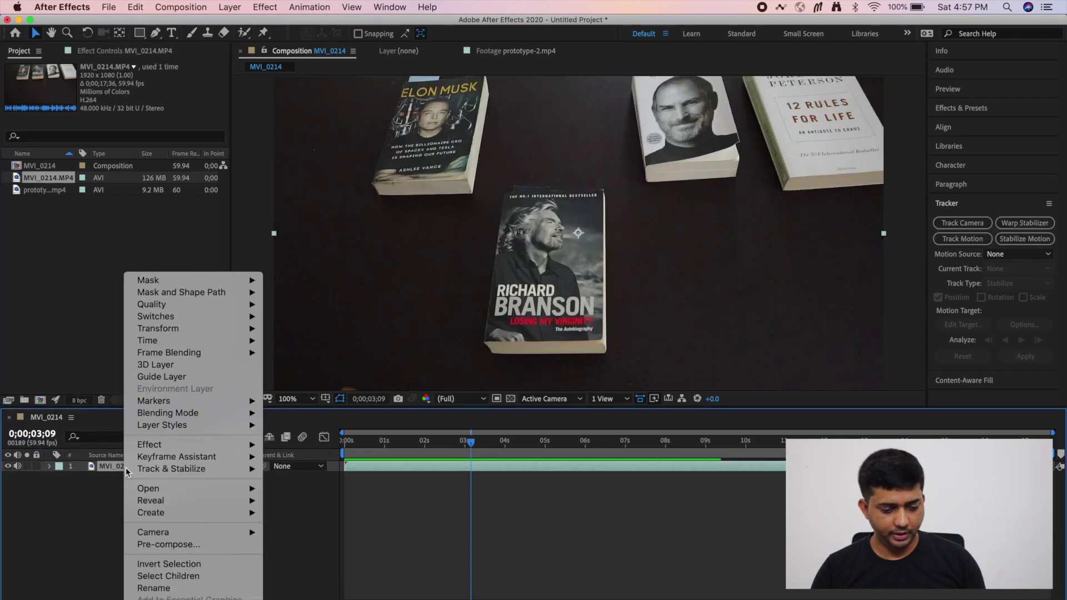
left_click(167, 588)
type("base vide")
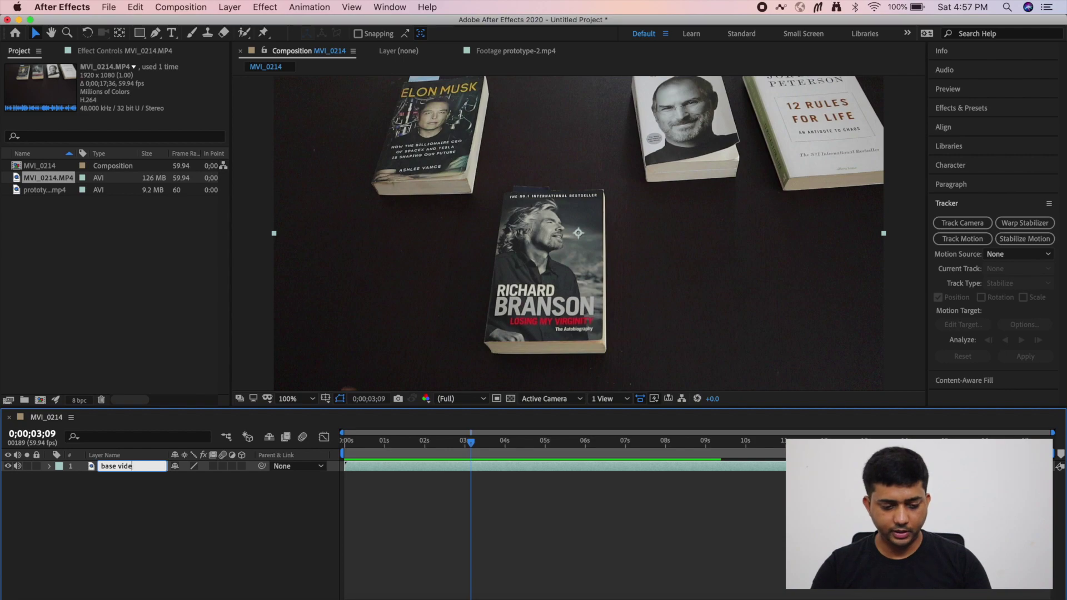
type("po")
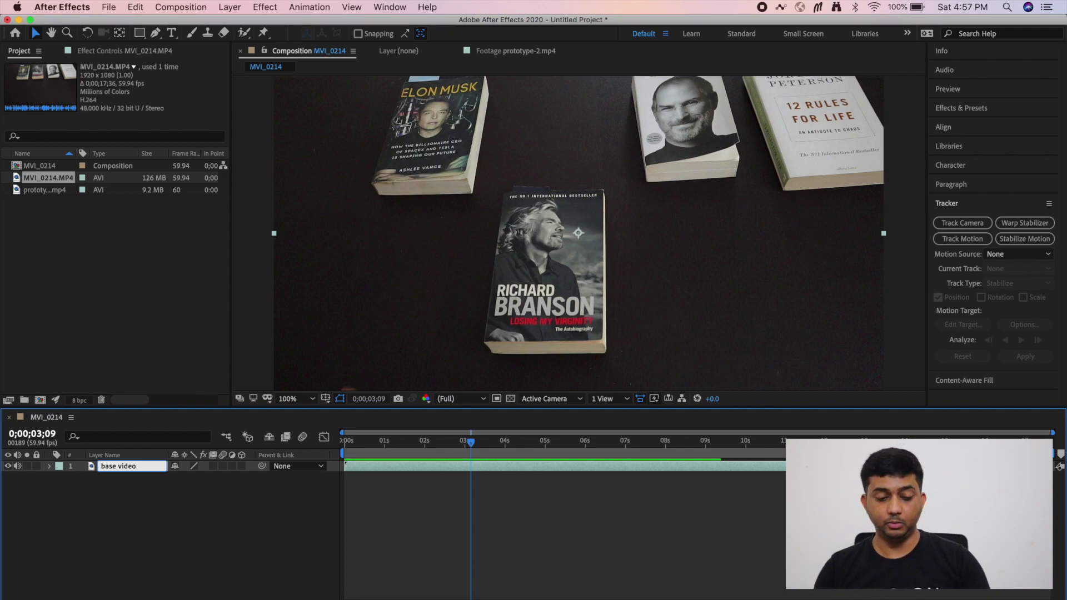
key("Return")
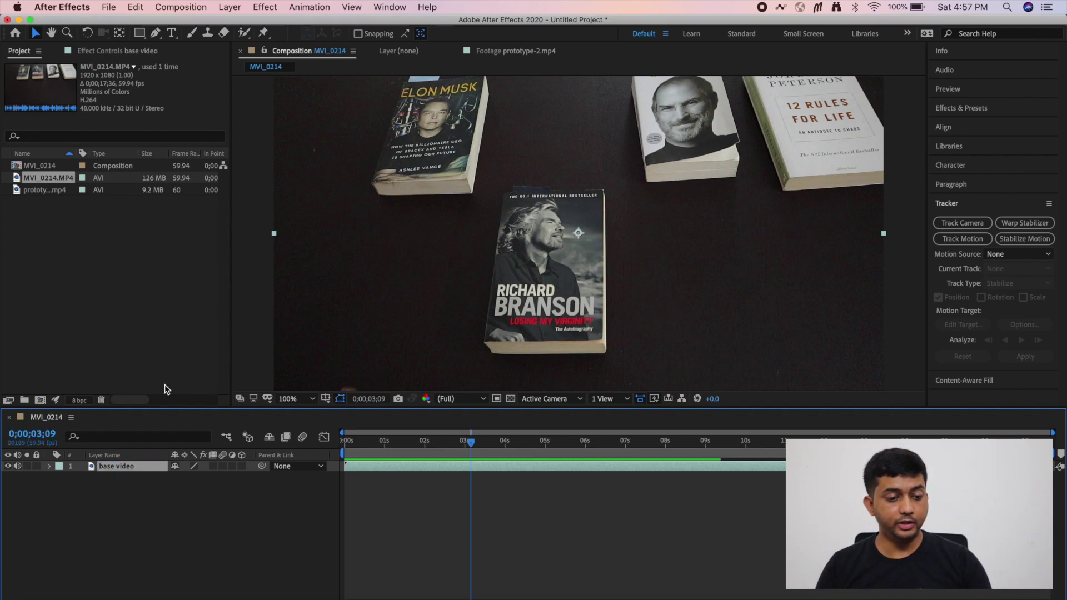
- Add the prototype-2.mp4 footage to the timeline above the base video layer and view the composition at 50%
left_click(55, 191)
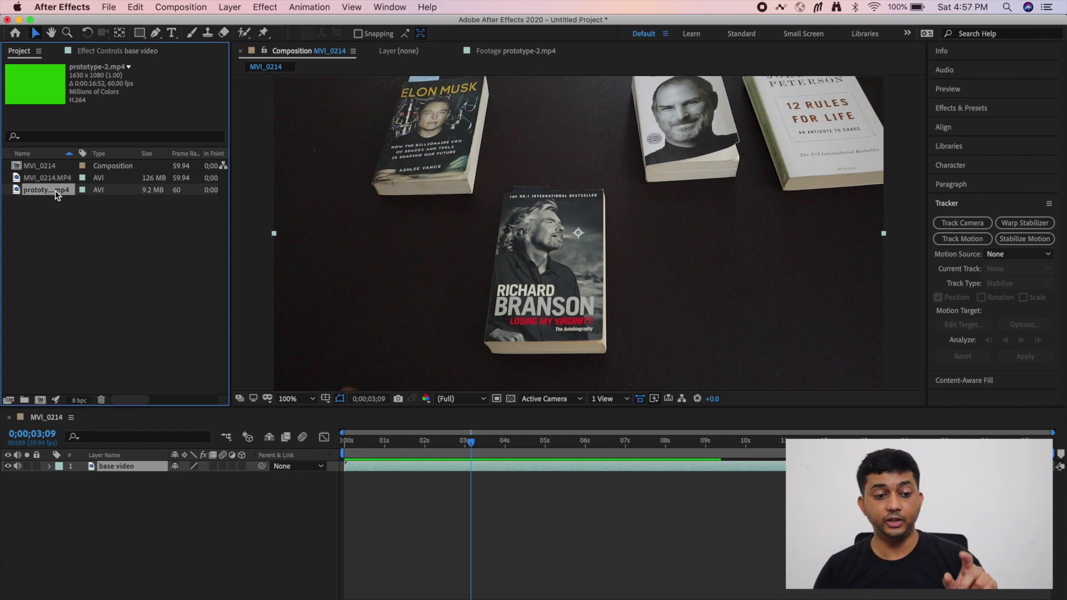
left_click_drag(56, 195, 91, 461)
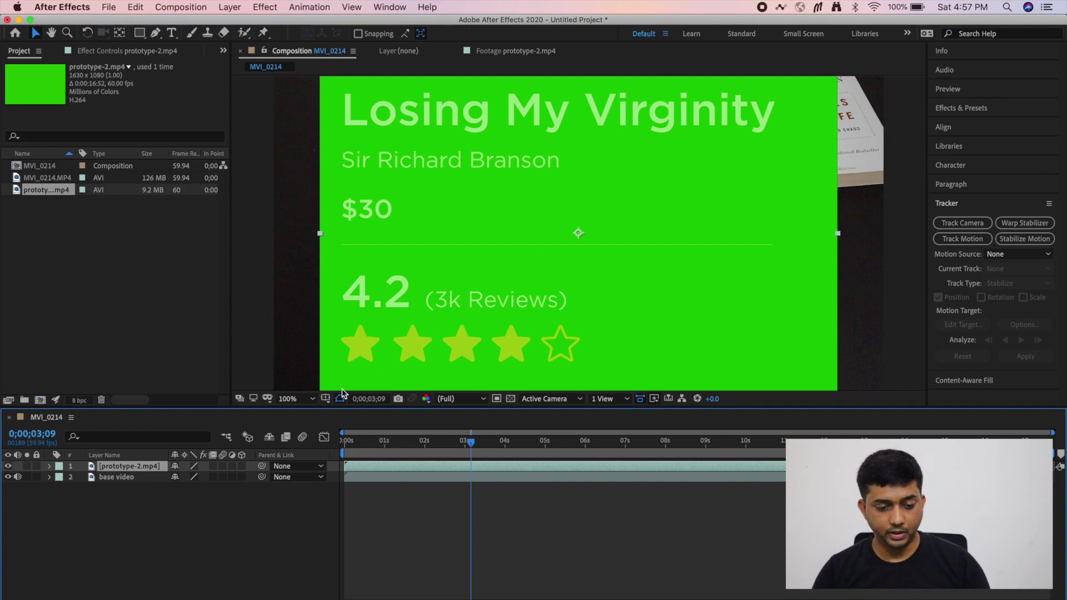
left_click(312, 399)
left_click(295, 288)
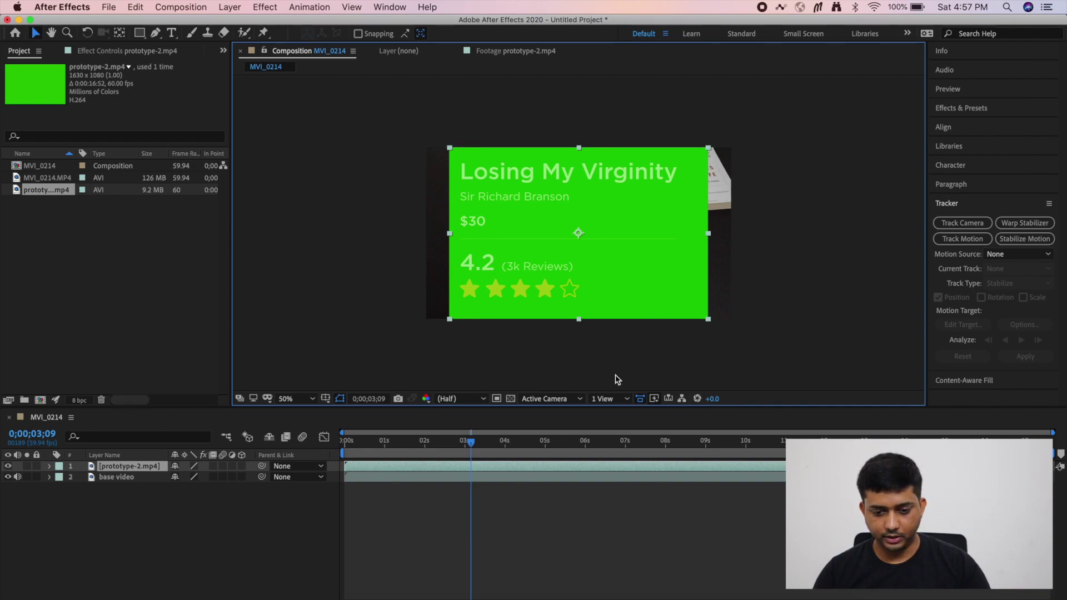
- Scale down the prototype-2.mp4 layer and place it just right of the Richard Branson book, then fit the composition in the viewer
left_click_drag(708, 319, 654, 283)
left_click_drag(614, 255, 707, 275)
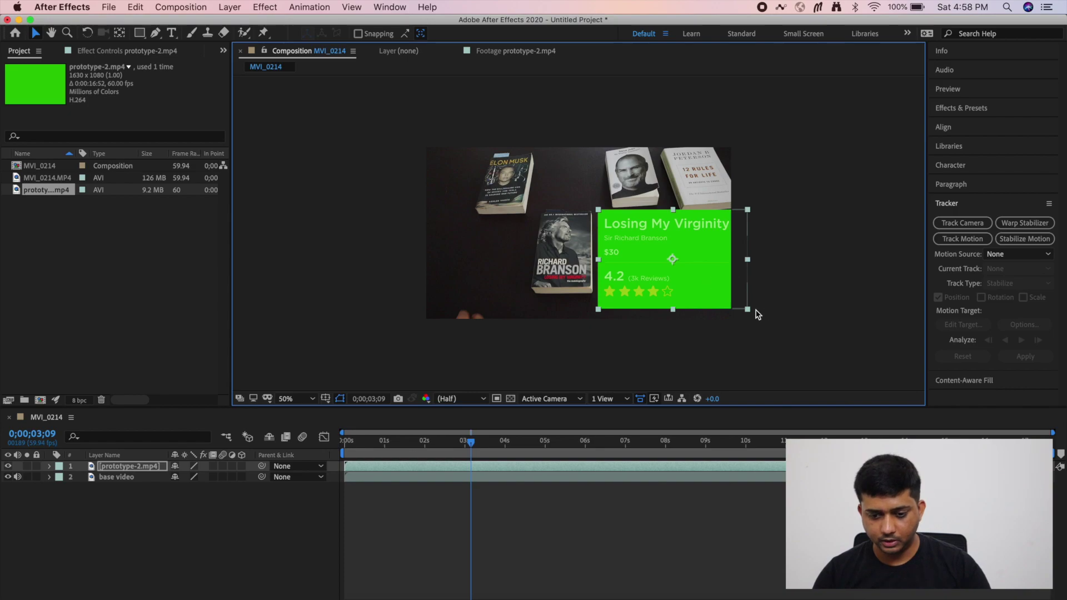
left_click(746, 313)
left_click(709, 294)
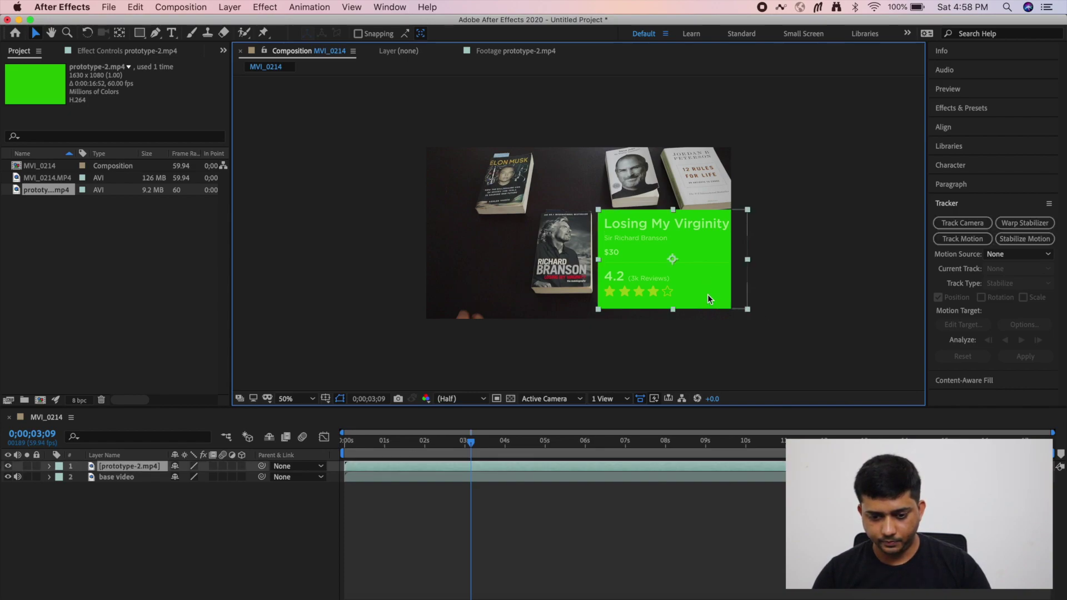
left_click(748, 309)
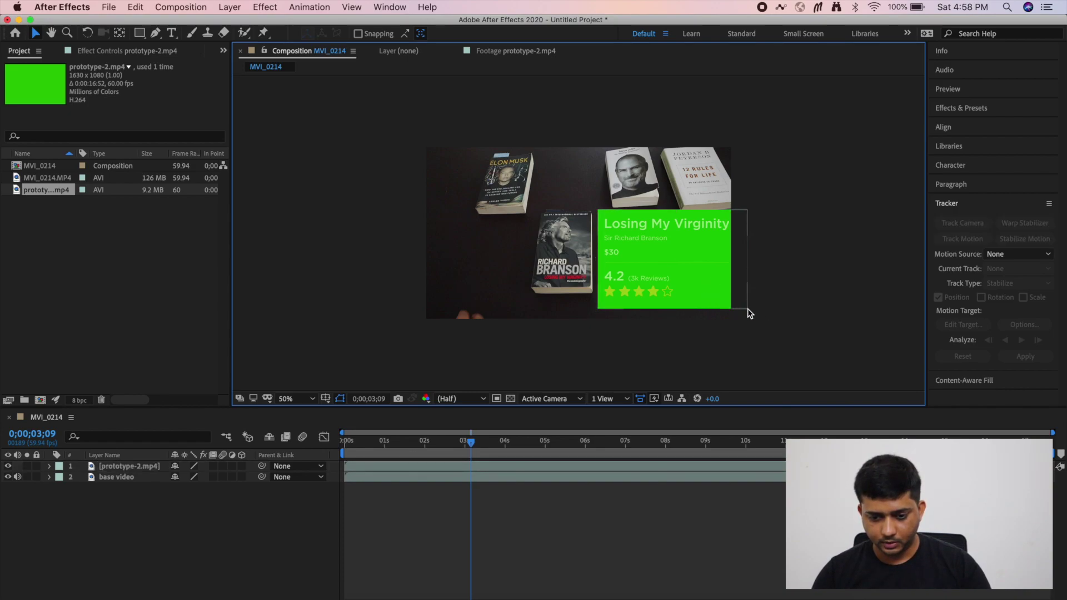
left_click(708, 293)
left_click_drag(749, 312, 730, 304)
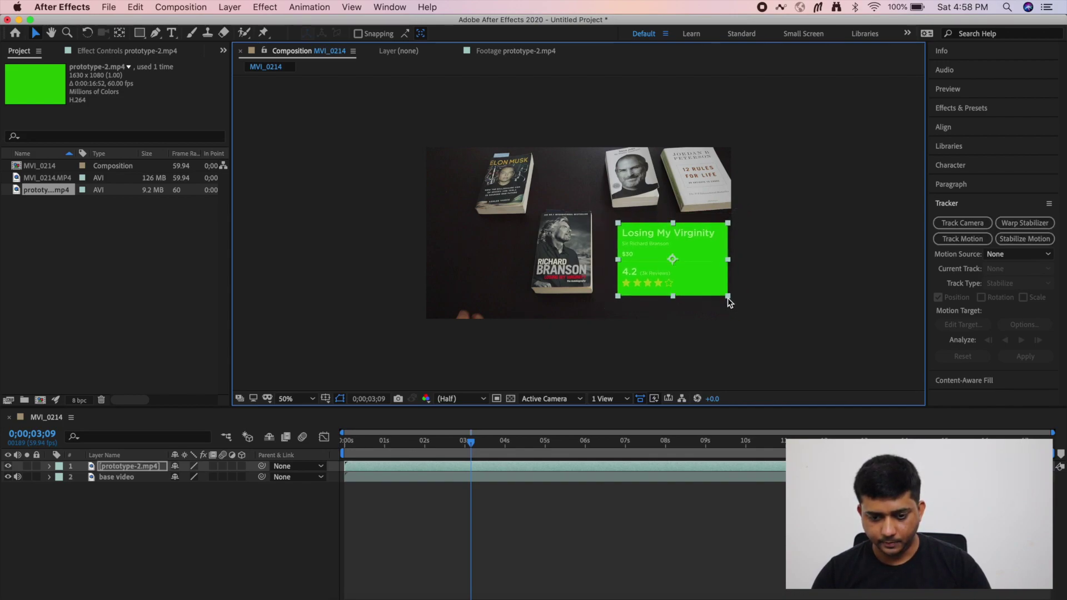
left_click_drag(690, 267, 672, 262)
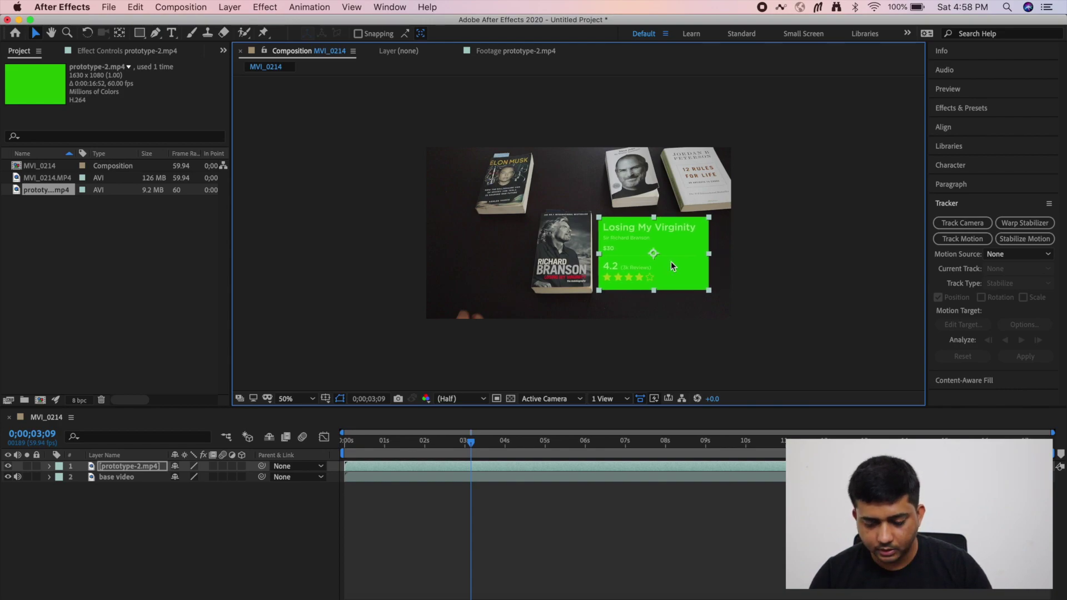
left_click(765, 290)
left_click(293, 399)
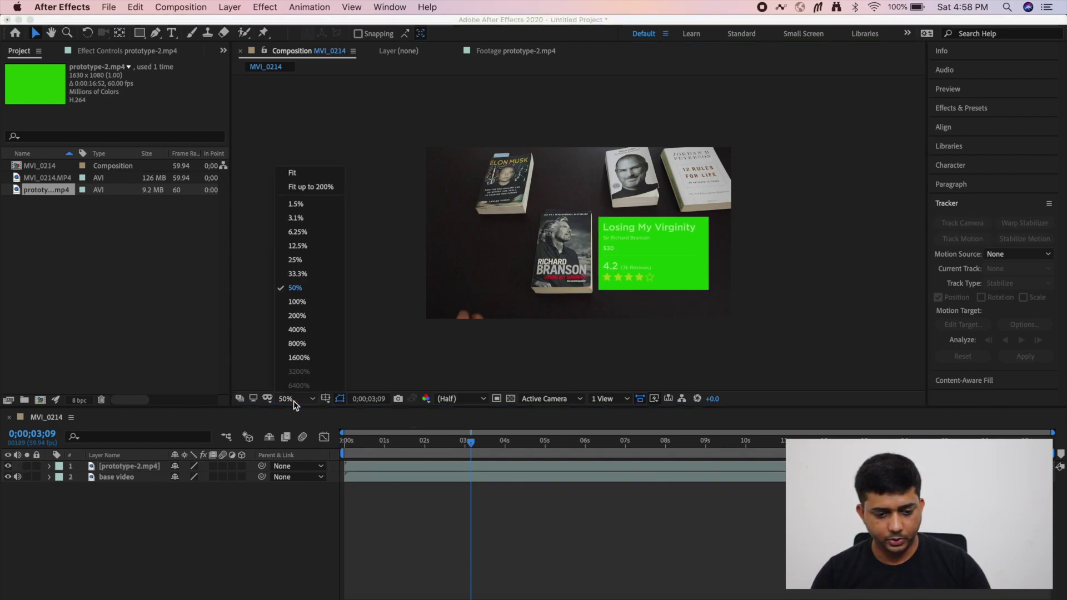
left_click(303, 188)
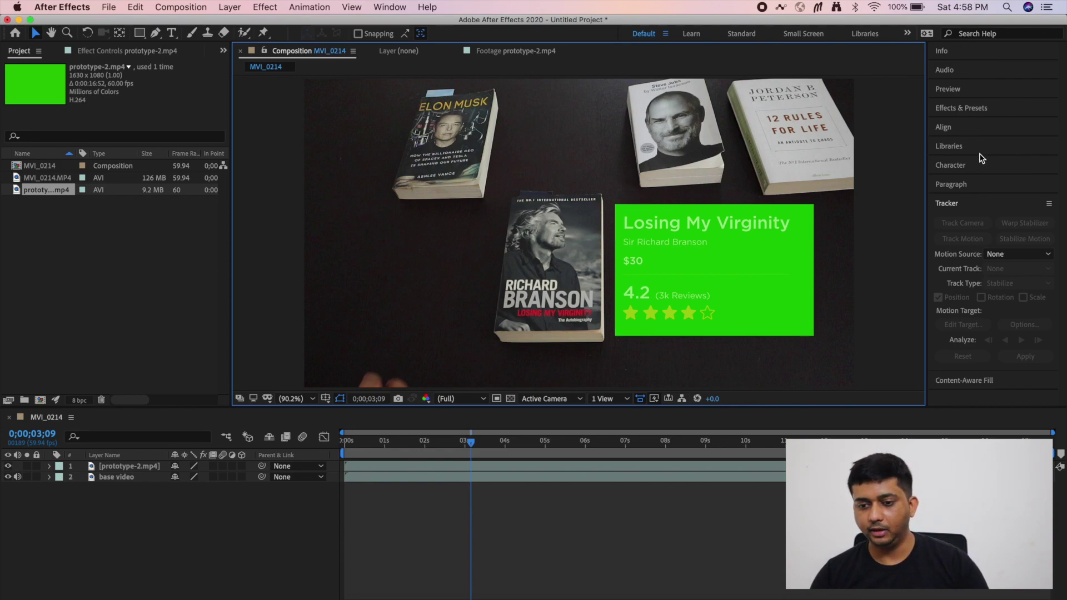
- Apply the Keylight (1.2) effect to the prototype-2.mp4 layer and sample its green background as the Screen Colour
left_click(962, 112)
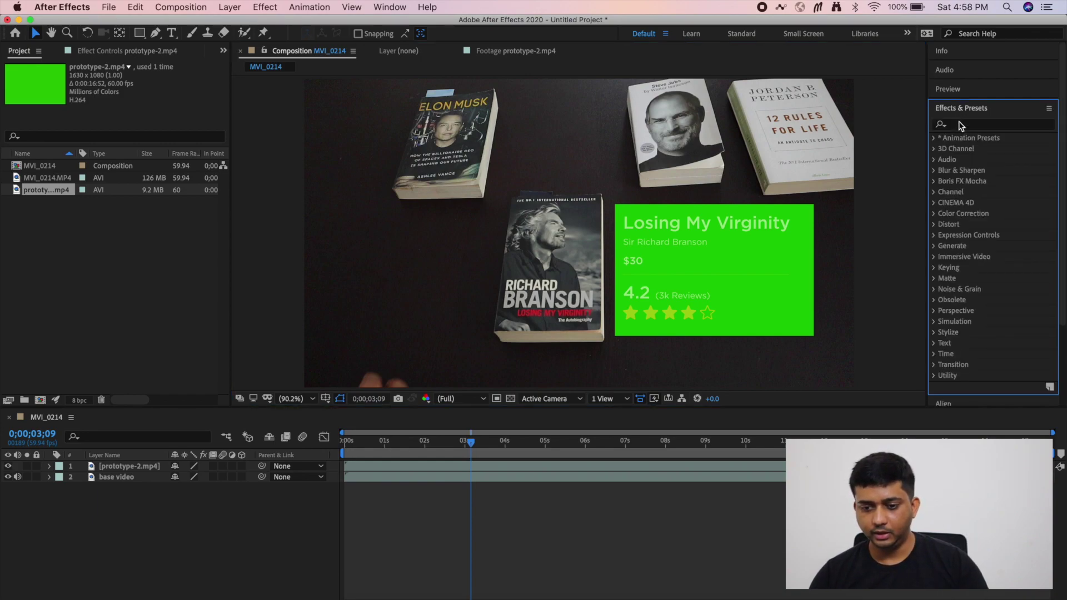
type("keyli")
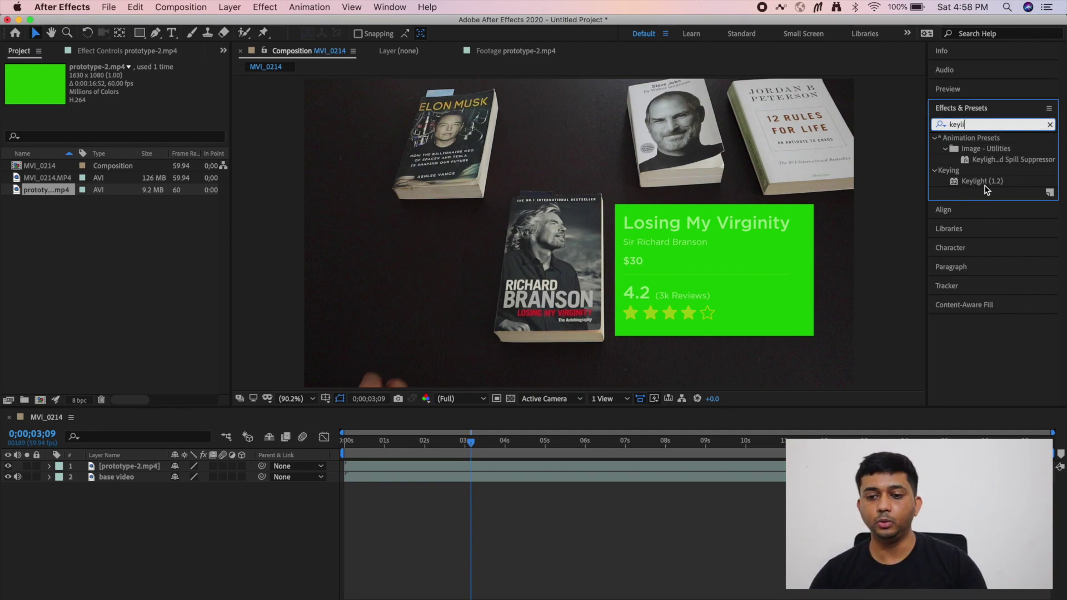
left_click_drag(982, 181, 121, 468)
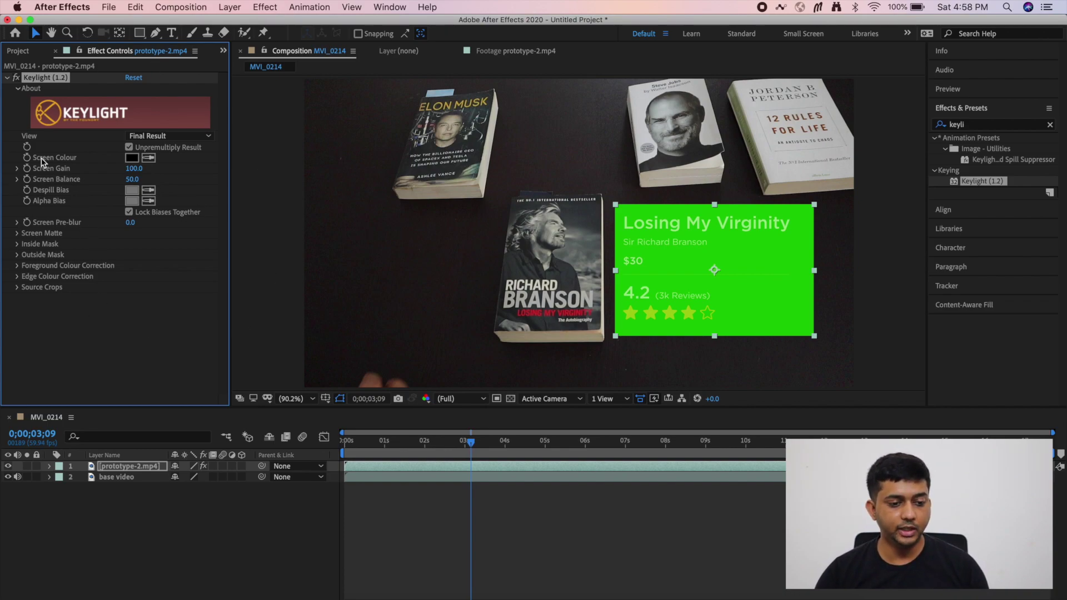
left_click(149, 158)
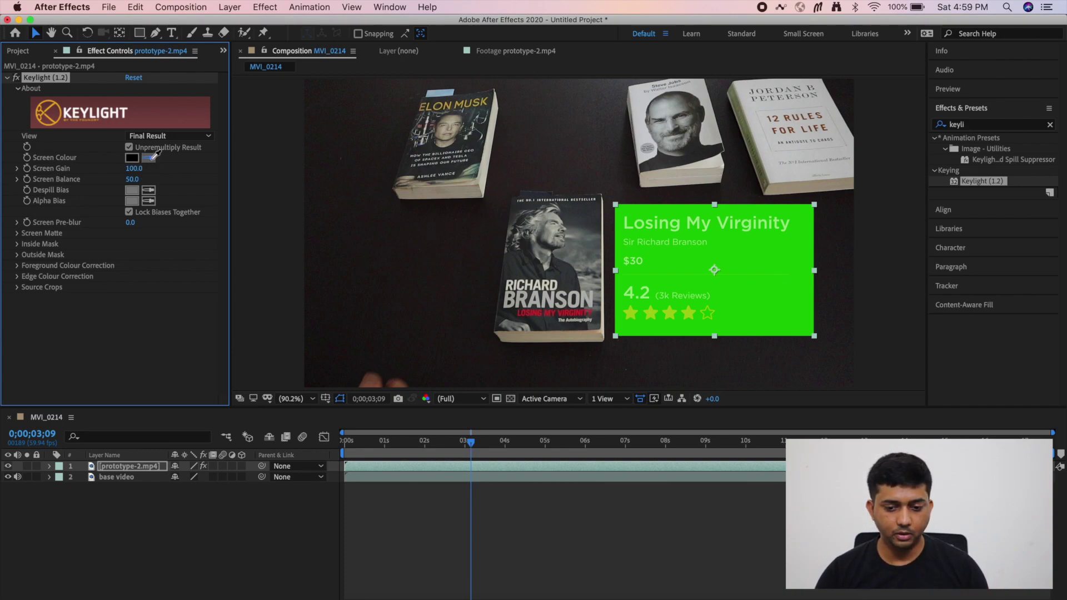
left_click(755, 259)
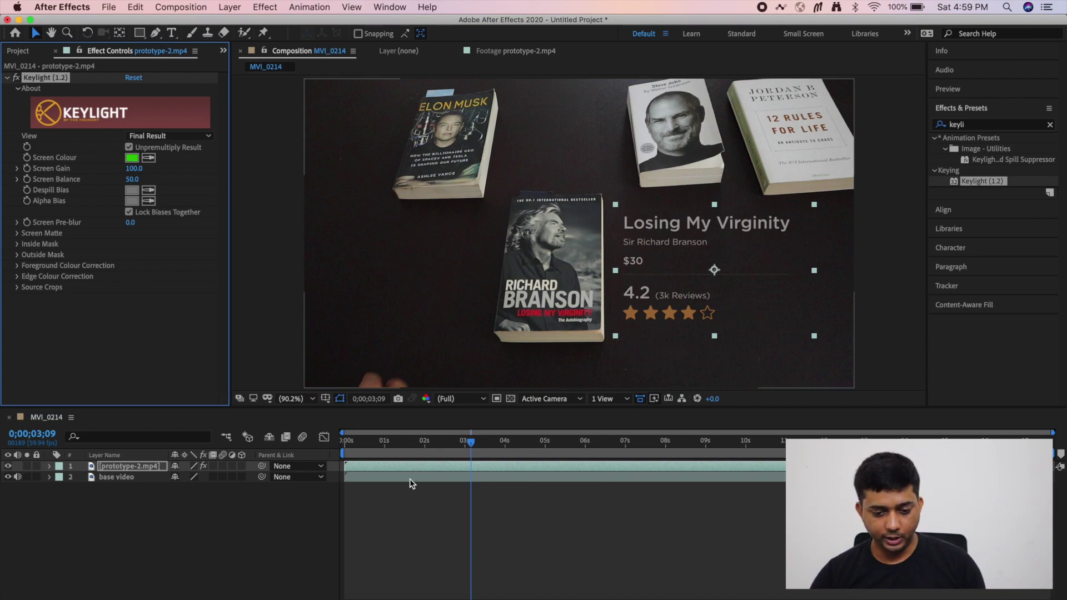
- Play the composite from the start and compare the timing of the prototype-2.mp4 and base video layers
left_click_drag(469, 447, 342, 452)
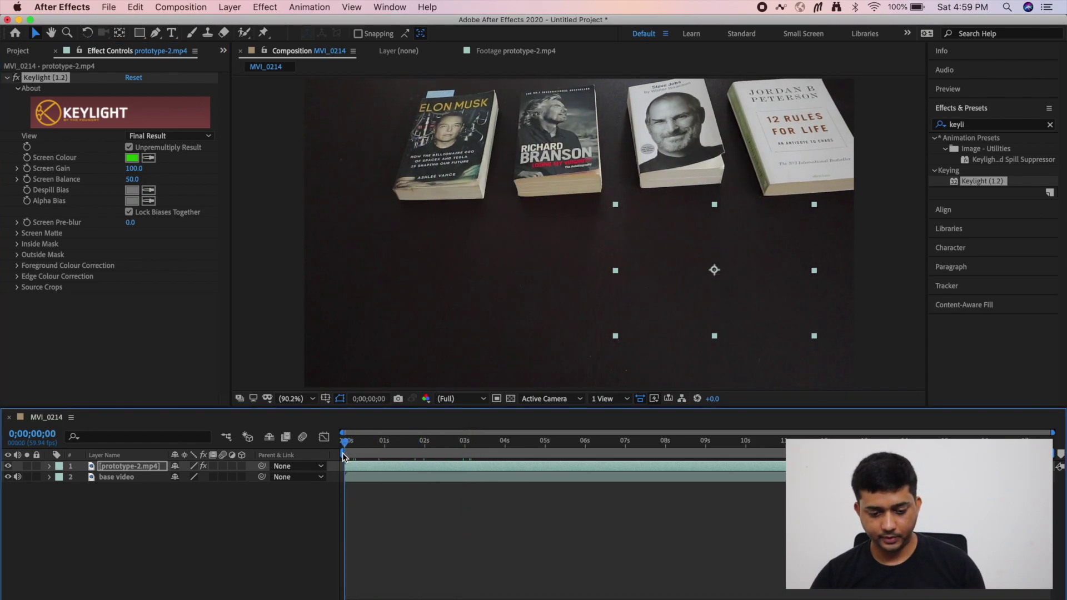
key("space")
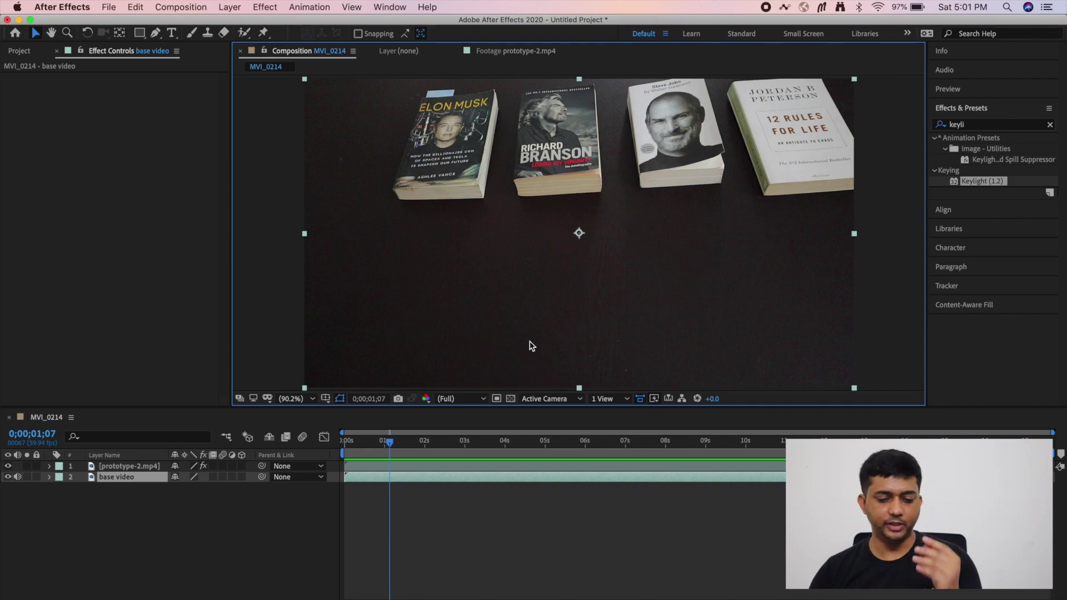
left_click(460, 468)
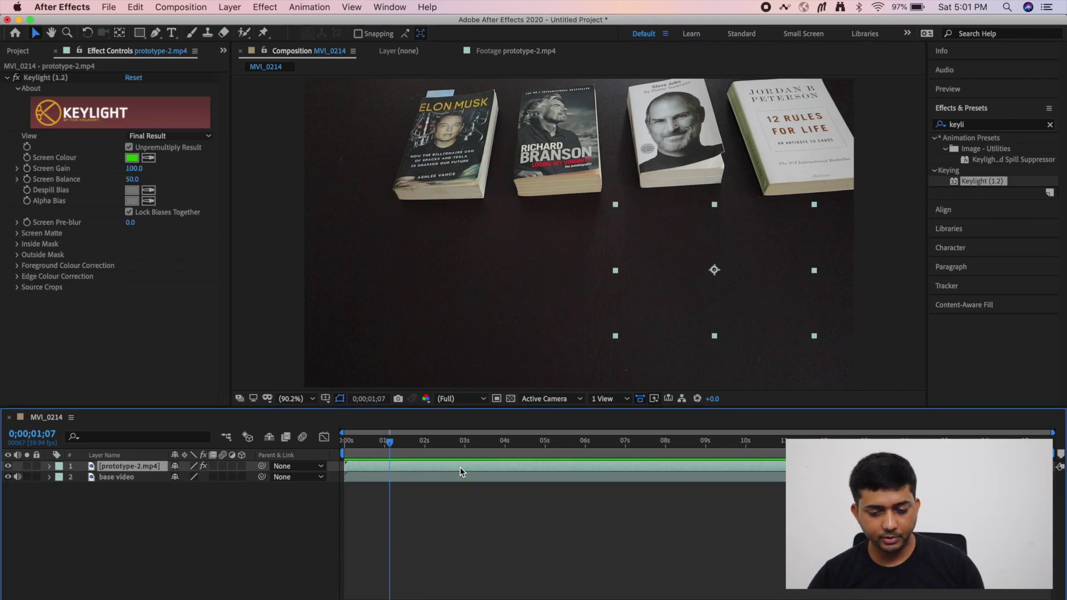
left_click(447, 477)
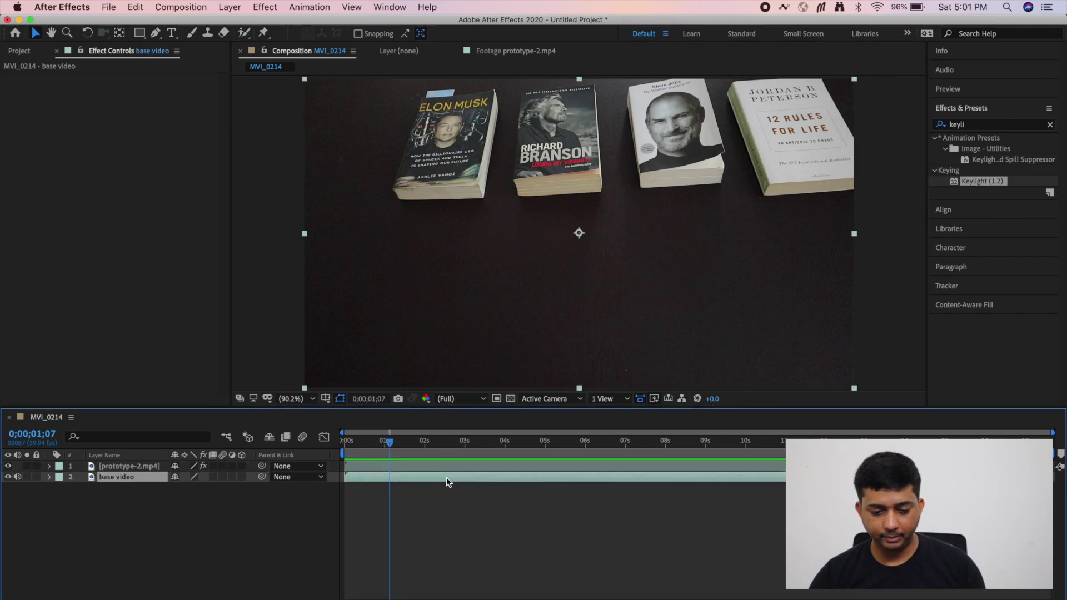
left_click(445, 468)
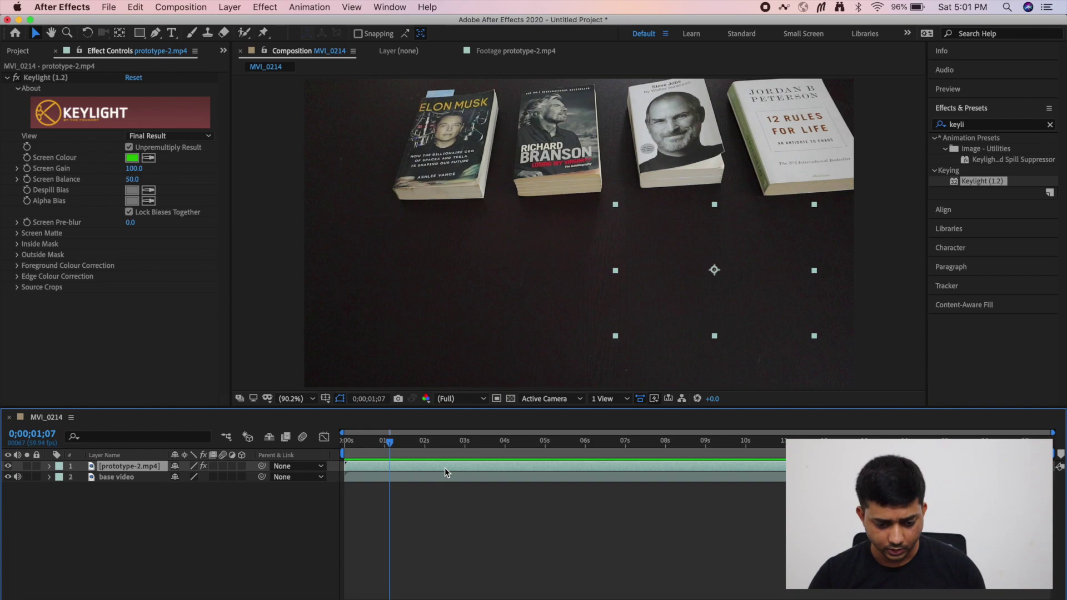
- At 0;00;04;05, shift the prototype-2.mp4 layer so it starts at about 1 s, matching the hand touching the book
left_click_drag(400, 446, 512, 440)
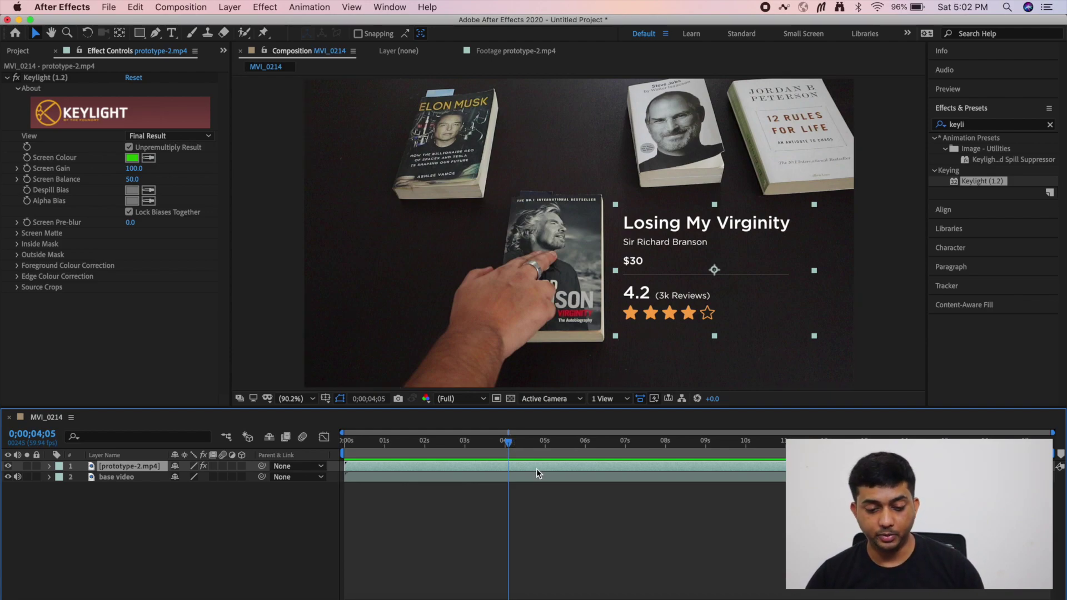
left_click_drag(536, 468, 583, 465)
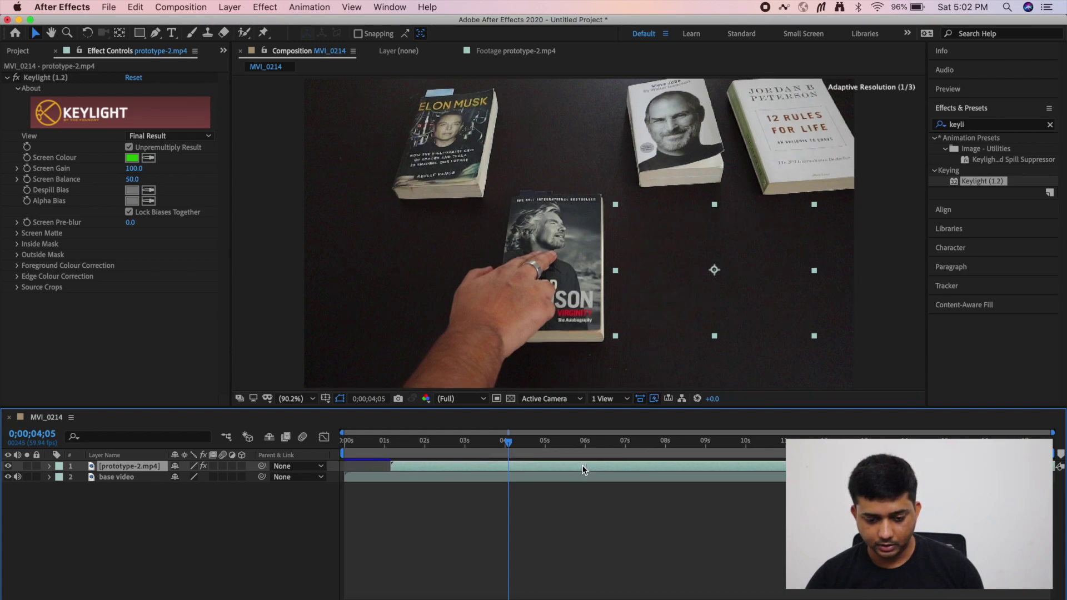
left_click_drag(577, 466, 575, 466)
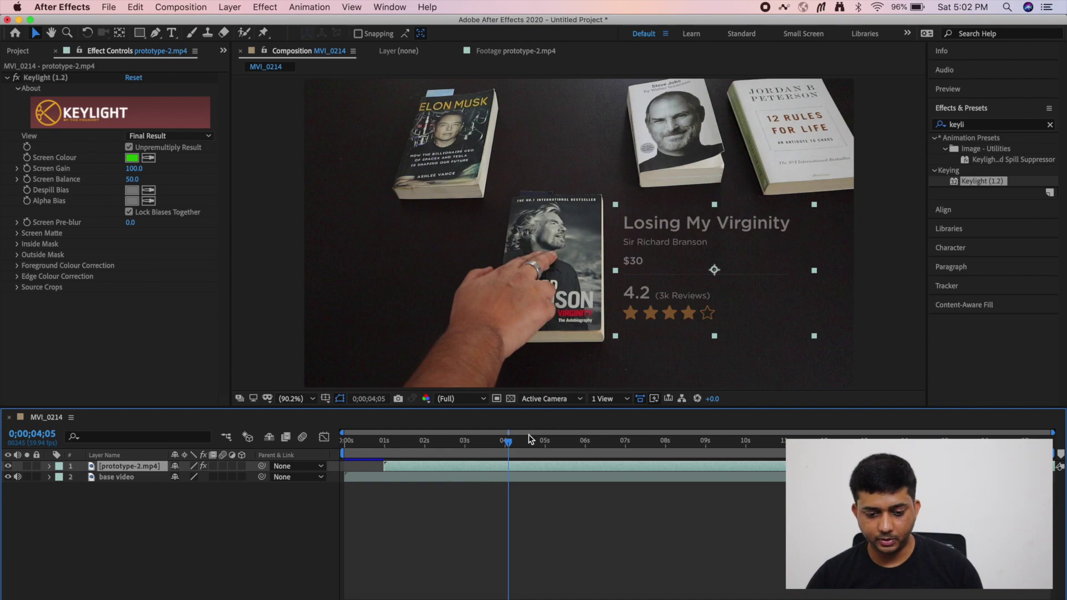
- Check the Top Reviews scroll against the hand up to 0;00;10;33 and shift the prototype-2.mp4 layer to start at about 1.25 s
left_click_drag(511, 448, 691, 449)
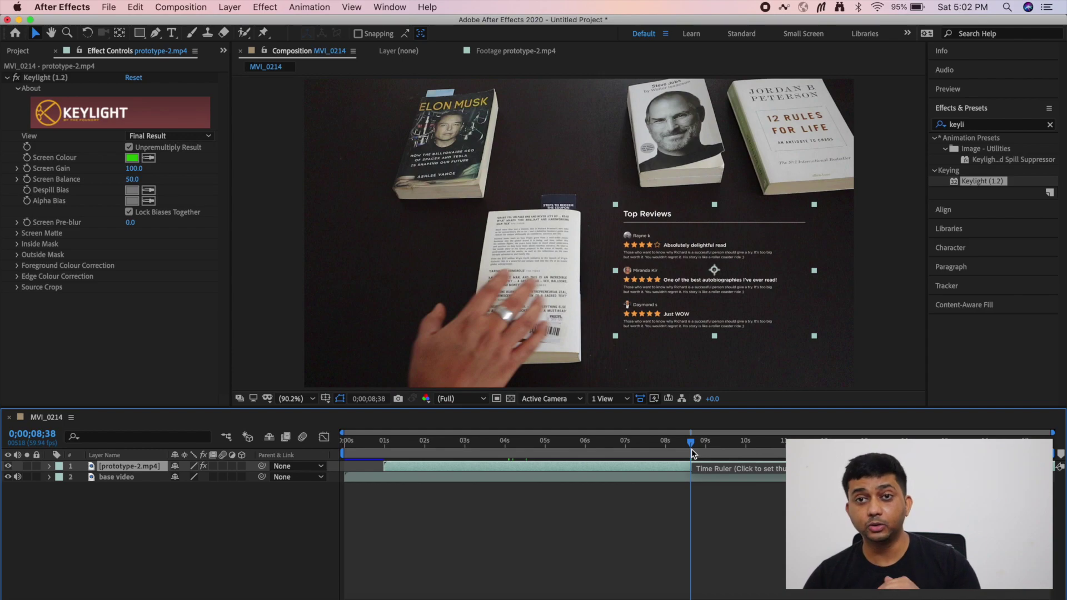
left_click_drag(690, 445, 716, 447)
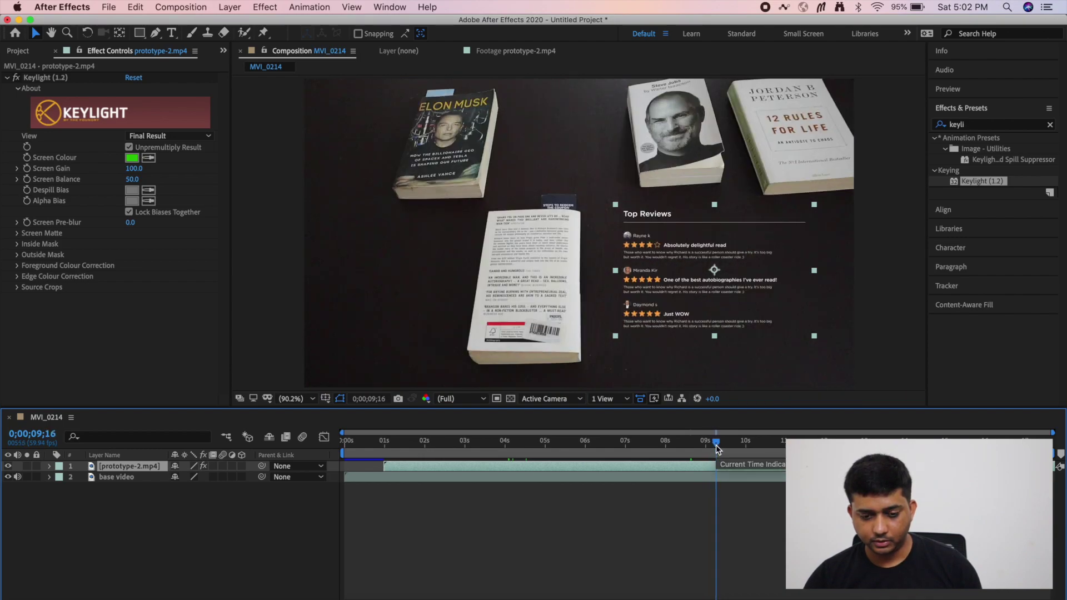
left_click_drag(717, 448, 746, 449)
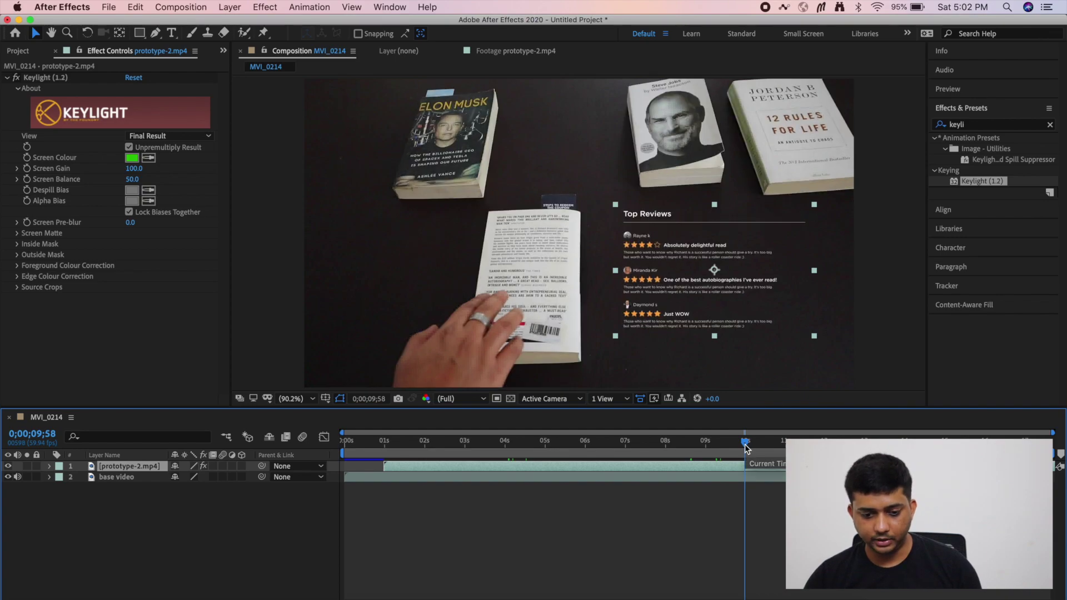
left_click_drag(746, 448, 770, 445)
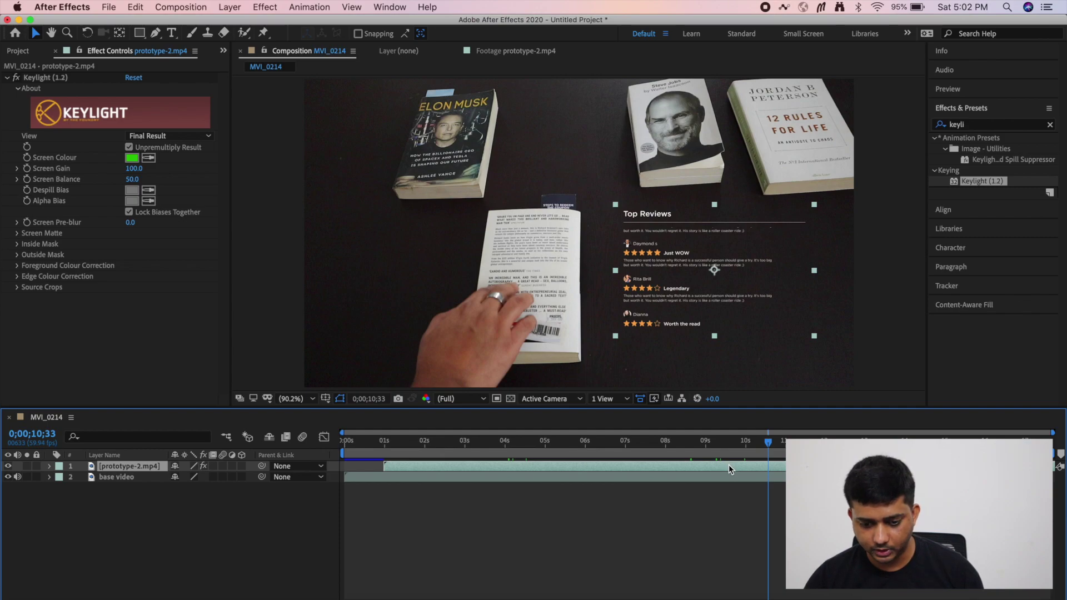
left_click_drag(732, 466, 741, 469)
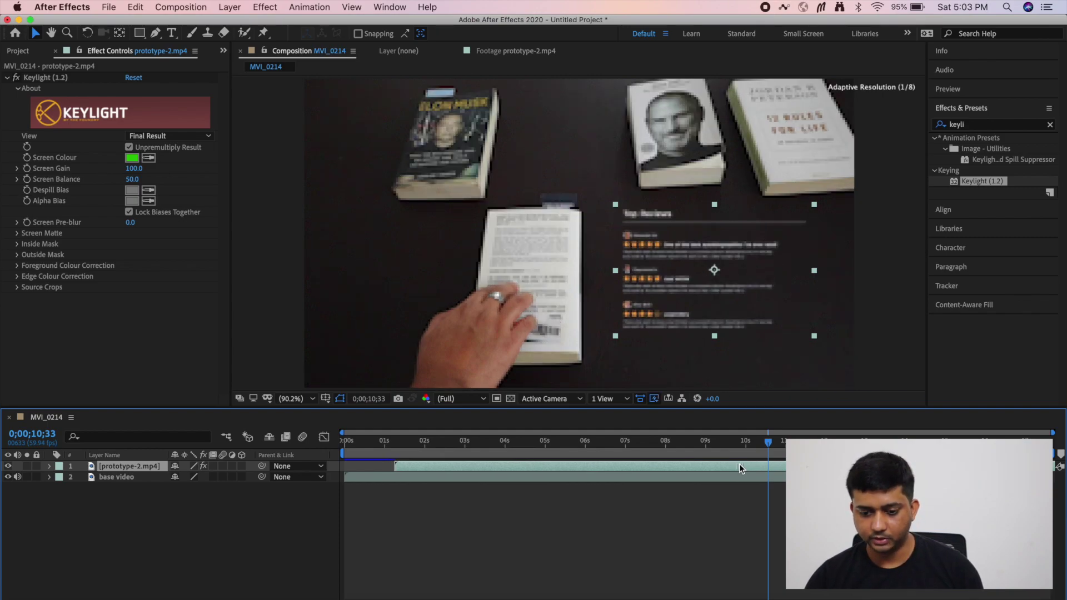
- Move the current time to 0;00;10;09 to recheck the reviews timing, and postpone the Marvel software update
mouse_move(764, 442)
left_mouse_down()
mouse_move(780, 441)
mouse_move(752, 443)
left_mouse_up()
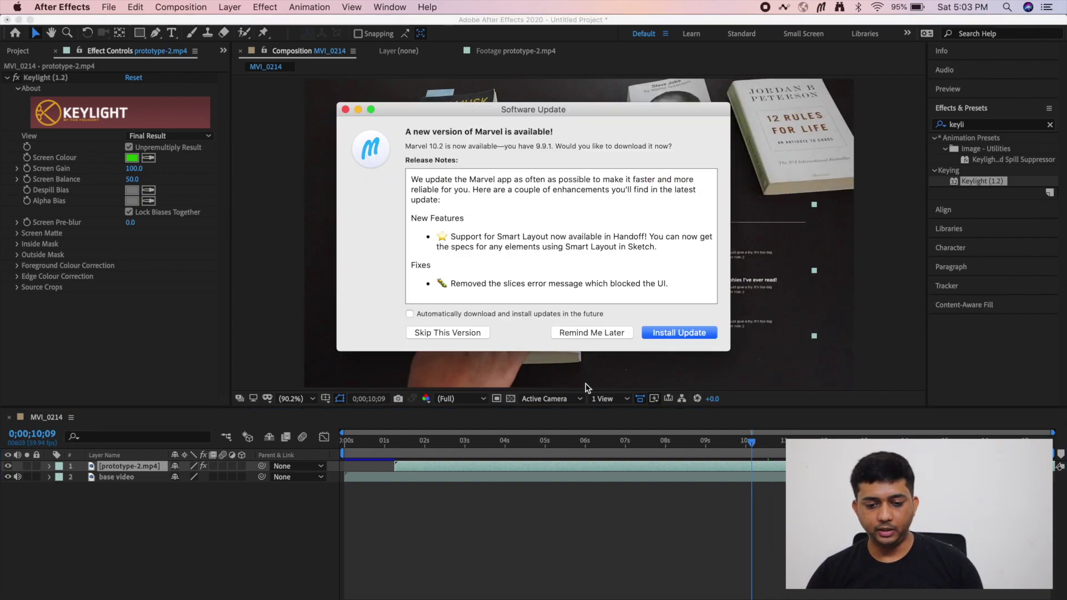
left_click(598, 332)
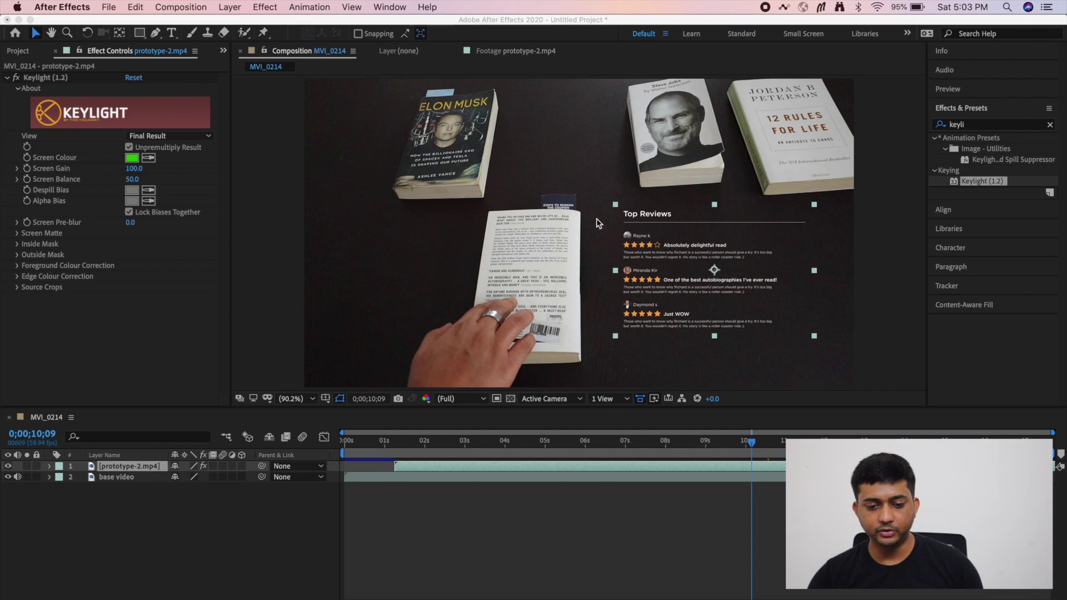
left_click(753, 442)
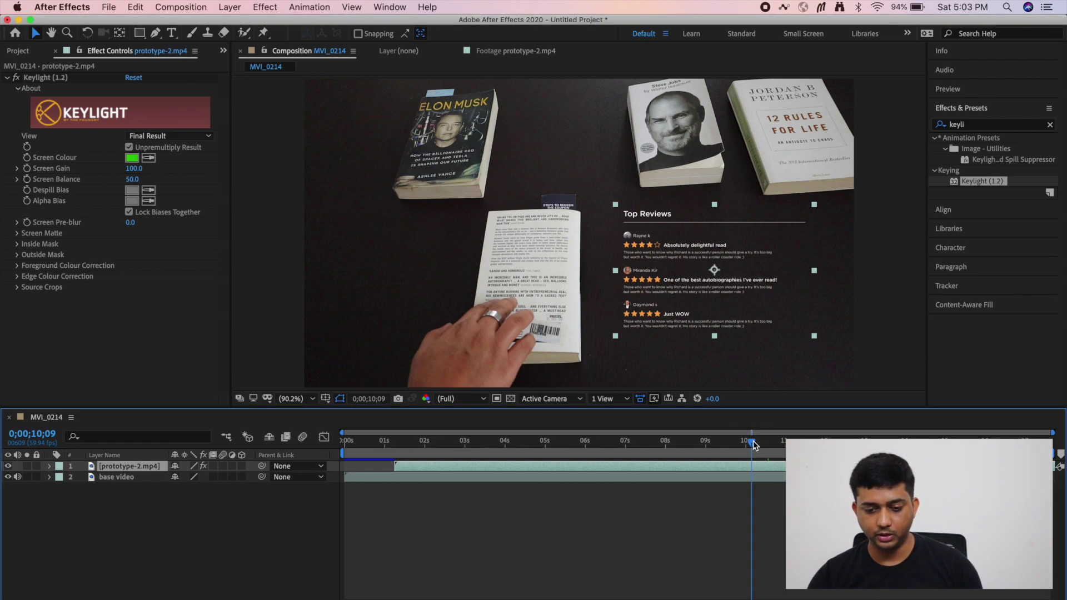
- Scrub the composite from about 4 s to 0;00;08;16 to compare the prototype overlay with the book and hand
left_click_drag(749, 448, 488, 458)
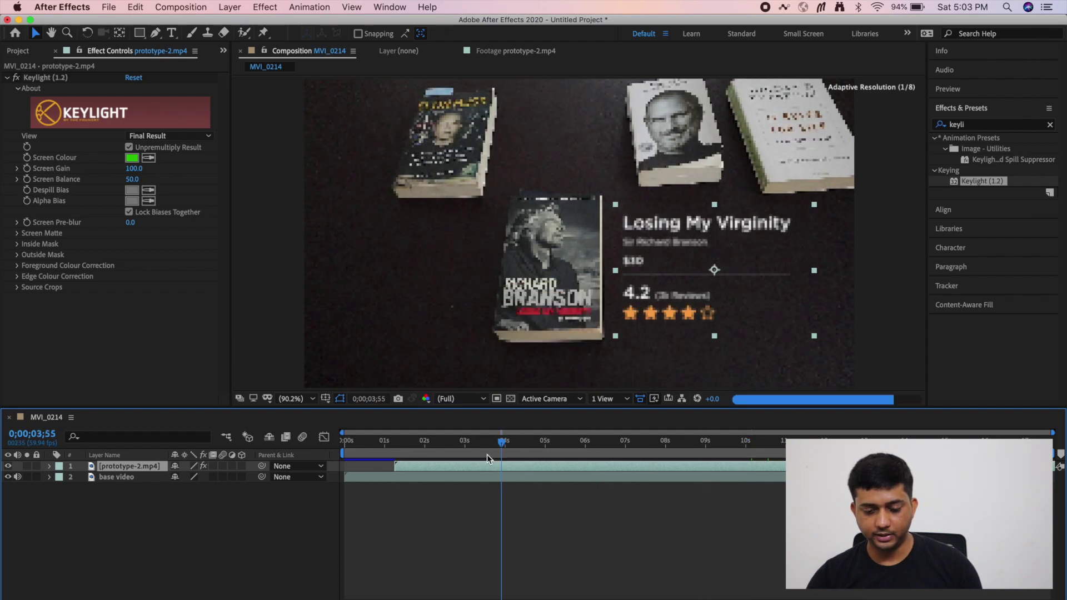
left_click_drag(492, 442, 537, 443)
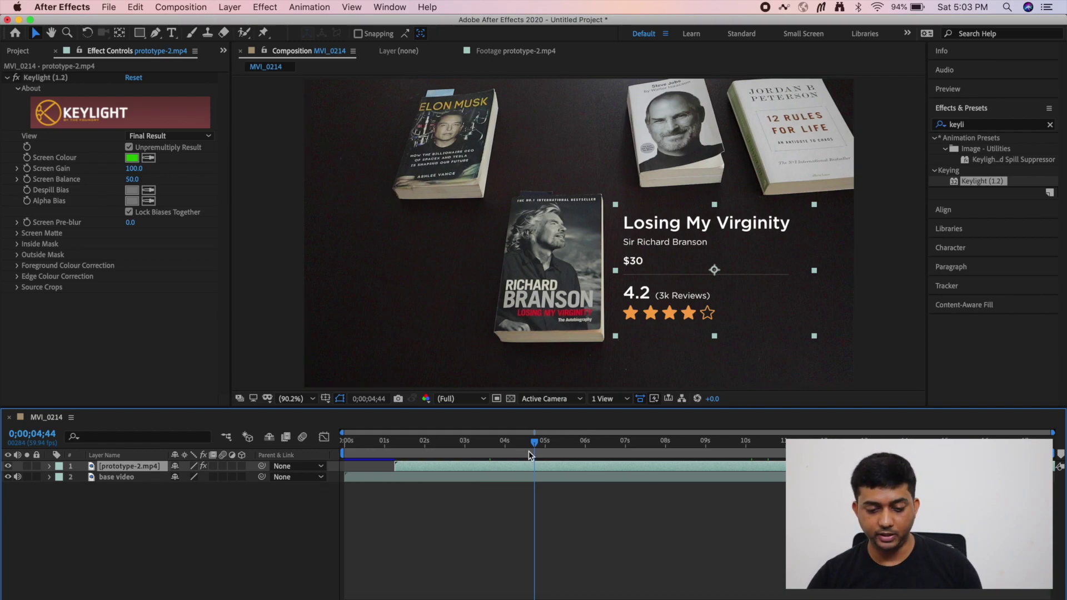
left_click_drag(536, 445, 675, 443)
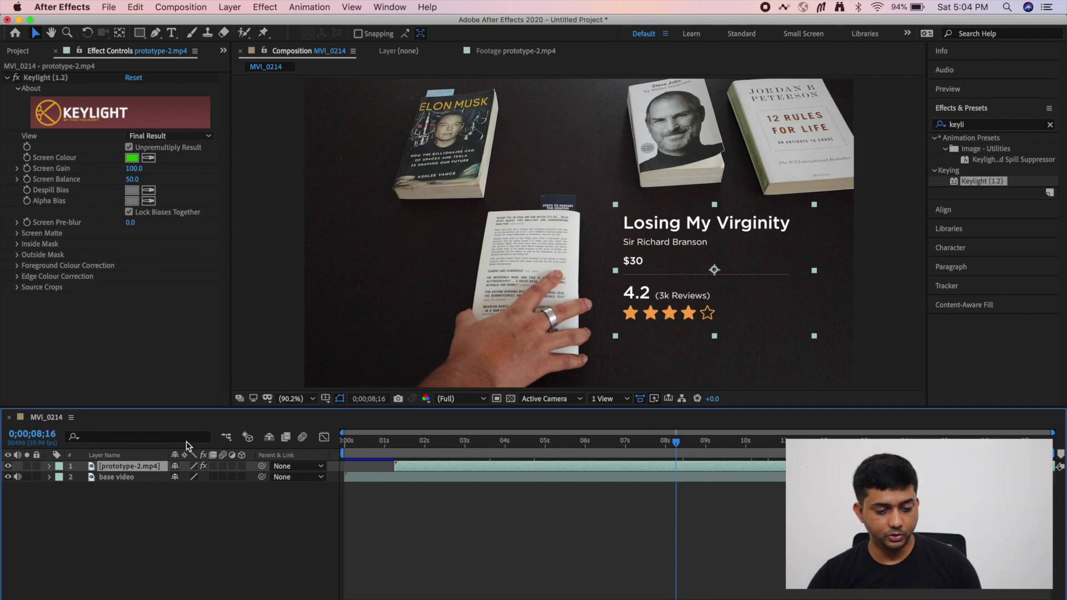
- Move the prototype-2.mp4 layer closer to the book by setting its horizontal Position to 1356
left_click(50, 468)
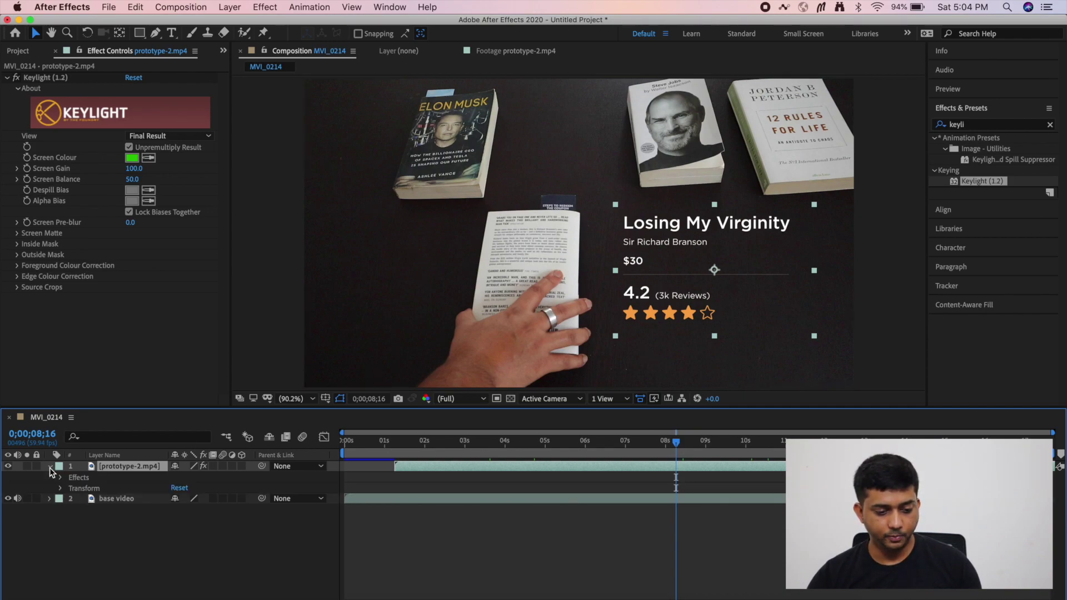
left_click(60, 489)
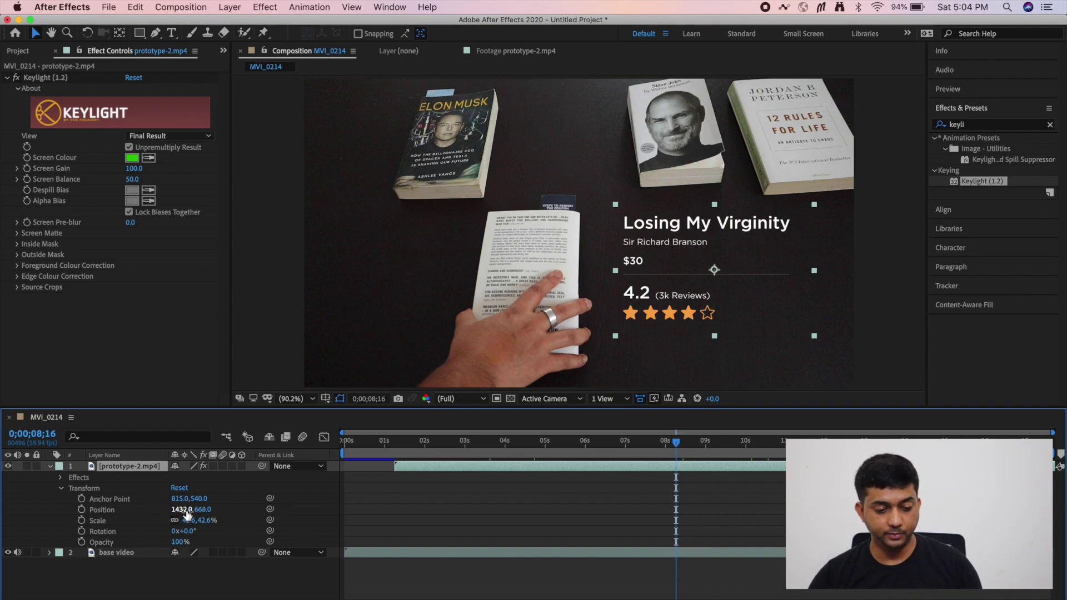
left_click_drag(185, 511, 136, 513)
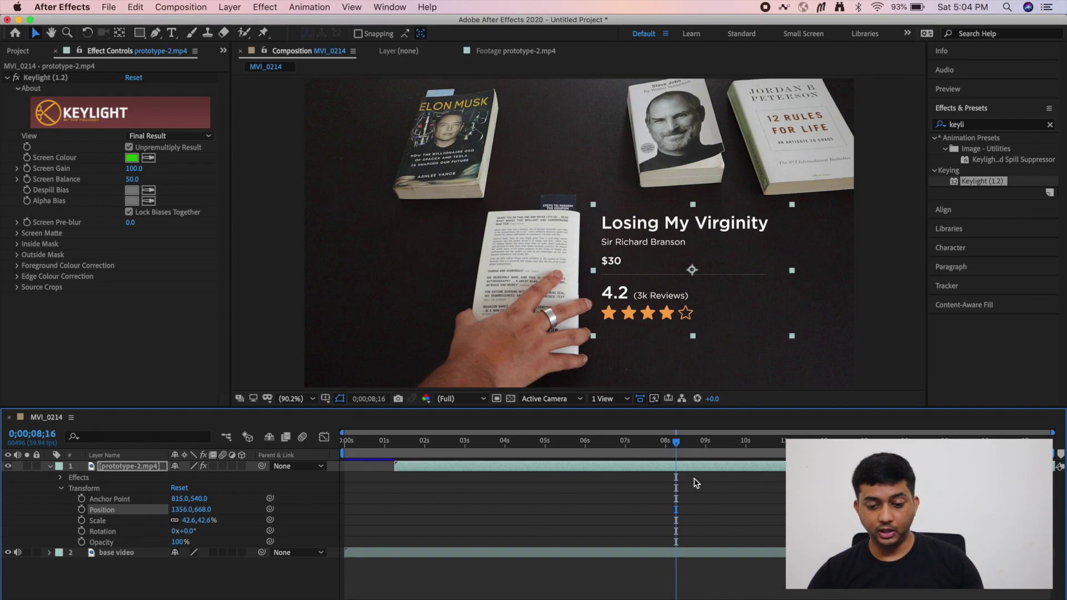
- Play the composite through the Top Reviews scroll up to 0;00;12;16 to check the overlay against the hand
left_click_drag(675, 444, 748, 485)
key("space")
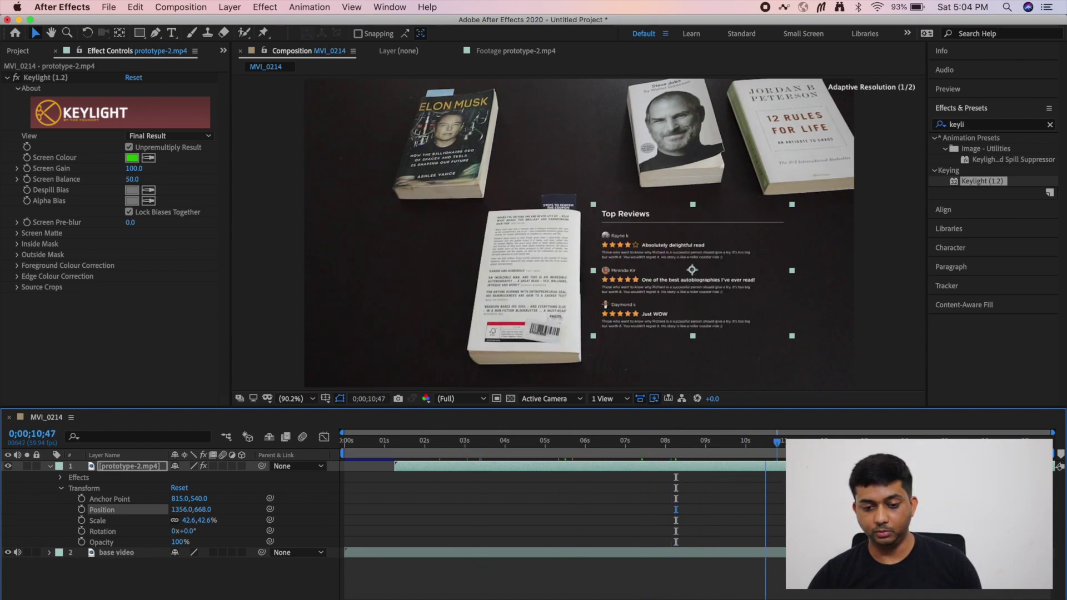
key("space")
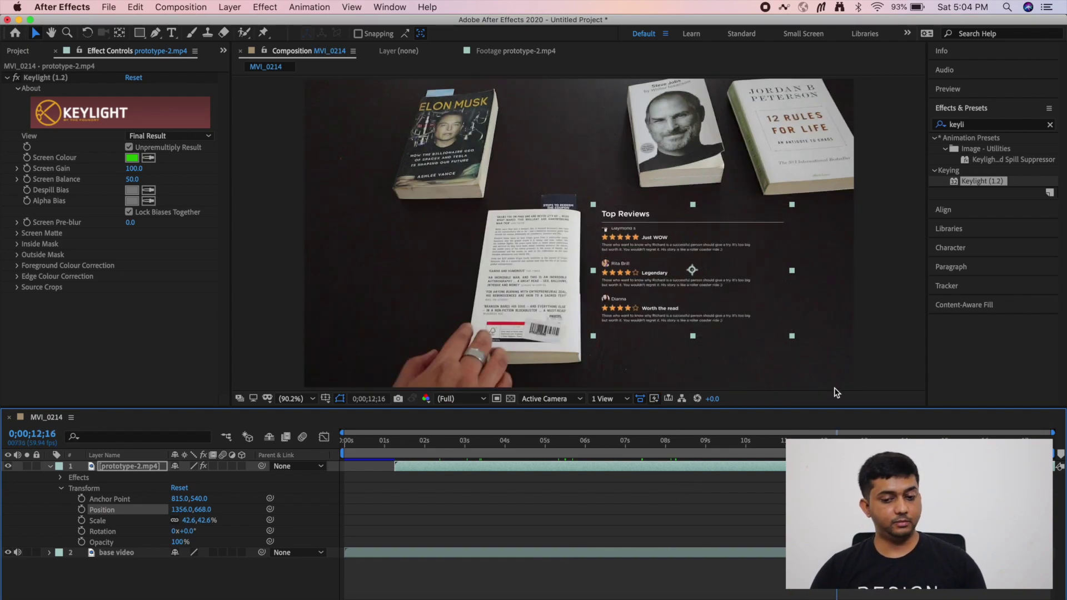
- Collapse the prototype-2.mp4 layer's properties, enlarge the overlay slightly, shift it clear of the book, and deselect it
left_click(792, 336)
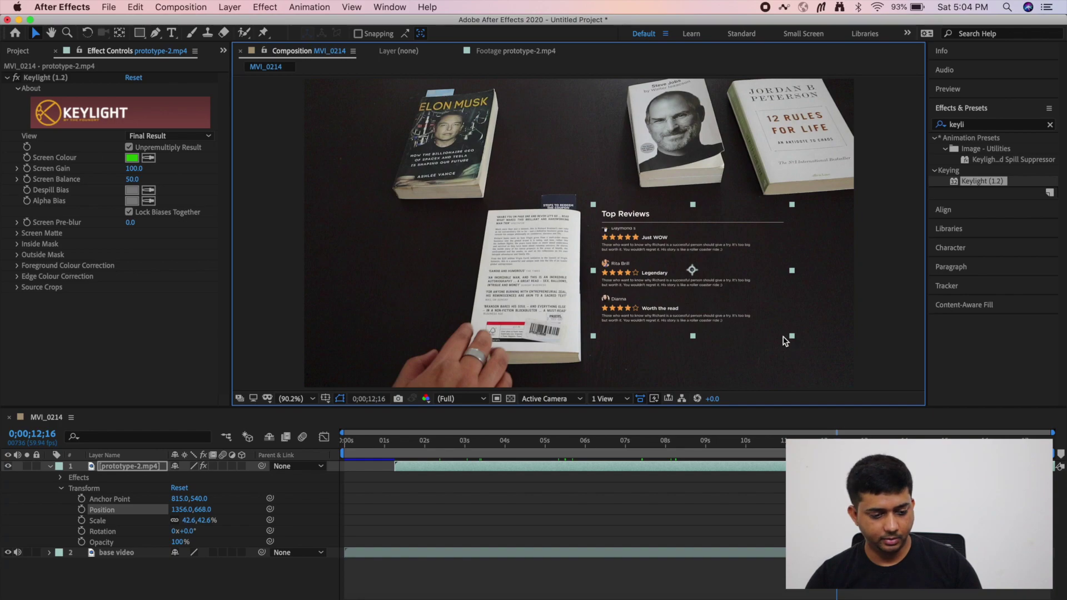
left_click(50, 466)
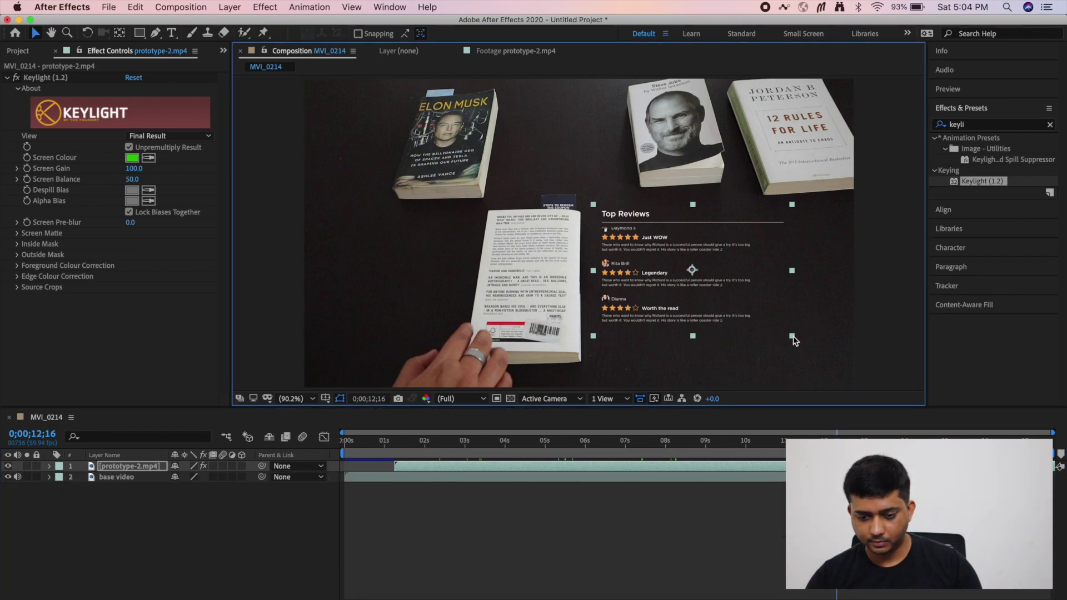
left_click_drag(792, 336, 809, 345)
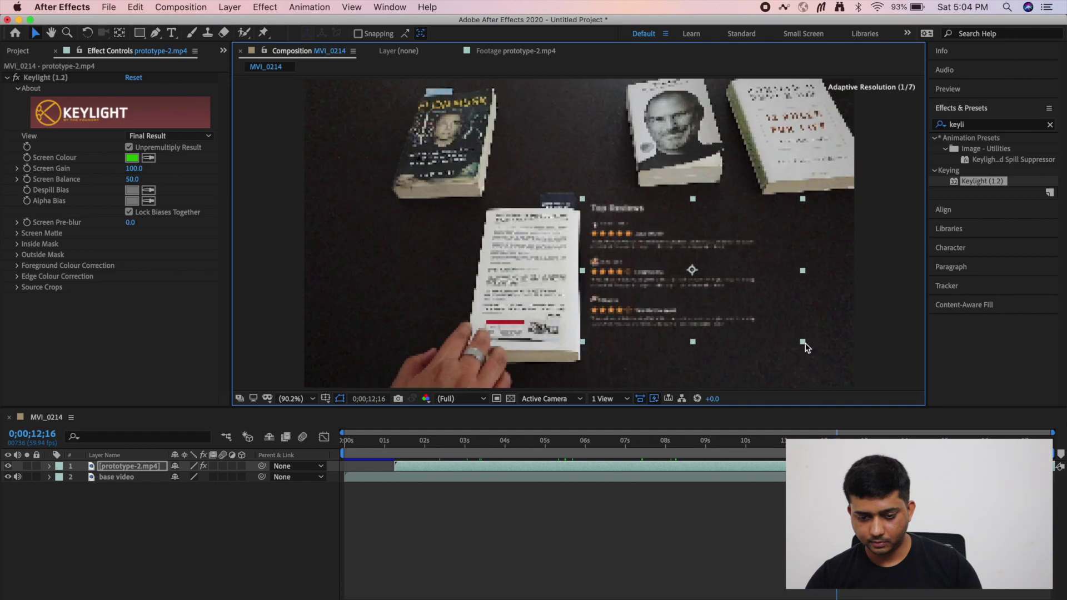
left_click_drag(726, 298, 735, 306)
left_click(905, 298)
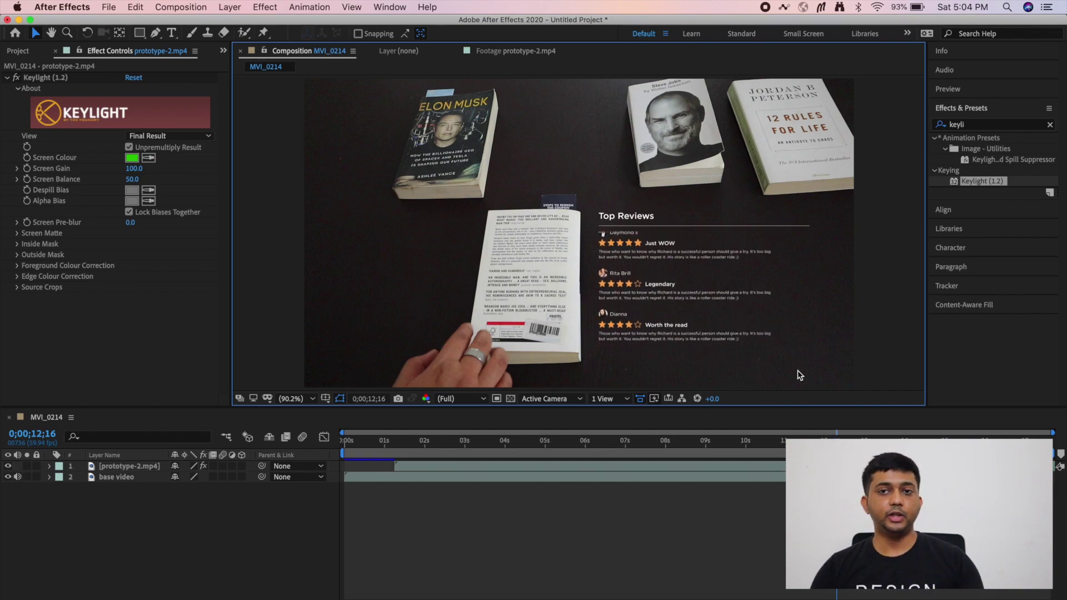
- View the export options available for the composition and dismiss them without choosing one
left_click(106, 8)
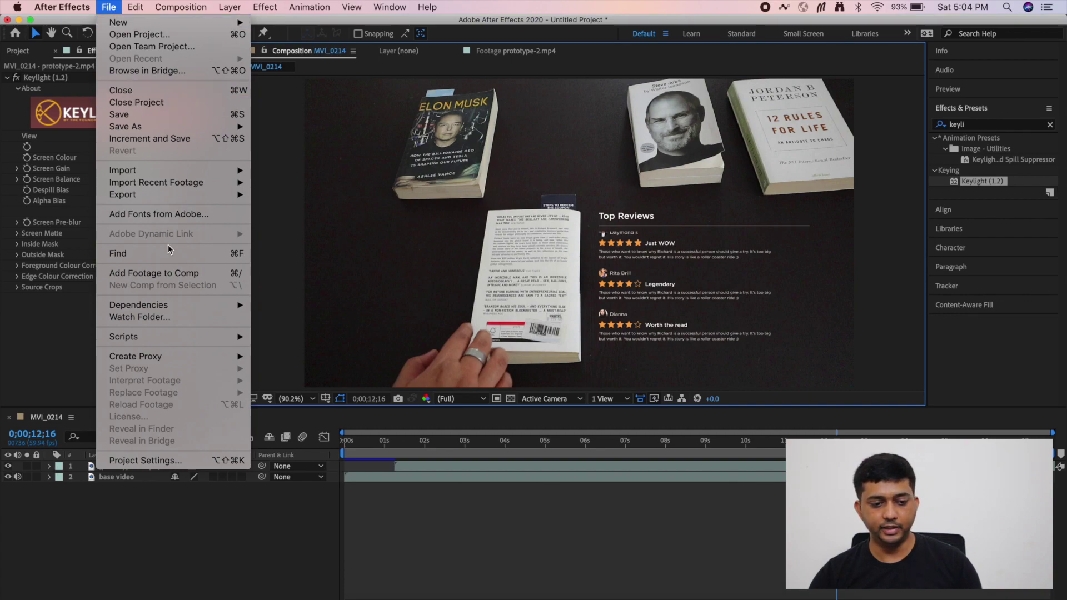
mouse_move(151, 201)
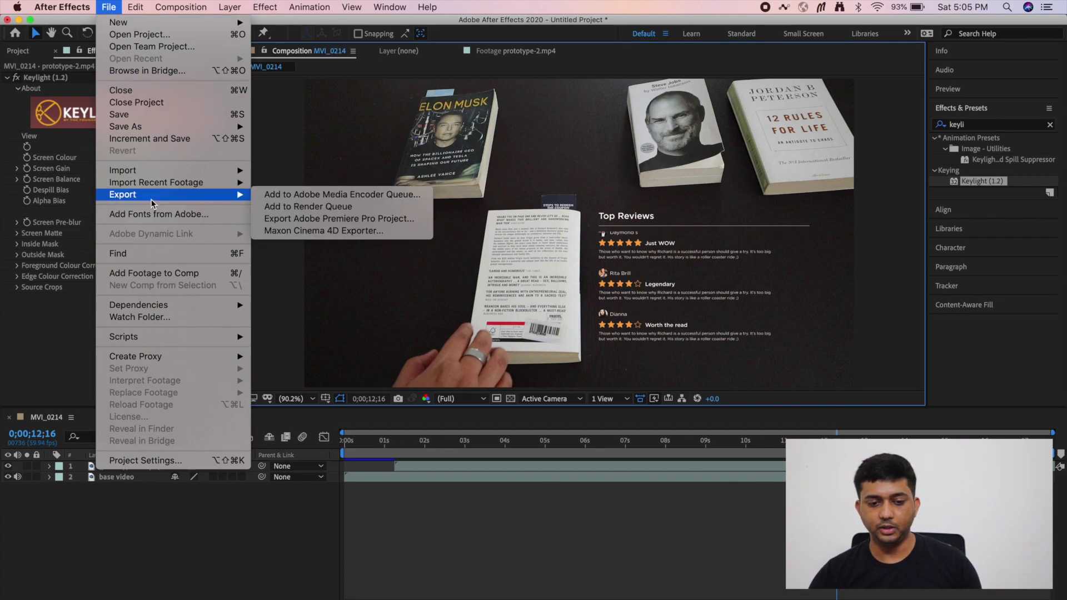
left_click(488, 558)
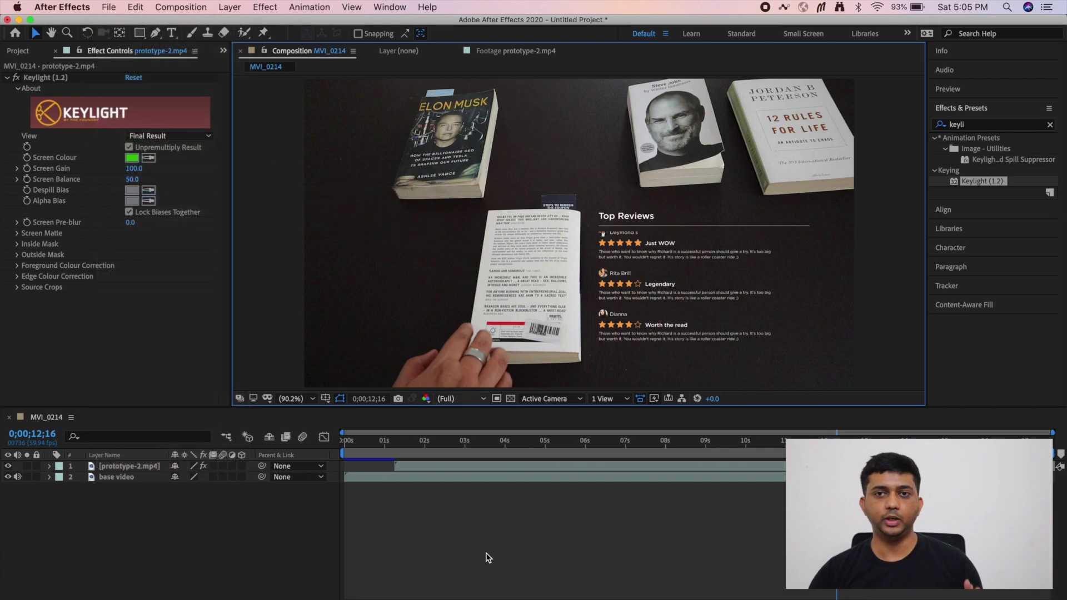